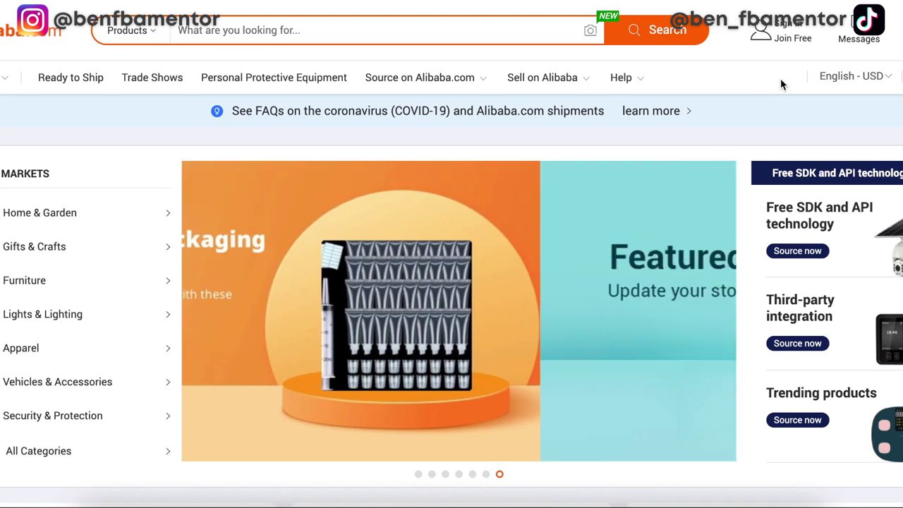
click(781, 30)
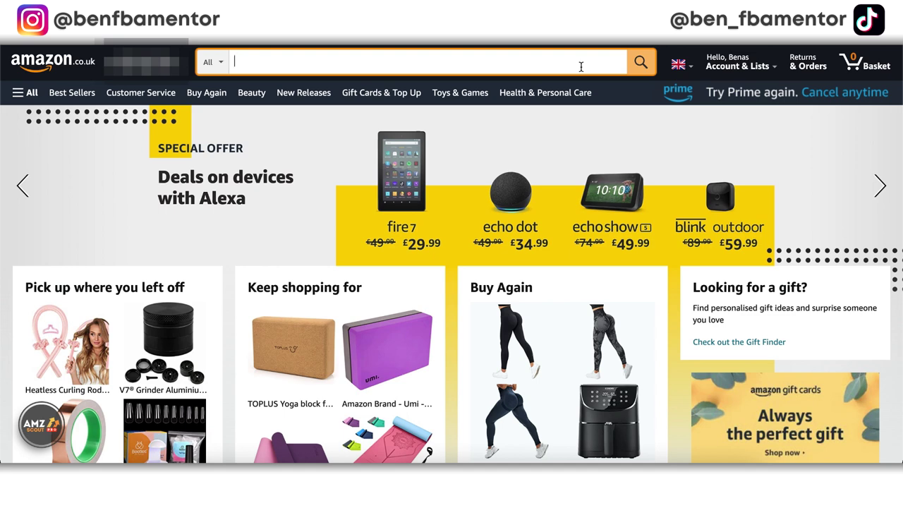
- Check the Amazon UK search suggestions for "yoga" and clear the search term
text(yoga)
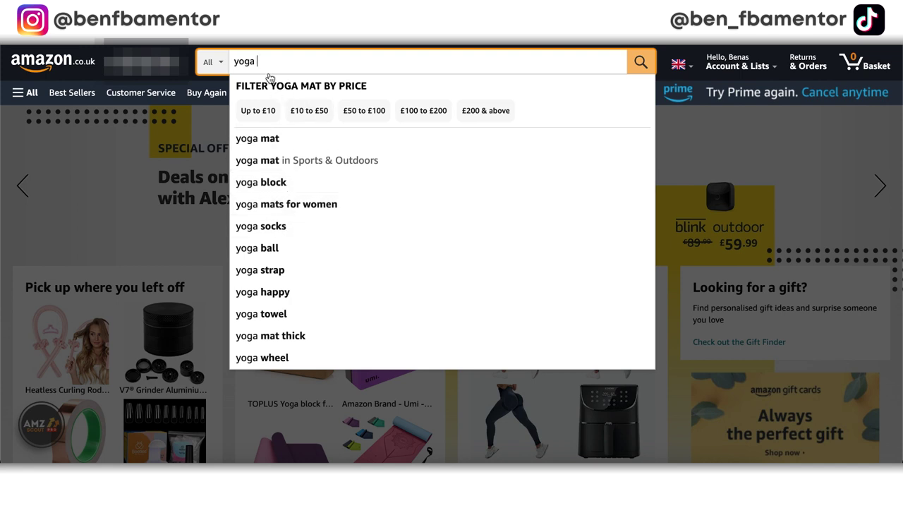
key(BackSpace)
key(BackSpace)
key(BackSpace)
key(BackSpace)
key(BackSpace)
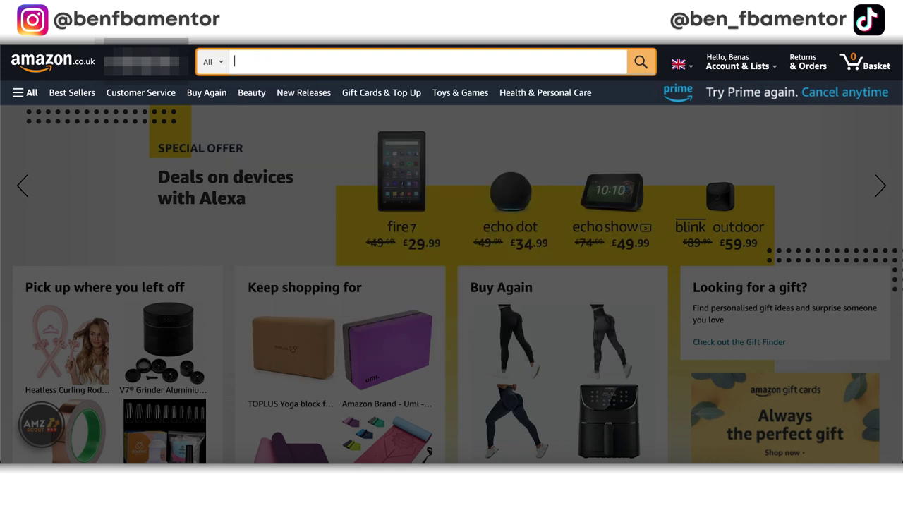
- Check the Amazon UK search suggestions for "bicycle" and clear the search term
text(bicycle)
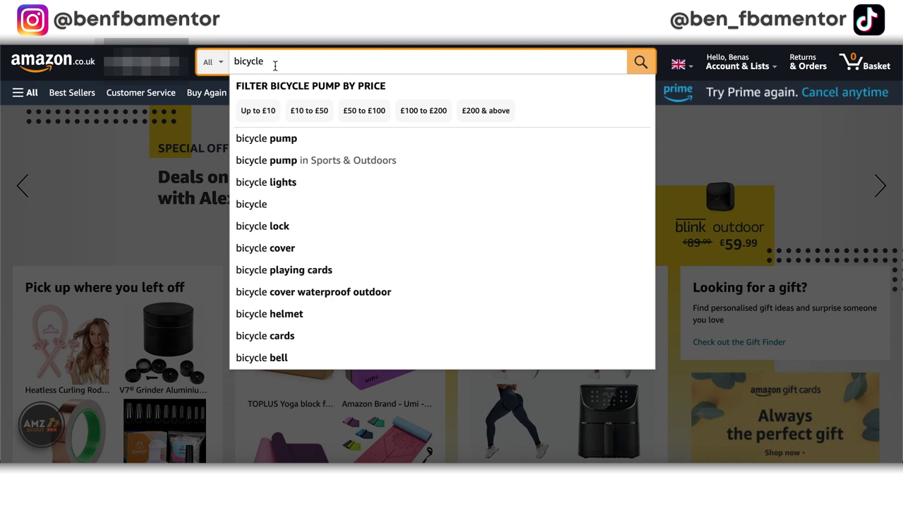
key(BackSpace)
key(BackSpace)
key(BackSpace)
key(BackSpace)
key(BackSpace)
key(BackSpace)
key(BackSpace)
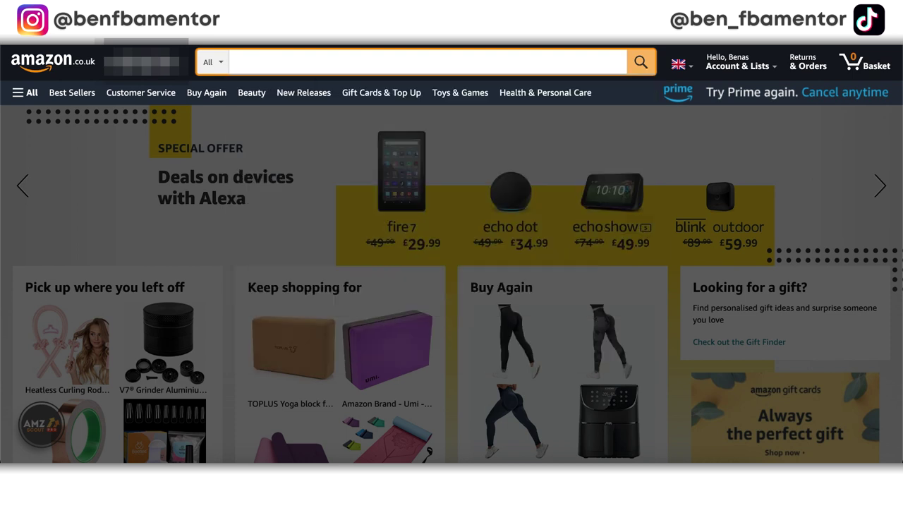
- Search Amazon UK for "yoga mat" using the matching suggestion
text(yoga mat)
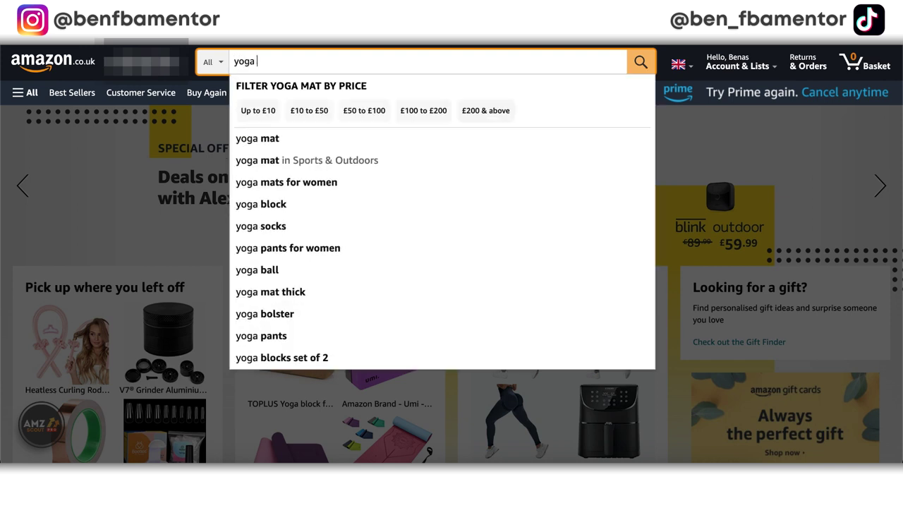
click(285, 138)
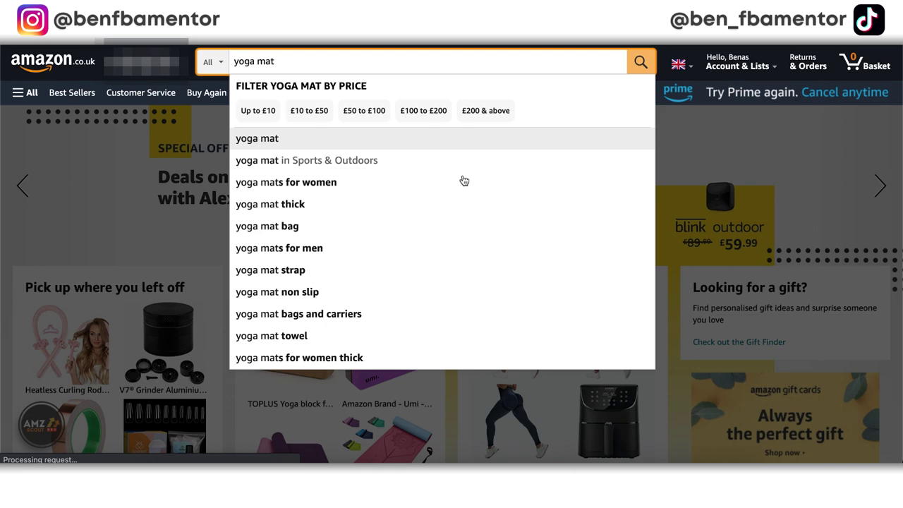
- Examine the yoga mat listings, comparing their prices, review counts, sales ranks and seller details
scroll(464, 182, down, 1)
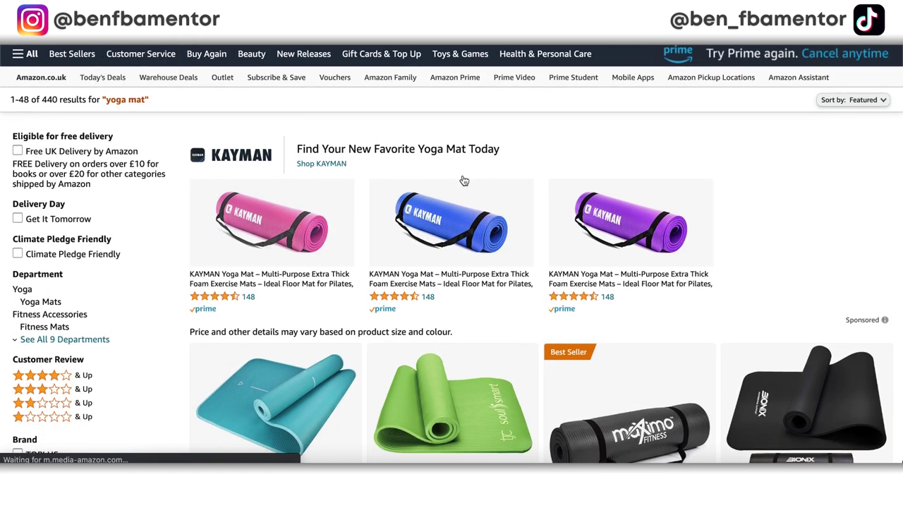
scroll(464, 182, down, 5)
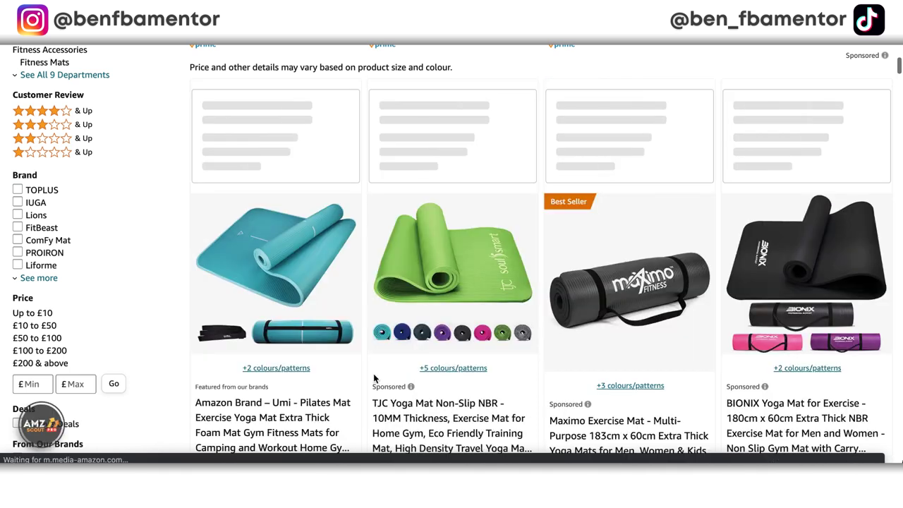
scroll(367, 378, down, 3)
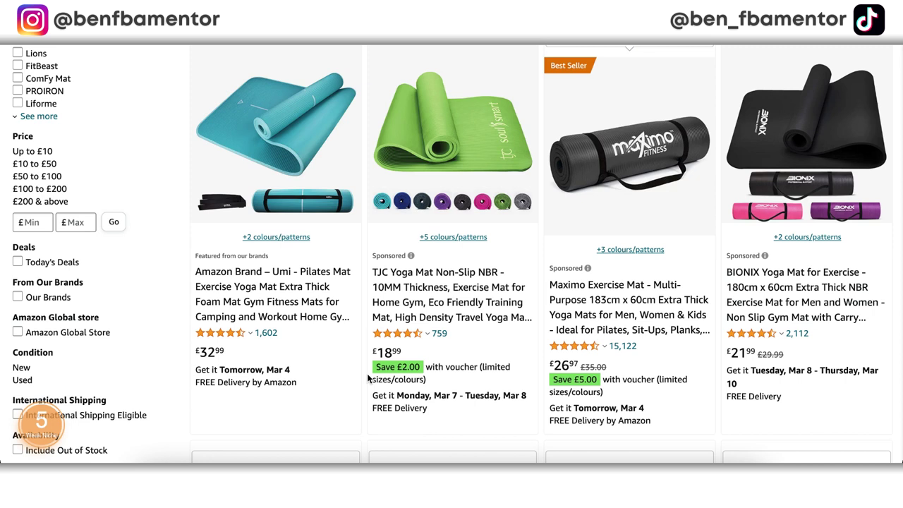
scroll(367, 378, down, 5)
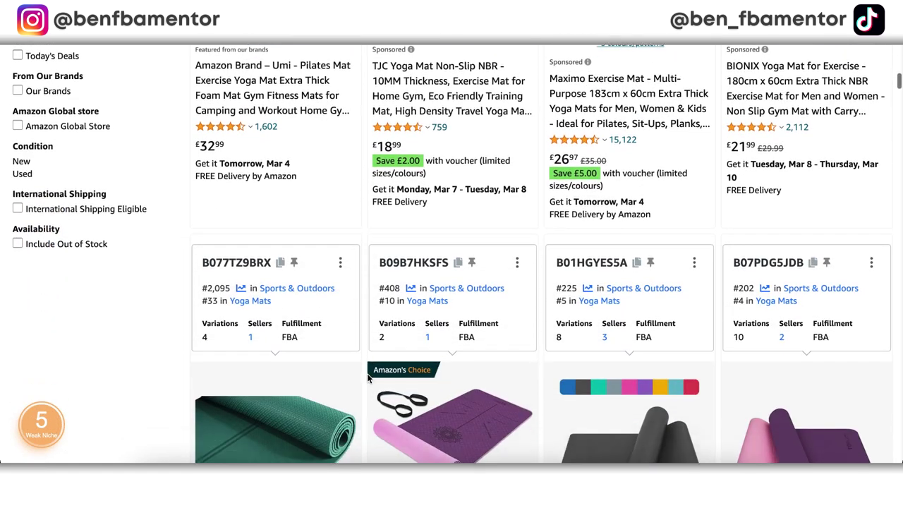
scroll(367, 378, down, 4)
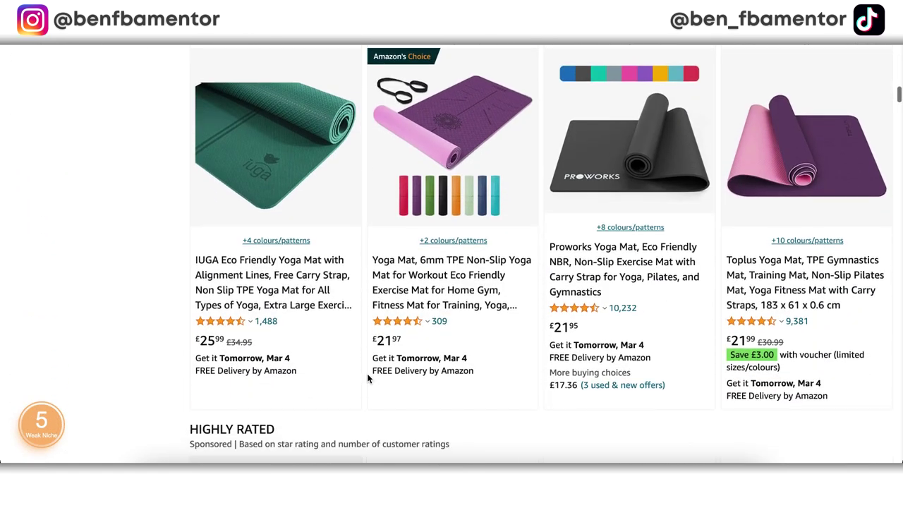
scroll(364, 322, up, 1)
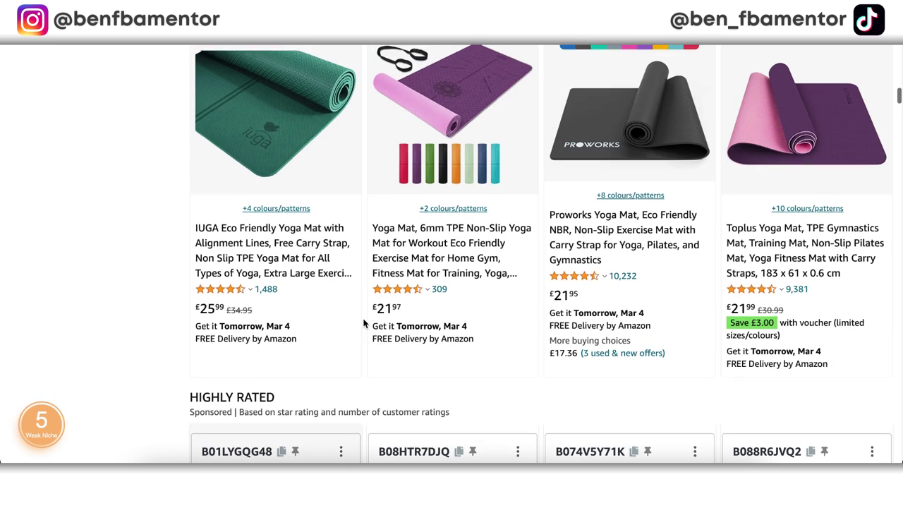
scroll(364, 322, down, 5)
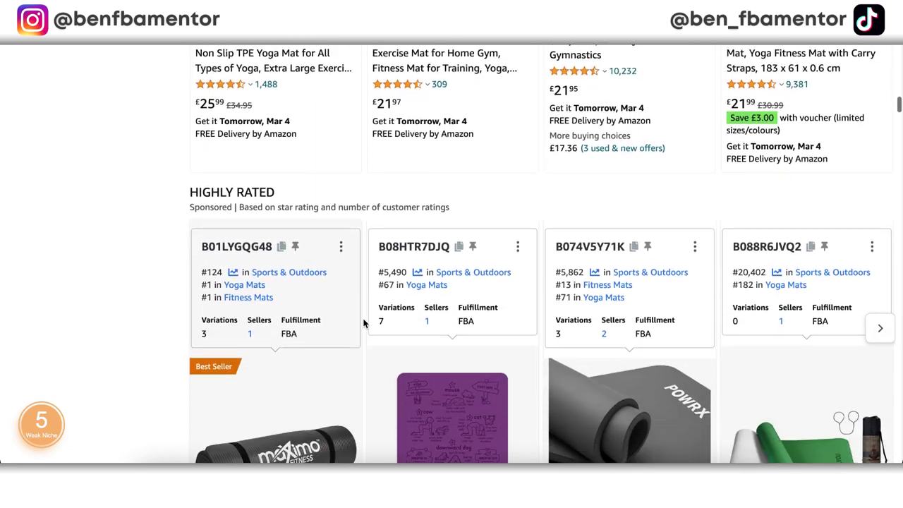
scroll(363, 295, down, 2)
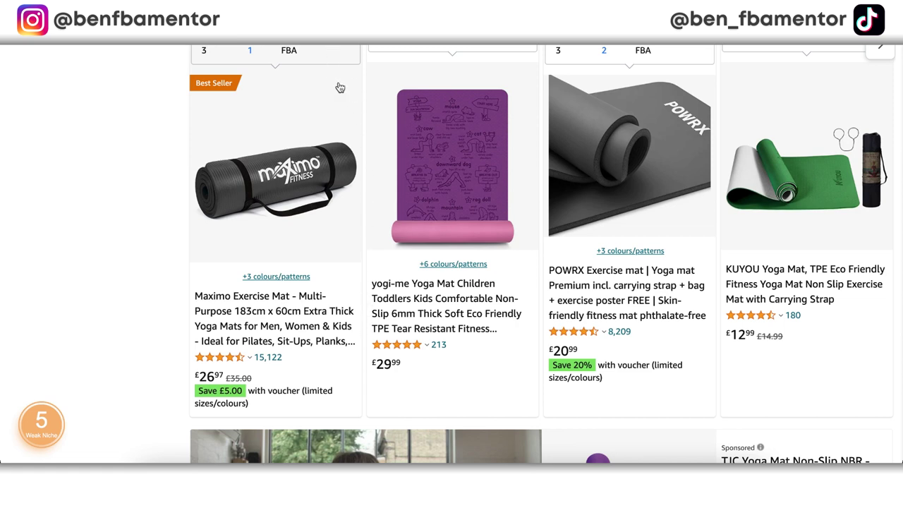
scroll(339, 86, up, 3)
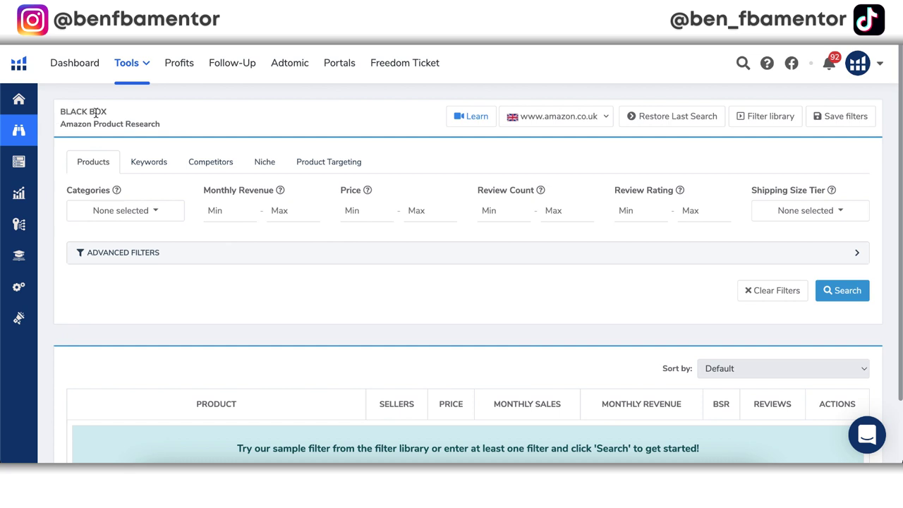
- Filter the Black Box product search to the Baby Products category, leaving the advanced filters collapsed
mouse_move(39, 130)
click(150, 215)
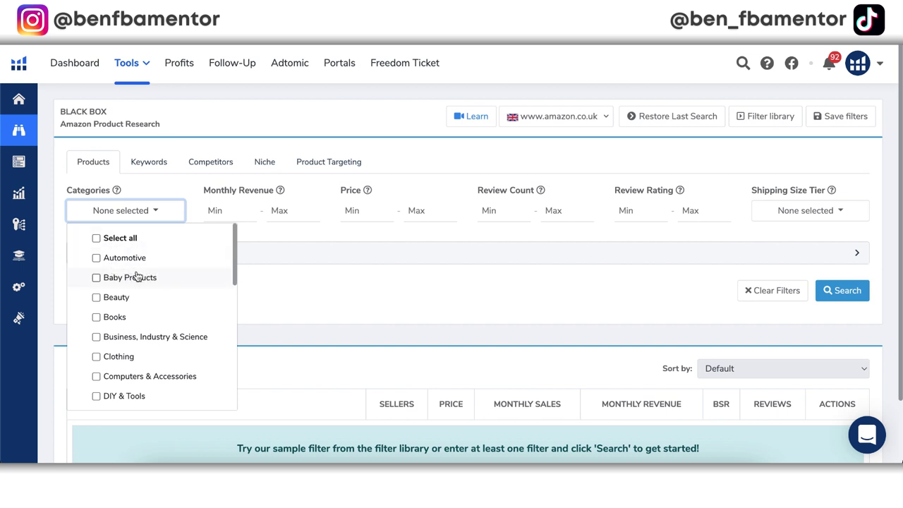
click(96, 279)
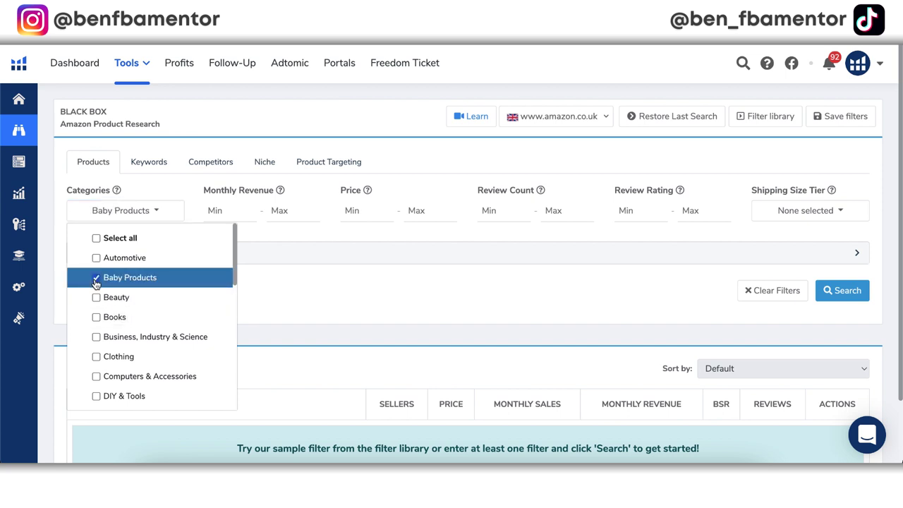
click(288, 263)
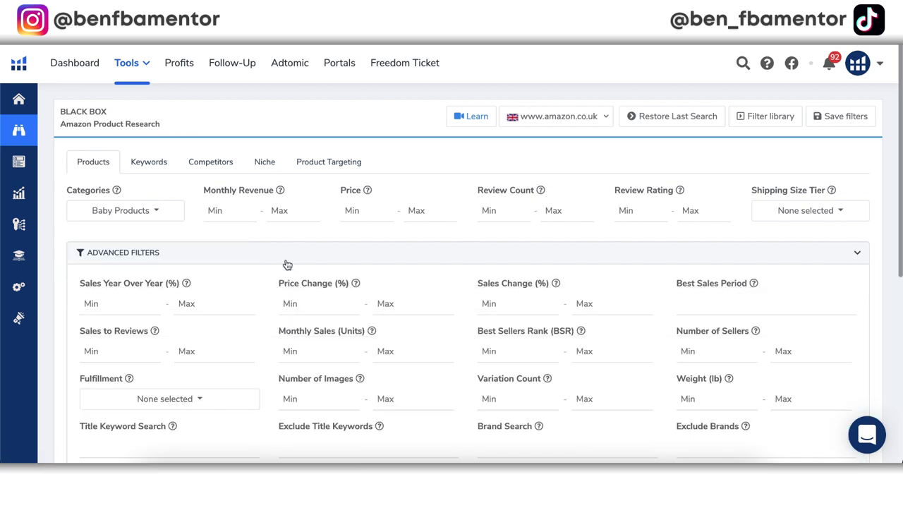
click(268, 253)
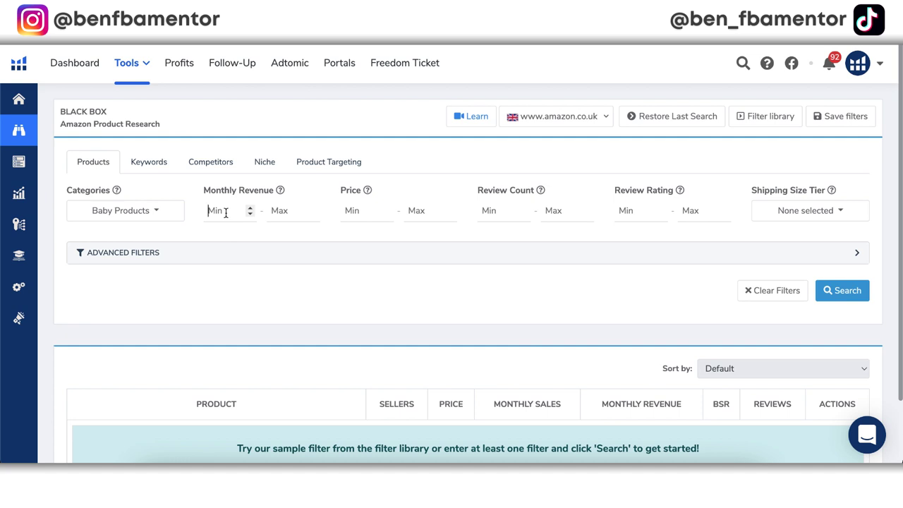
- Set the minimum monthly revenue to 1000 and the price range from 5 to 15
text(1000)
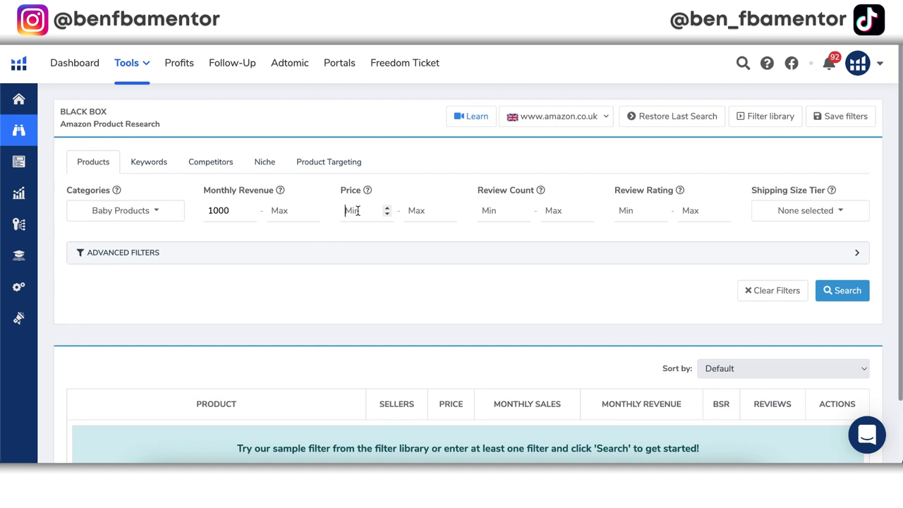
text(5)
click(412, 211)
text(15)
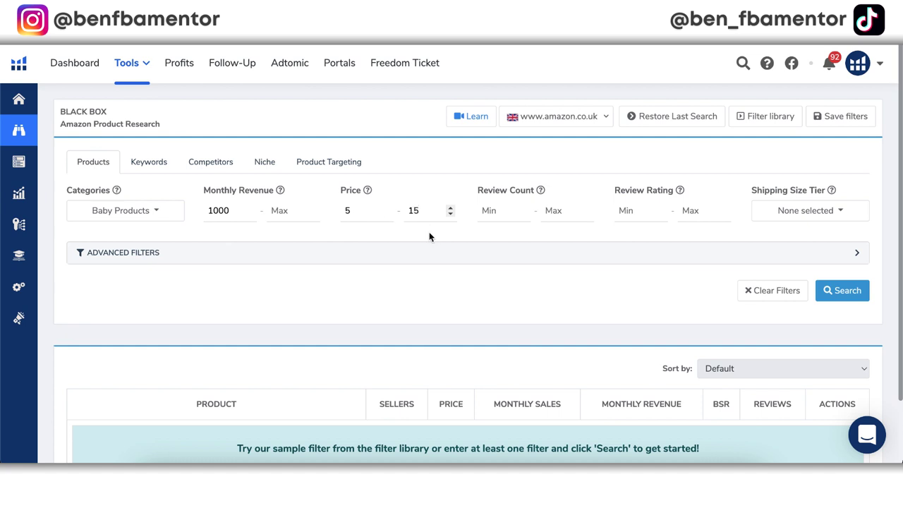
- Try 25 as the maximum price and return it to 15
key(BackSpace)
key(BackSpace)
text(25)
key(BackSpace)
key(BackSpace)
text(15)
- Limit the review count to a maximum of 50 and run the product search
click(556, 210)
text(50)
click(849, 292)
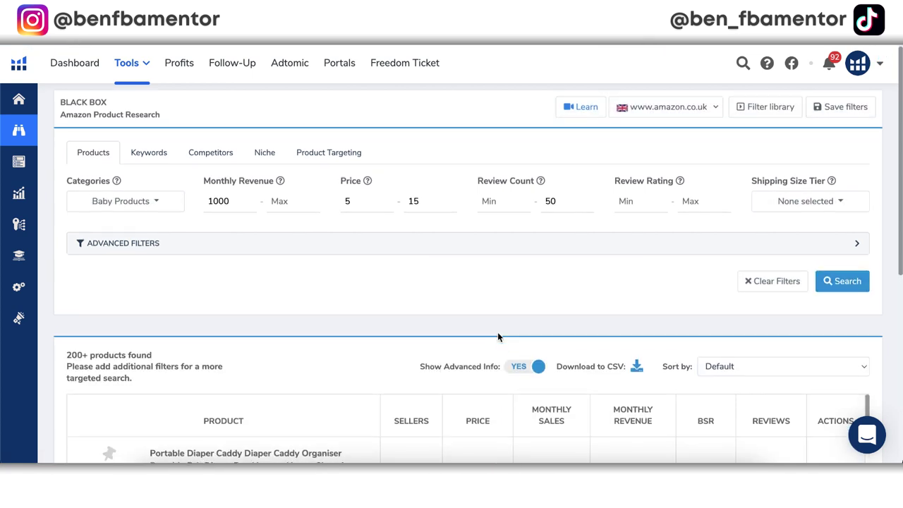
- Examine the first product result's details, including its price, monthly sales, monthly revenue, BSR and reviews
scroll(497, 337, down, 2)
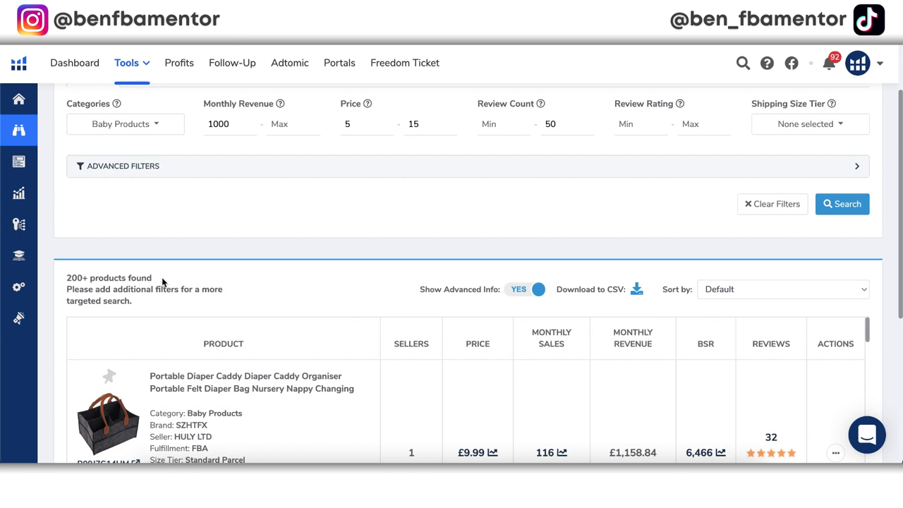
scroll(162, 282, up, 1)
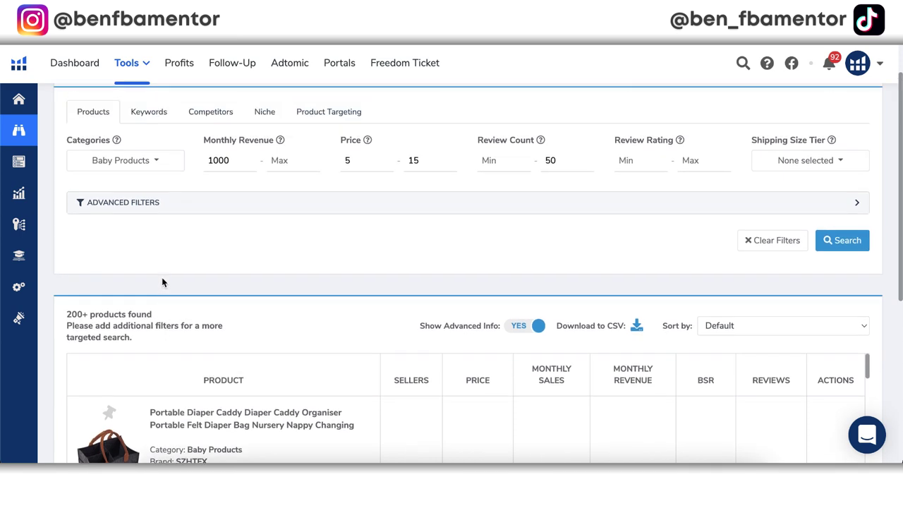
scroll(162, 282, down, 3)
scroll(219, 200, down, 2)
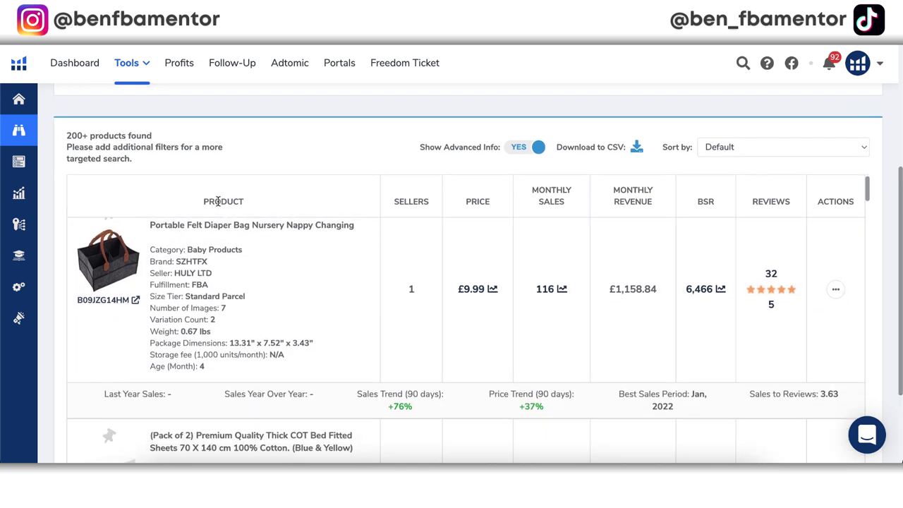
scroll(236, 268, up, 1)
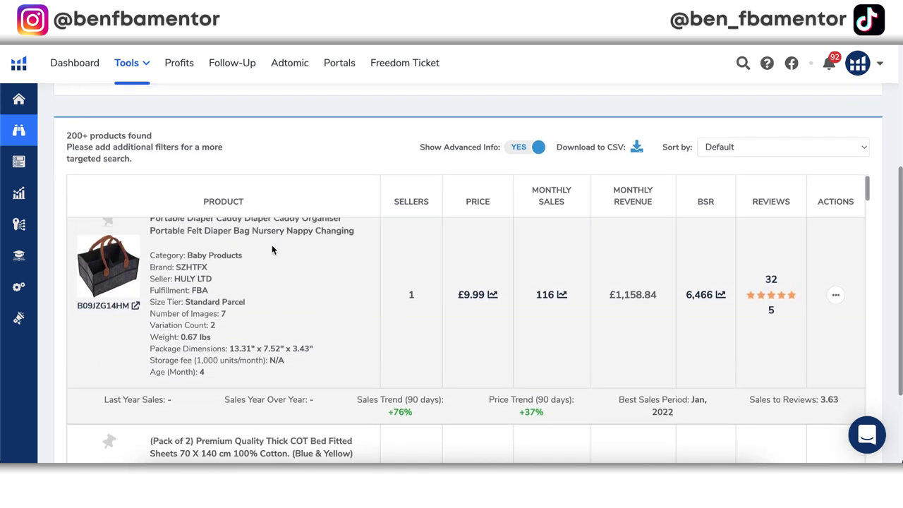
scroll(282, 194, down, 1)
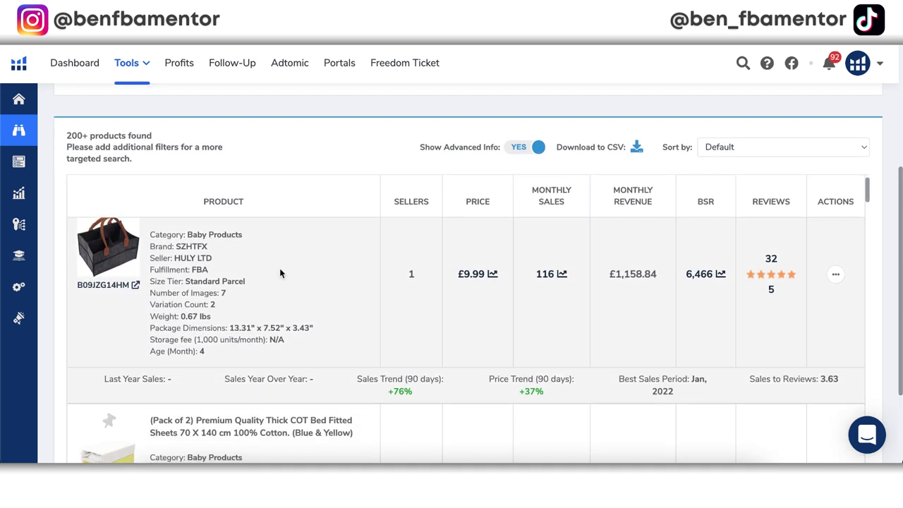
scroll(280, 273, up, 1)
scroll(293, 267, up, 1)
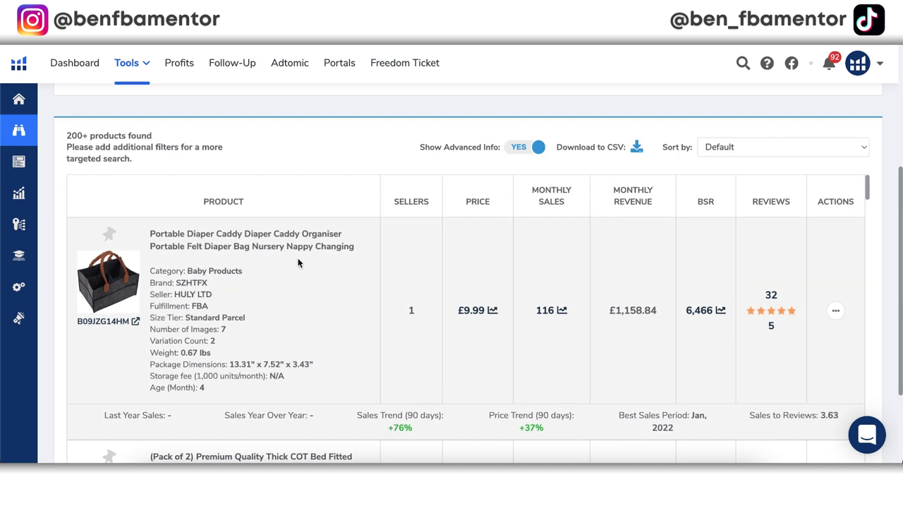
scroll(306, 282, up, 1)
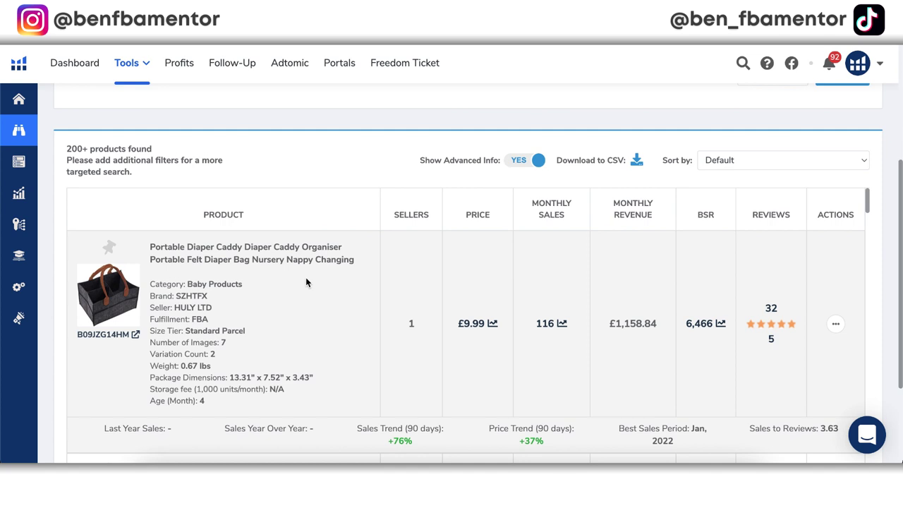
scroll(306, 281, down, 2)
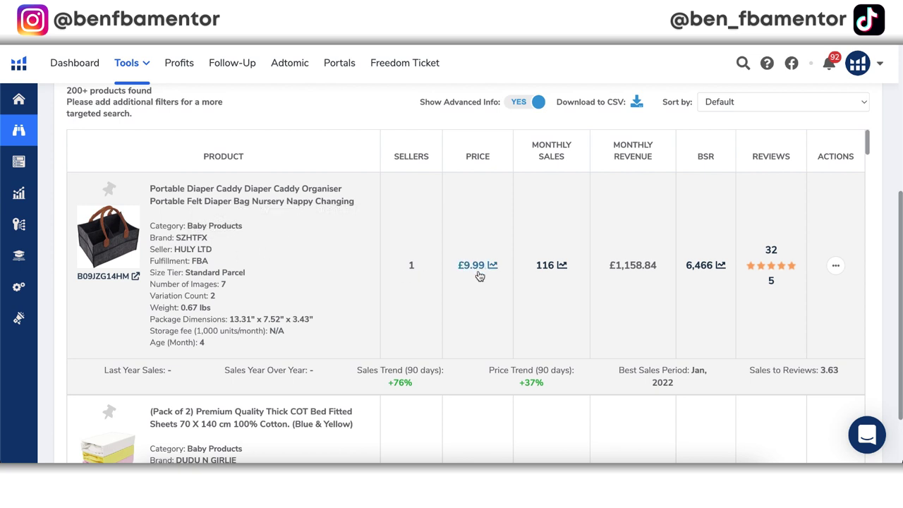
scroll(375, 148, up, 1)
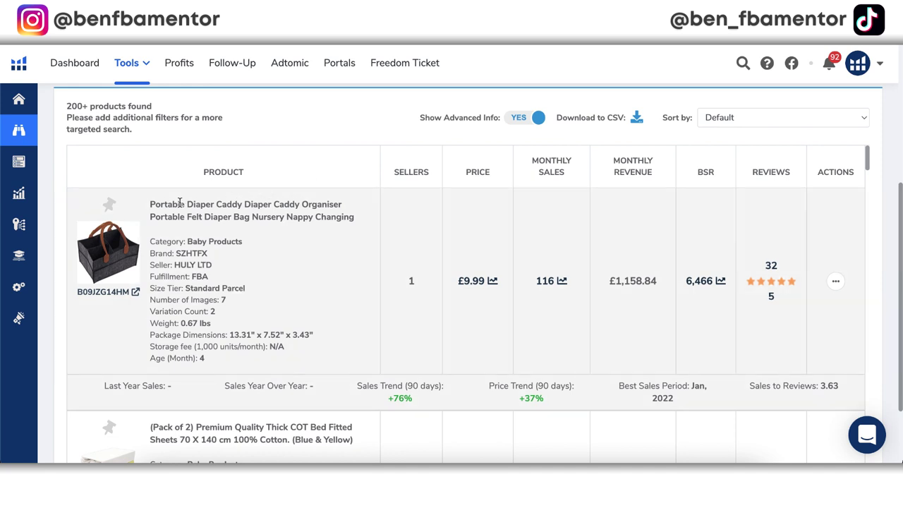
- Copy "Caddy Diaper Caddy Organiser" from the first product's title, switch to Amazon UK and replace the "yoga mat" search term with it
double_click(222, 204)
drag(255, 202, 360, 208)
key(ctrl+c)
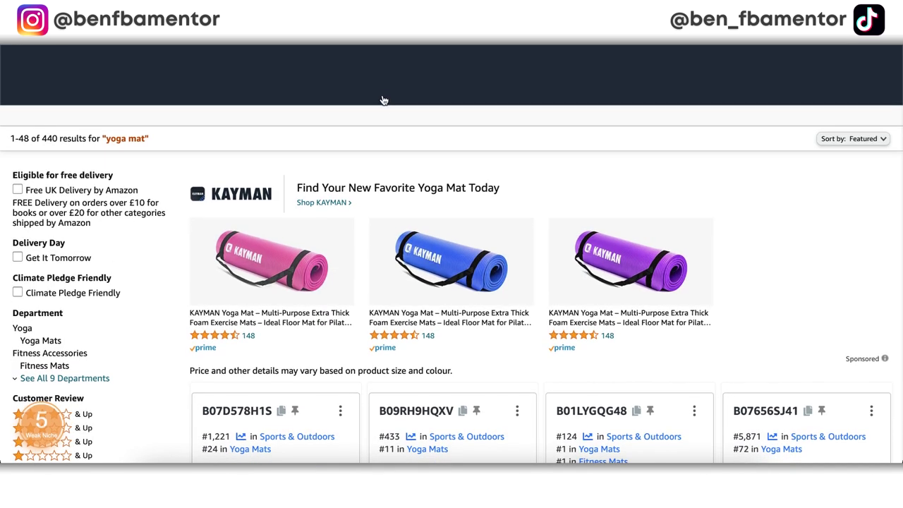
drag(276, 62, 235, 64)
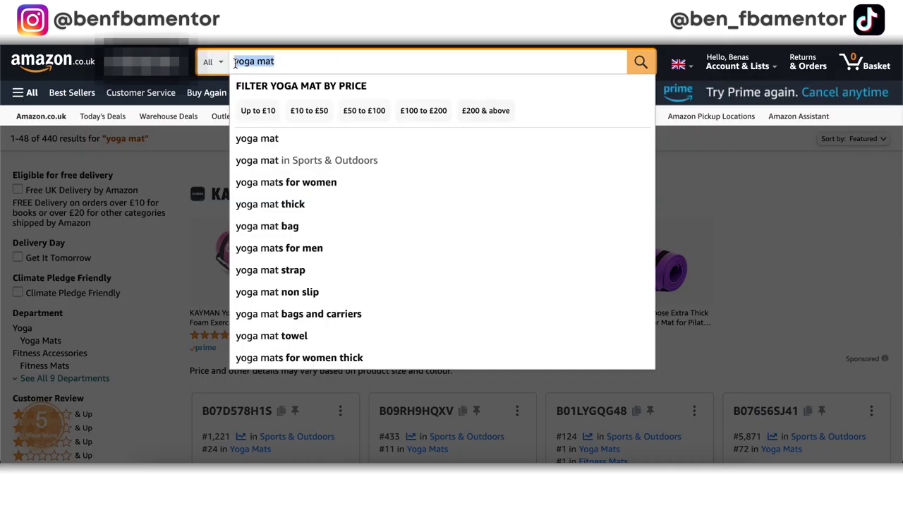
key(ctrl+v)
key(Escape)
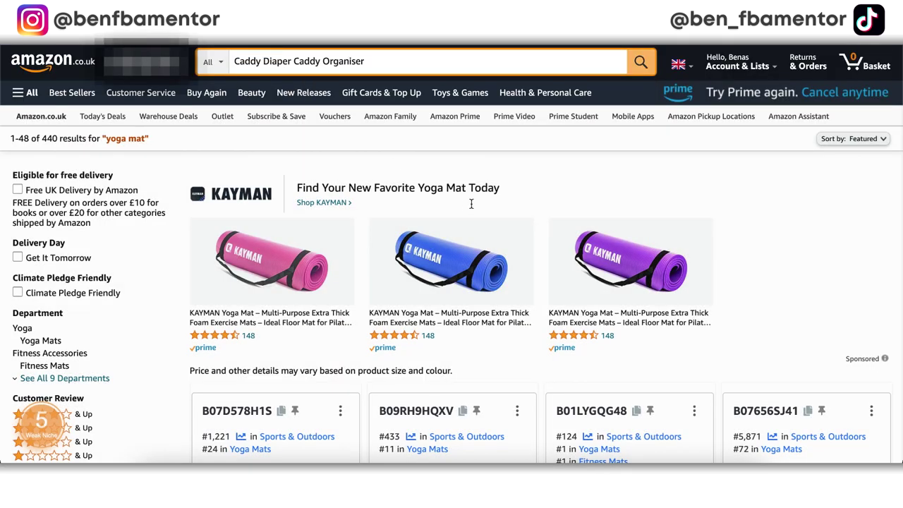
- Run the Amazon UK search for "Caddy Diaper Caddy Organiser" and analyse the results page with Helium 10 Xray
key(Return)
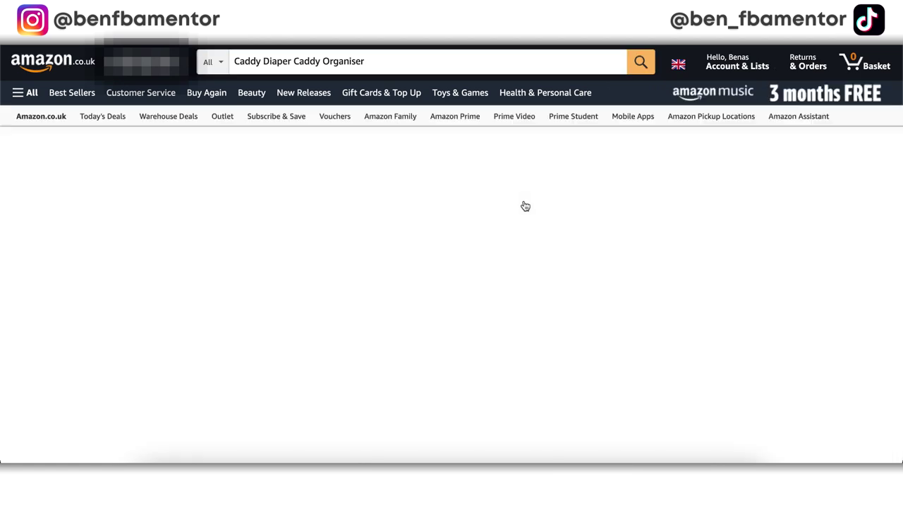
scroll(531, 261, down, 5)
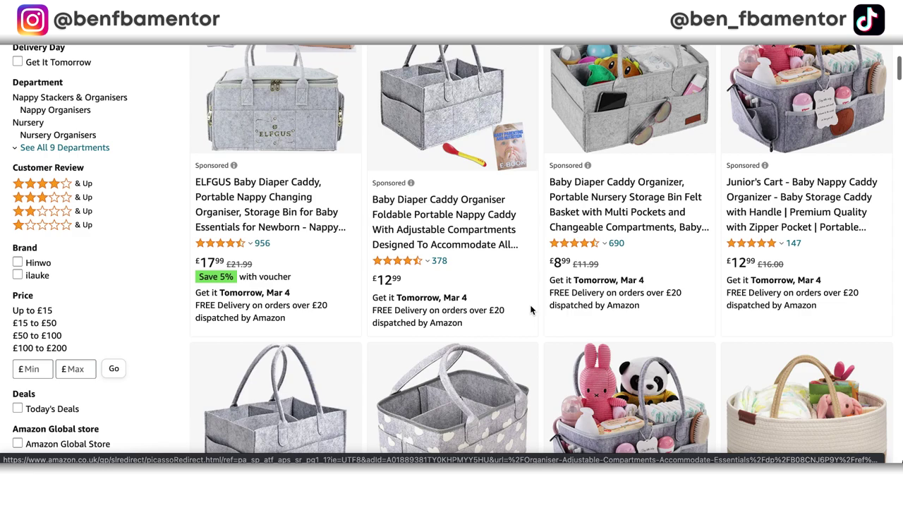
scroll(530, 309, down, 5)
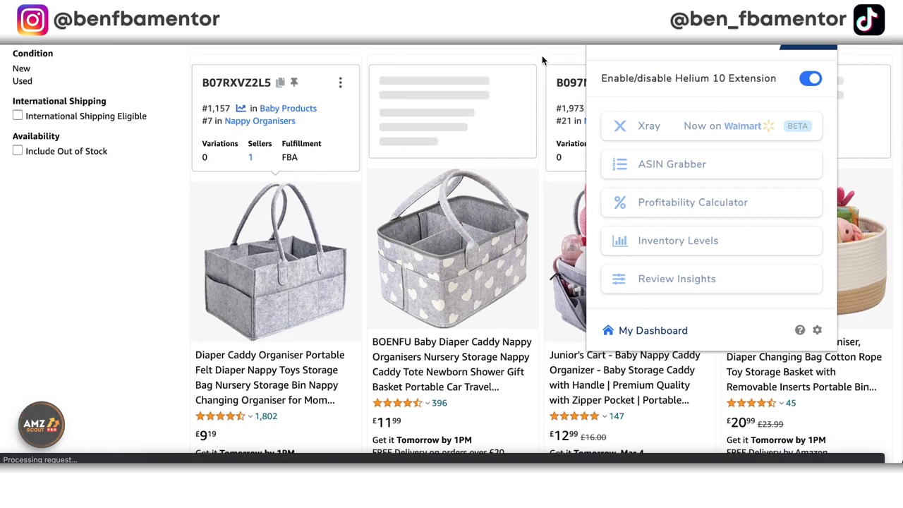
click(623, 126)
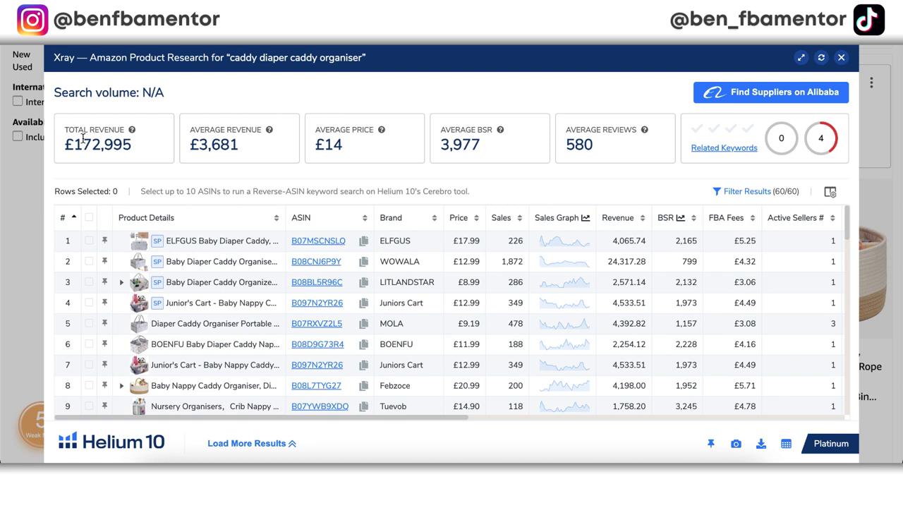
- Examine the Xray summary's total revenue and average reviews, along with the individual listings' review counts
drag(76, 144, 131, 147)
click(134, 151)
drag(76, 144, 131, 145)
click(137, 153)
scroll(722, 333, right, 2)
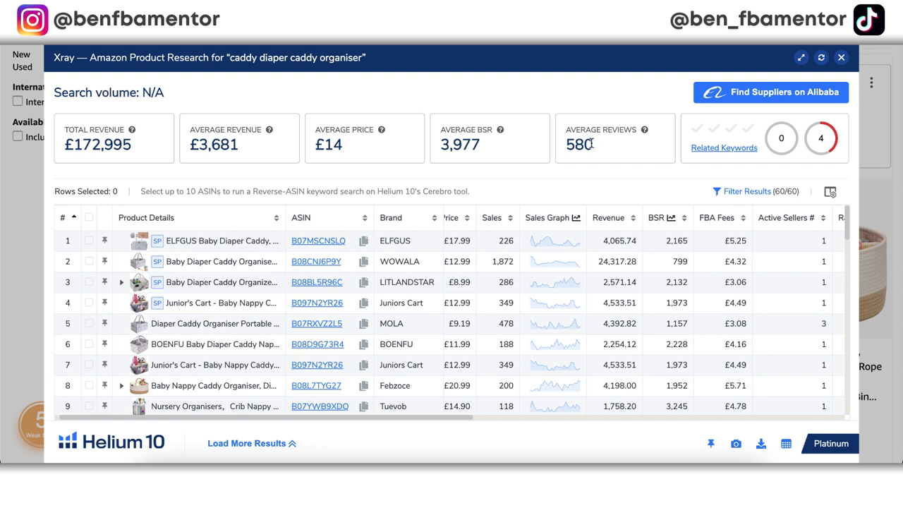
scroll(675, 330, right, 3)
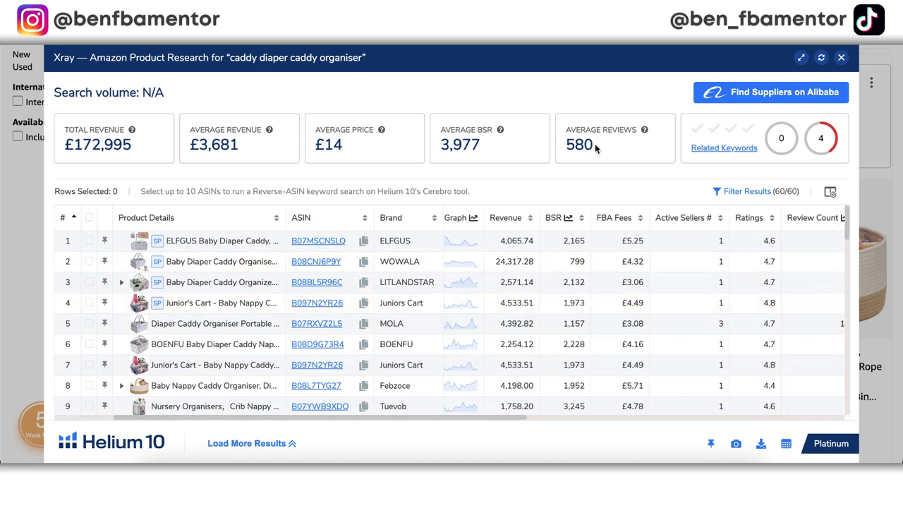
scroll(697, 276, right, 1)
scroll(698, 281, right, 1)
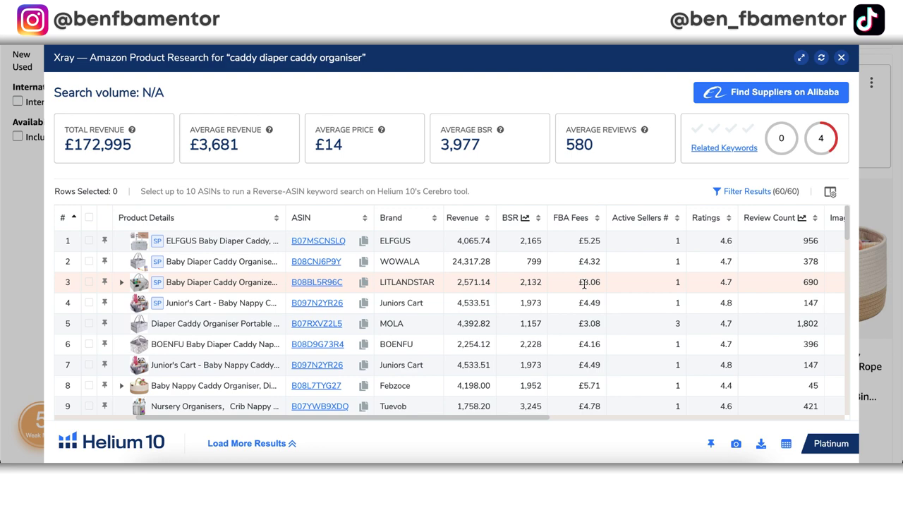
- Sort the Xray product table by revenue from highest to lowest
scroll(580, 282, left, 3)
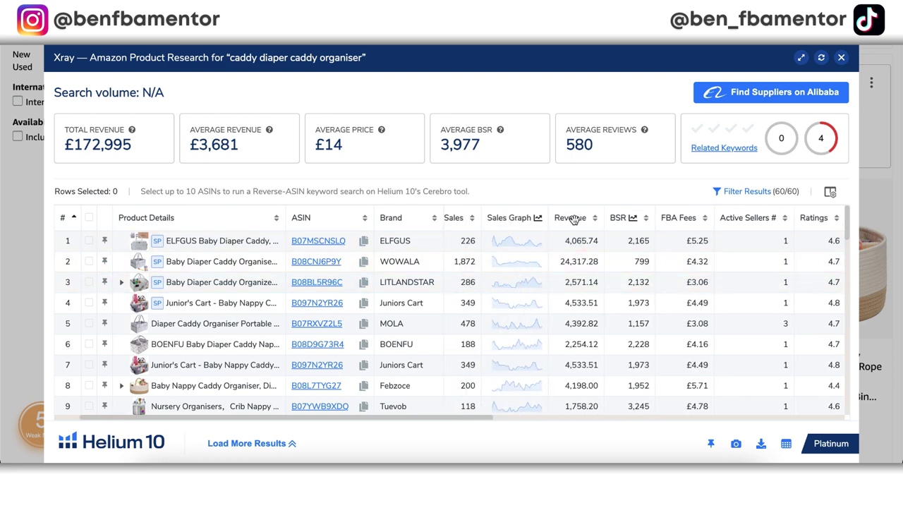
click(571, 219)
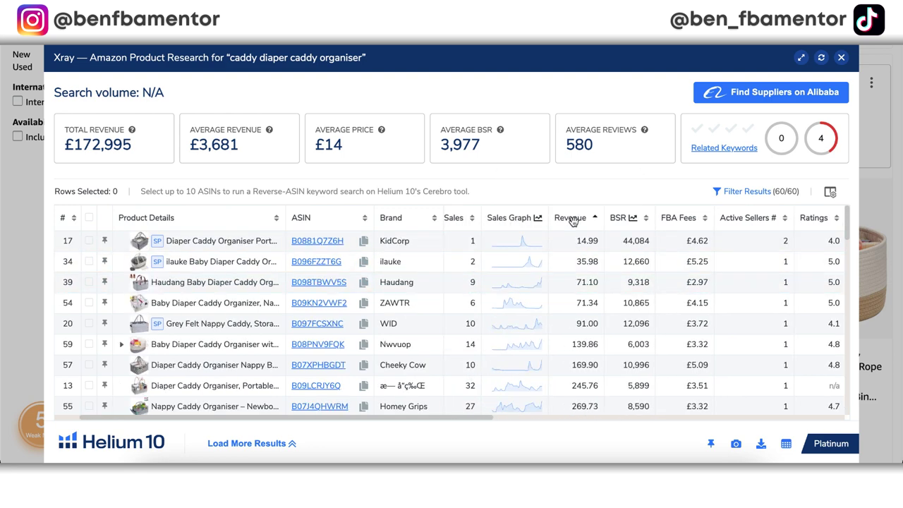
click(571, 219)
- Compare revenue against review count for the caddy listings down the table, looking for well-earning sellers with few reviews
scroll(650, 301, right, 1)
scroll(650, 301, right, 5)
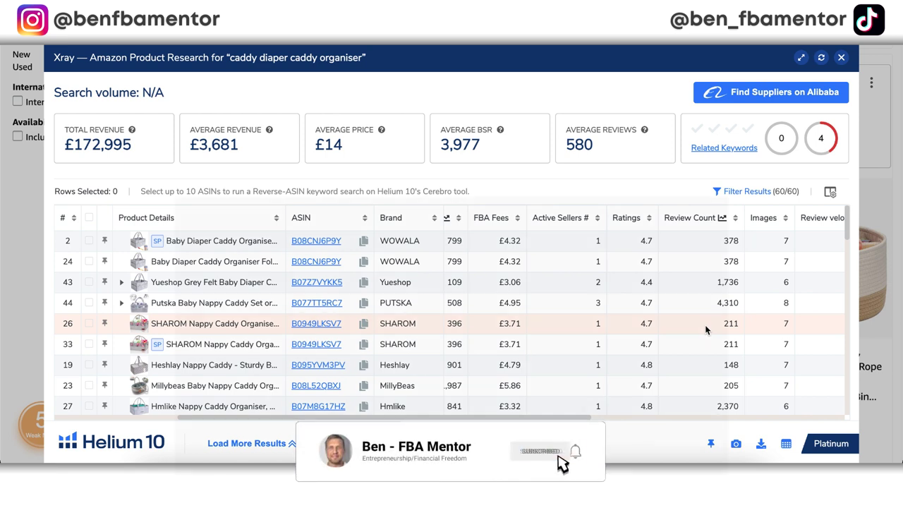
scroll(705, 329, down, 1)
scroll(705, 330, down, 4)
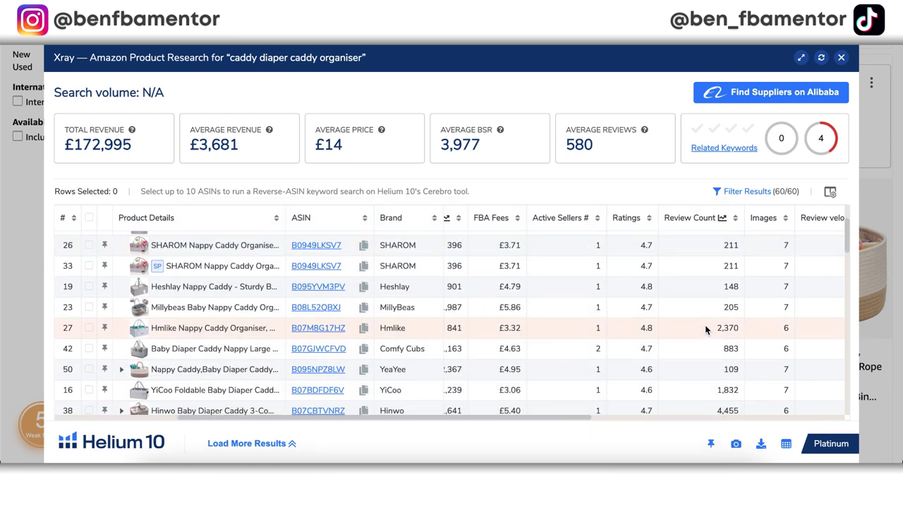
scroll(705, 329, down, 6)
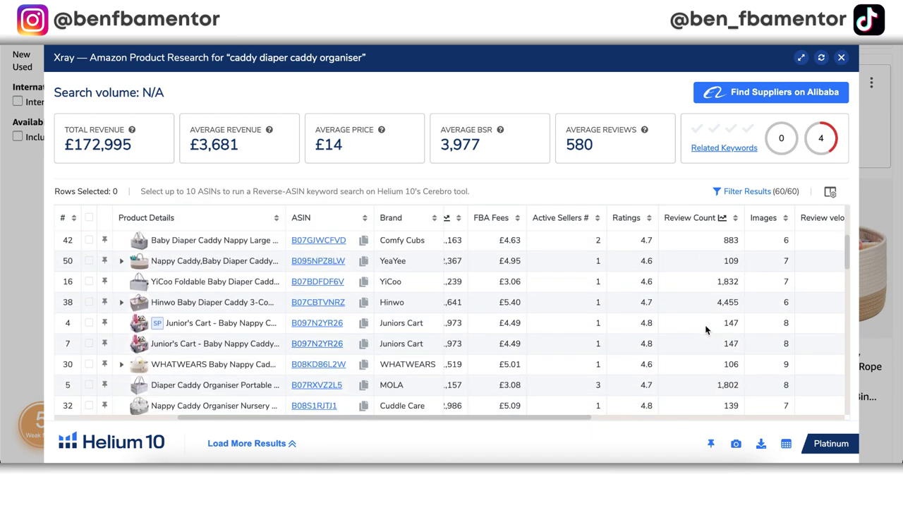
scroll(705, 329, down, 3)
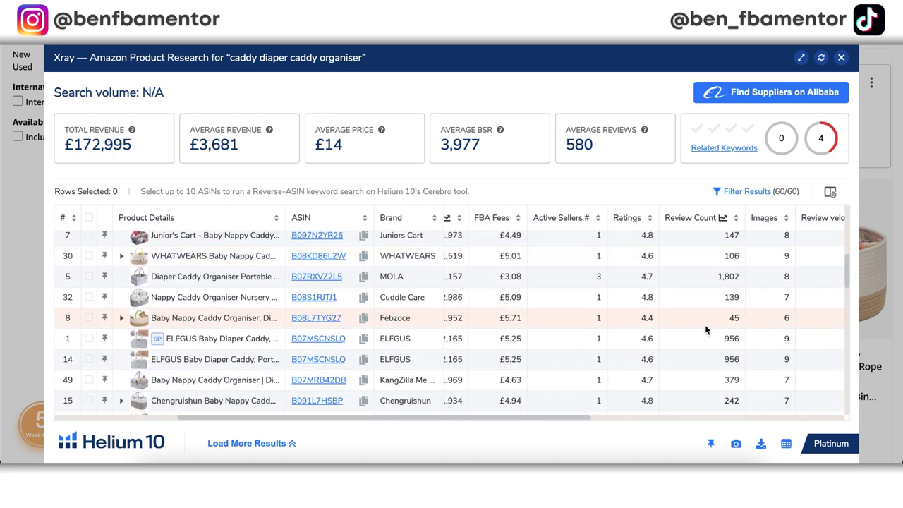
scroll(693, 328, left, 3)
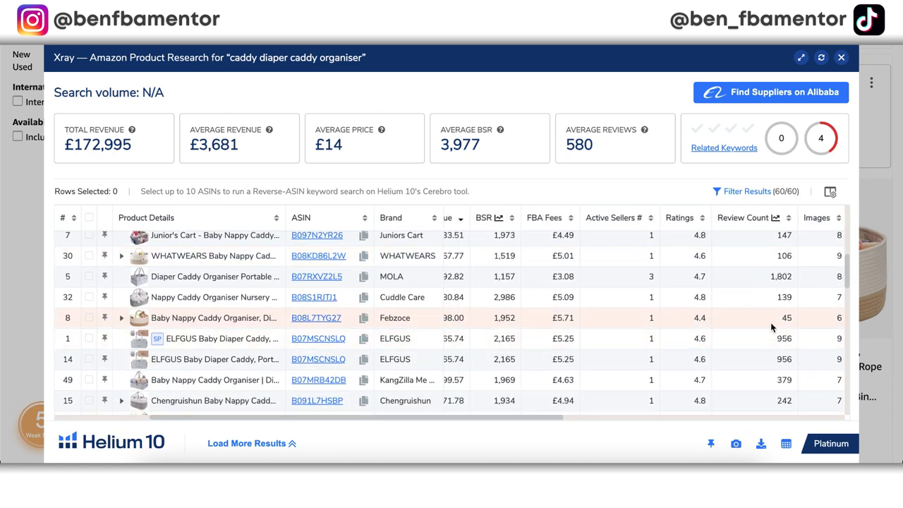
scroll(778, 320, left, 3)
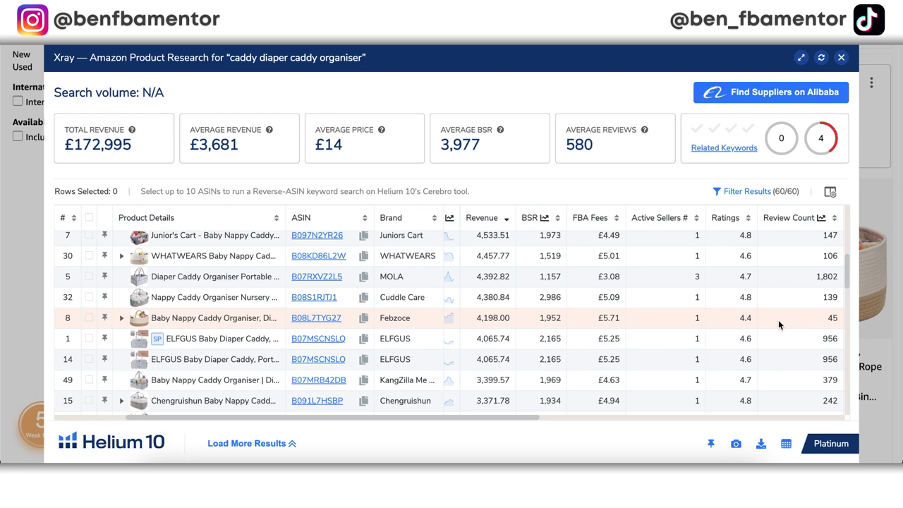
scroll(675, 336, right, 3)
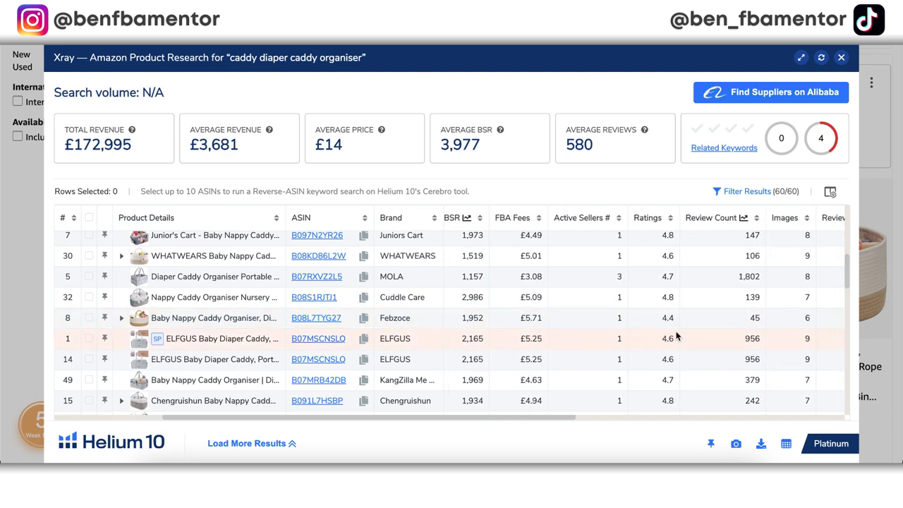
scroll(676, 336, down, 1)
scroll(675, 335, down, 2)
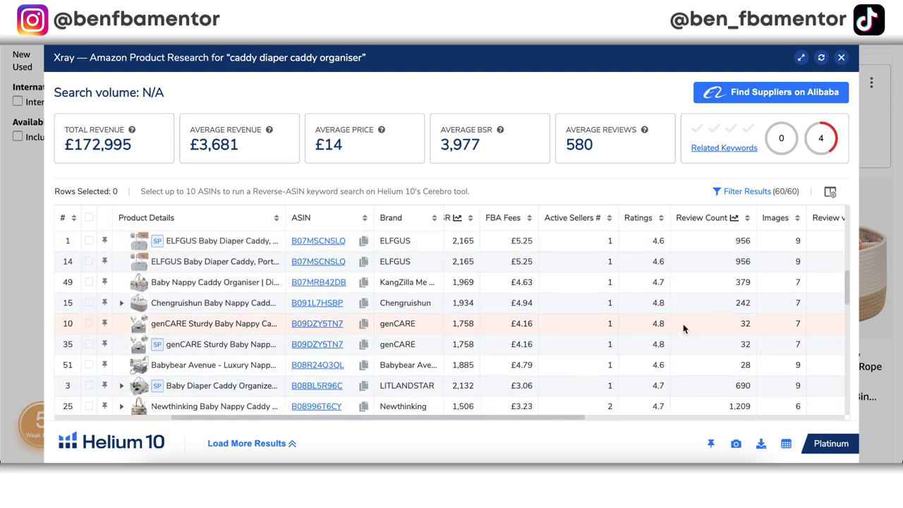
scroll(688, 324, left, 2)
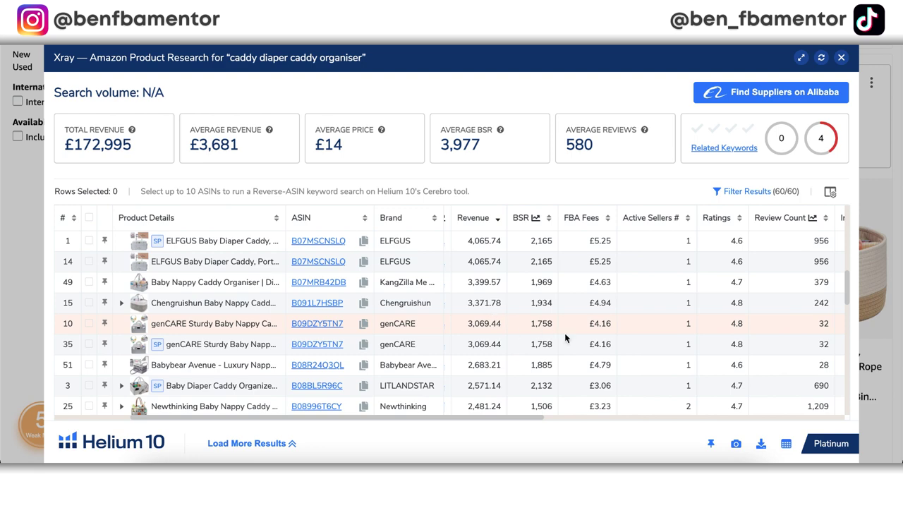
scroll(655, 343, right, 2)
scroll(738, 368, left, 2)
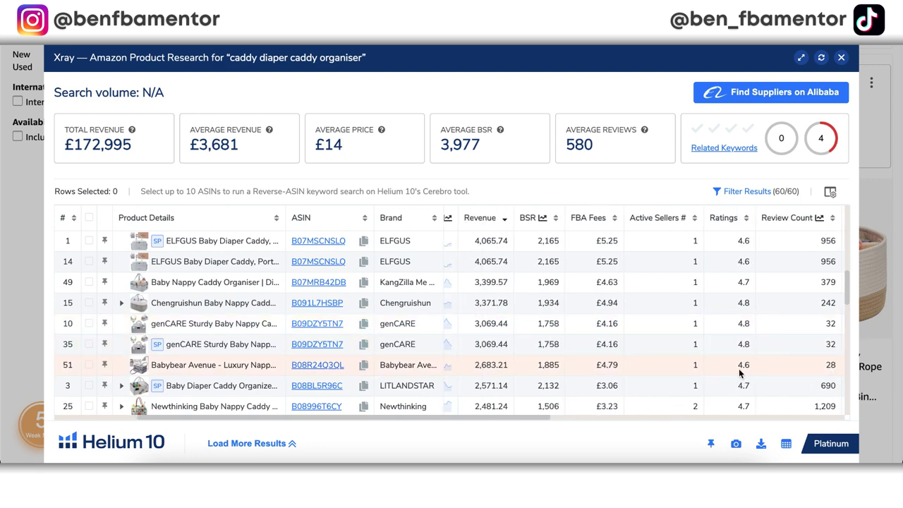
scroll(635, 381, right, 1)
scroll(675, 380, down, 1)
scroll(675, 381, down, 5)
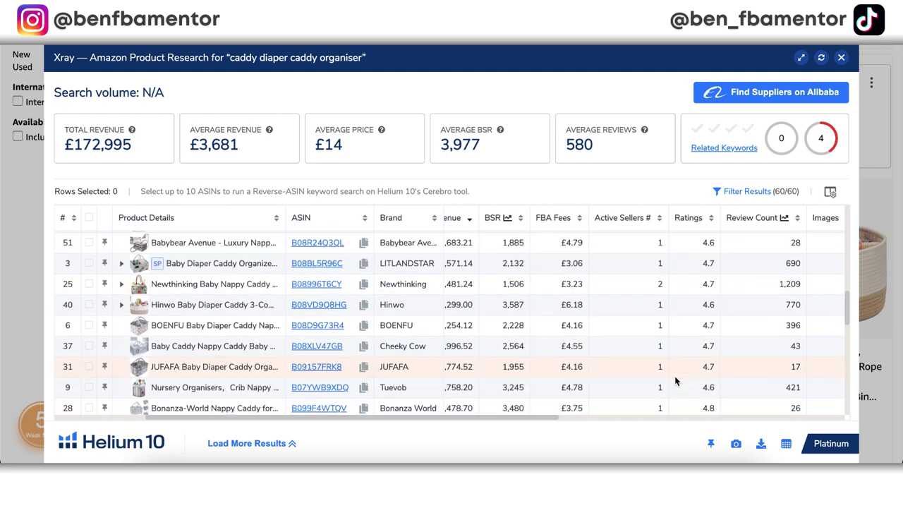
scroll(657, 367, left, 1)
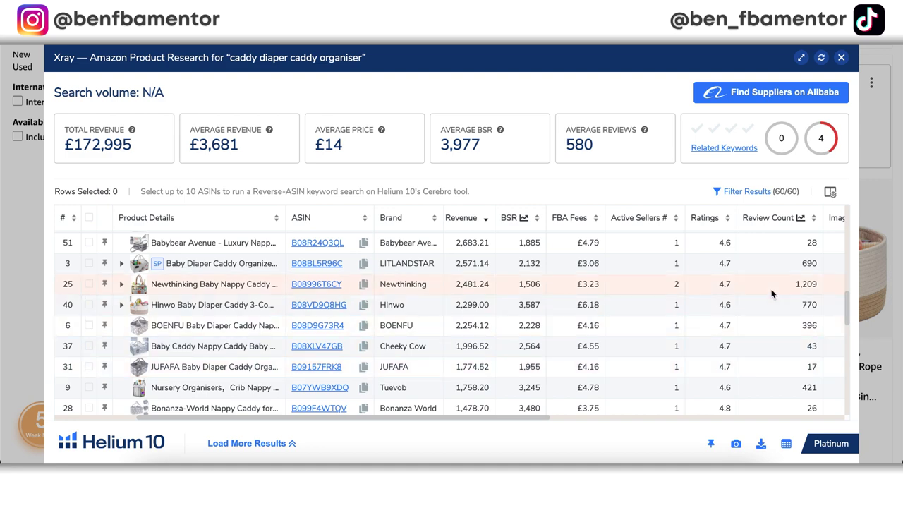
- Open the Amazon product page of the highest-revenue WOWALA caddy from the Xray table
scroll(781, 261, up, 1)
scroll(780, 261, up, 8)
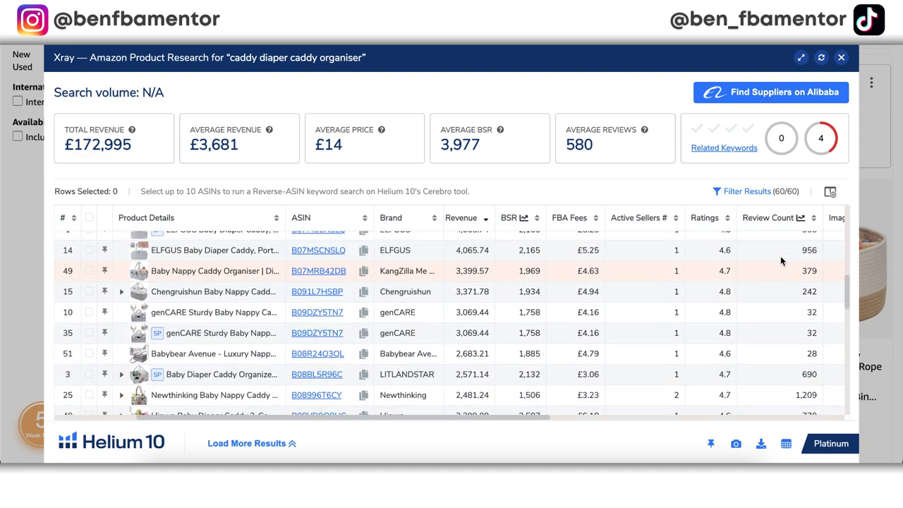
scroll(781, 261, up, 2)
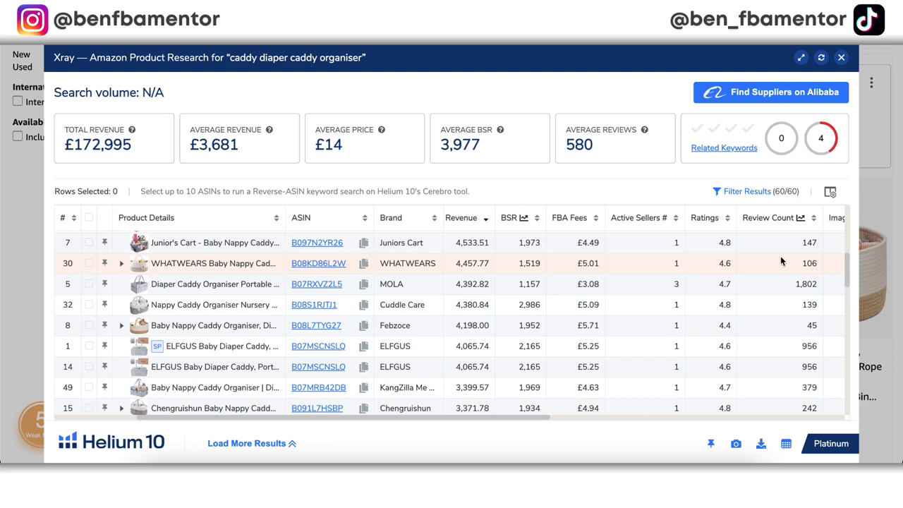
scroll(780, 261, up, 10)
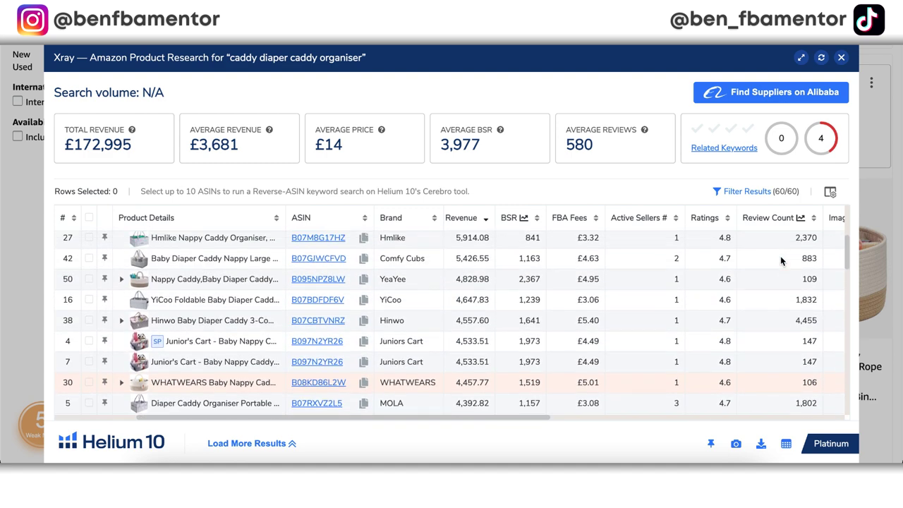
scroll(780, 255, up, 5)
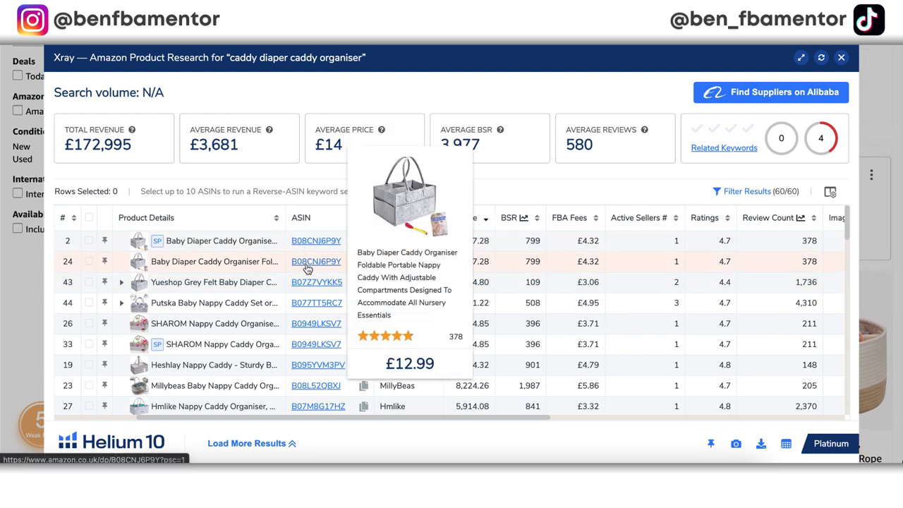
mouse_move(315, 250)
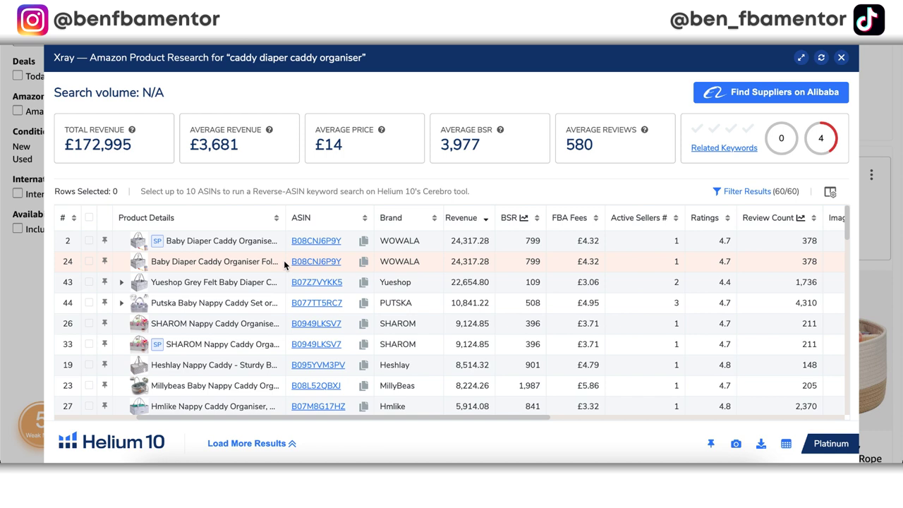
click(331, 244)
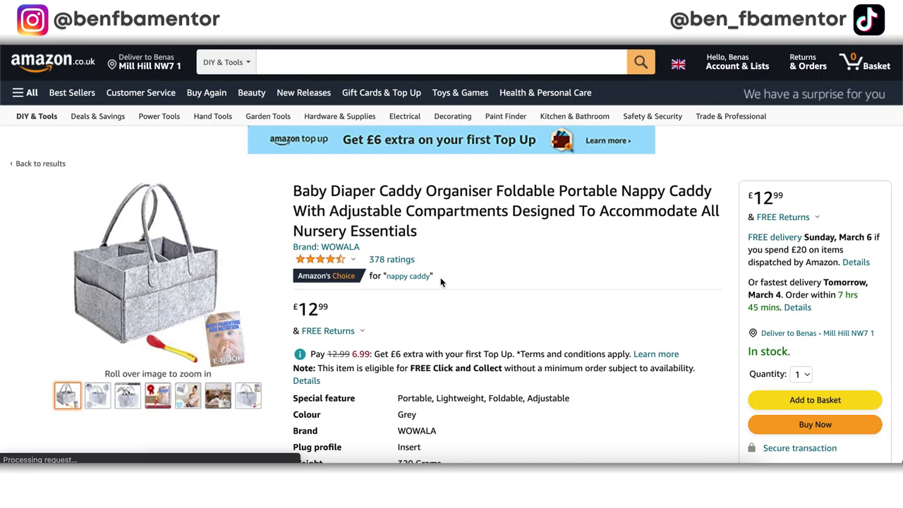
- Examine the WOWALA caddy's product details and gallery images, including a zoomed look at the bundled spoon and e-book
scroll(440, 280, down, 2)
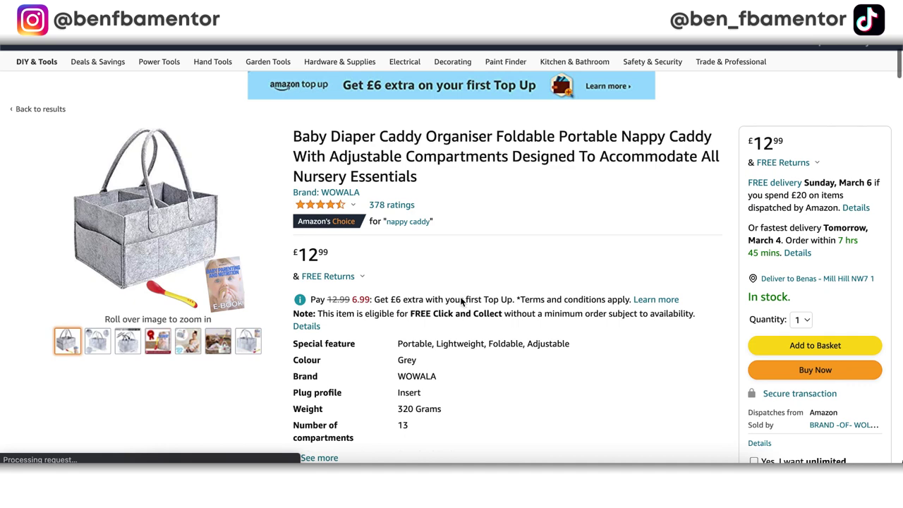
scroll(397, 332, down, 1)
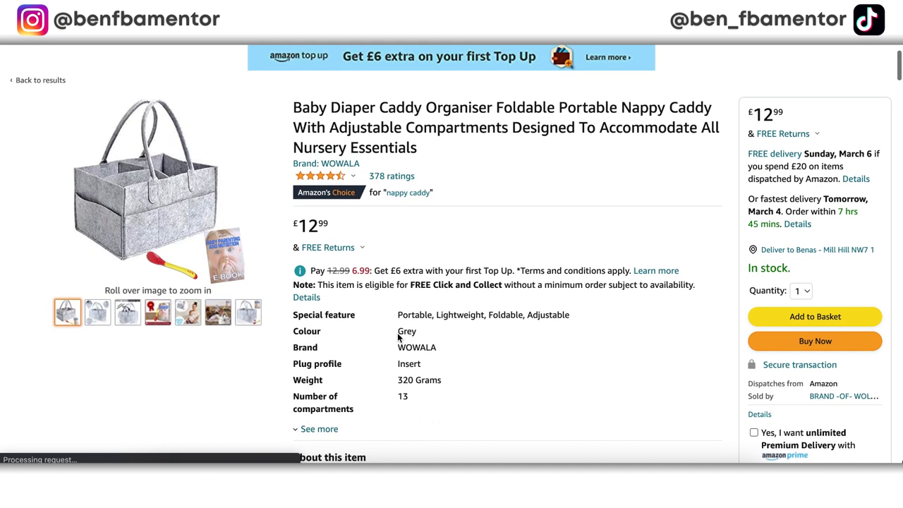
mouse_move(95, 319)
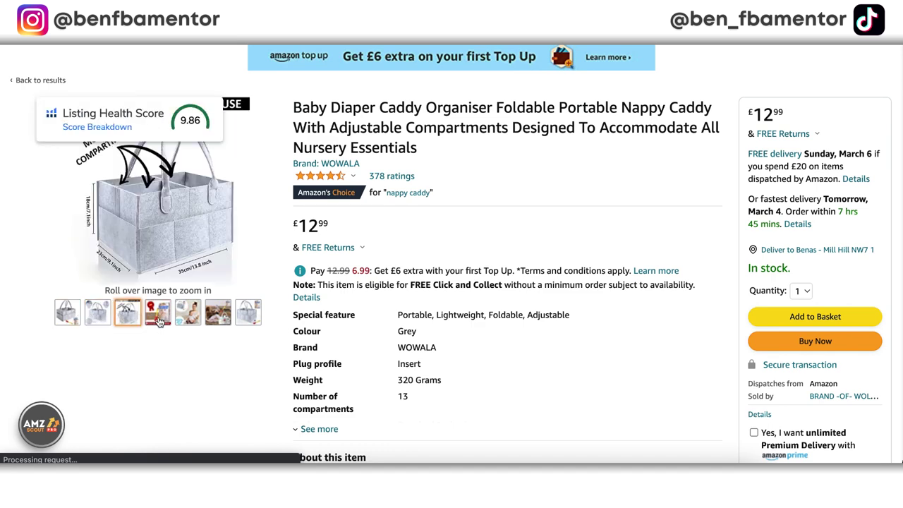
mouse_move(159, 320)
scroll(187, 281, up, 1)
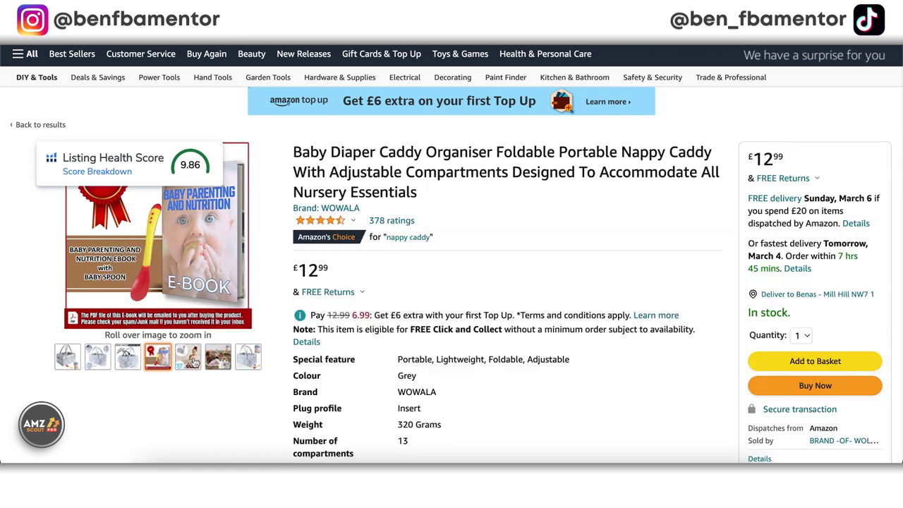
mouse_move(188, 356)
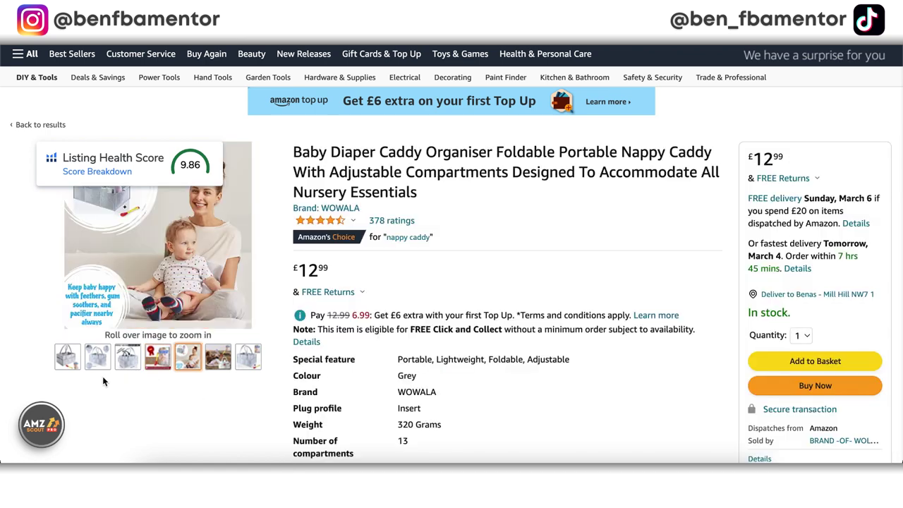
mouse_move(71, 364)
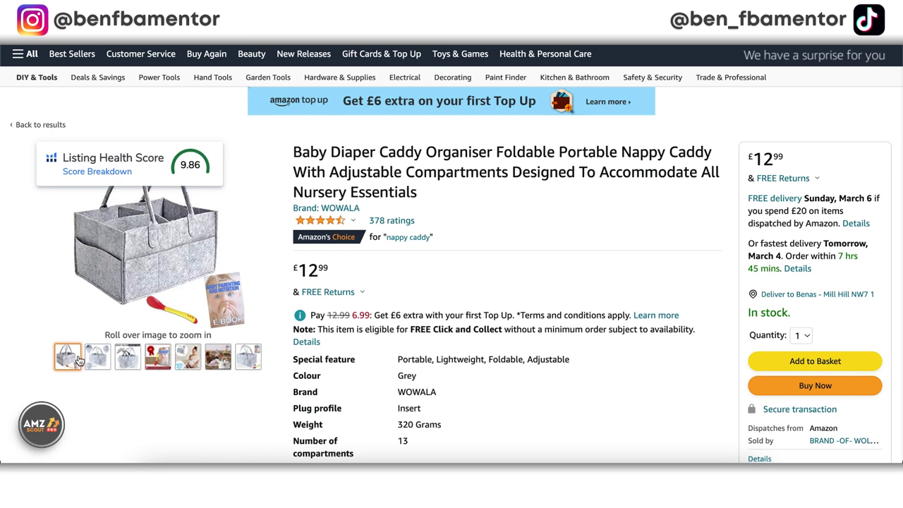
mouse_move(85, 306)
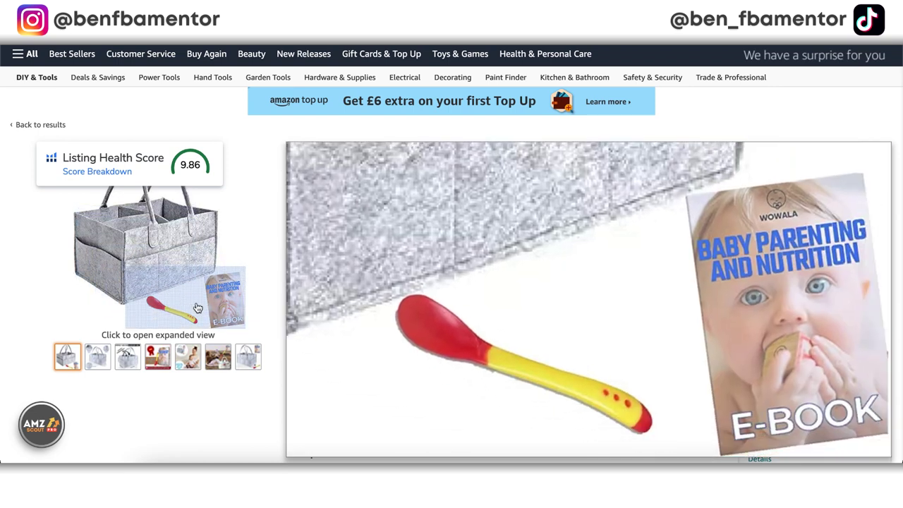
mouse_move(188, 356)
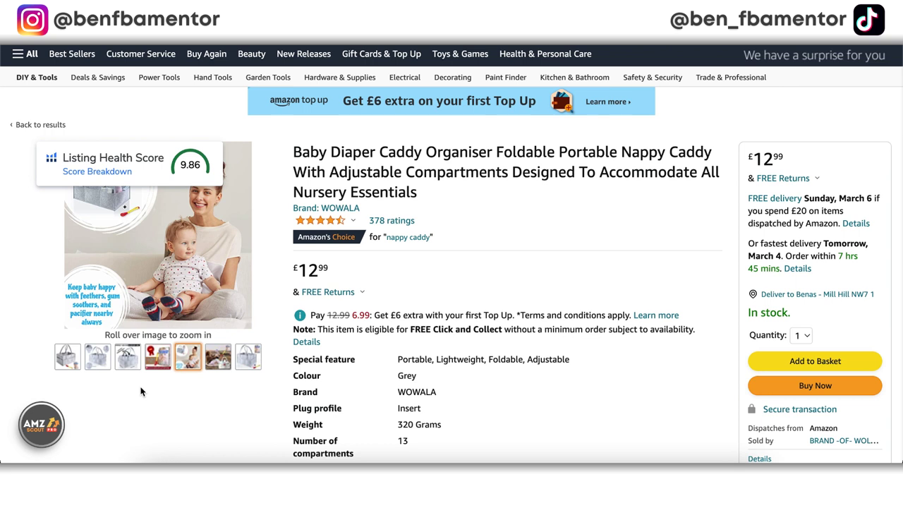
- Examine how the WOWALA caddy's gallery presents its pockets, felt, lifestyle use and bundled extras, zooming into the labelled features image
mouse_move(77, 360)
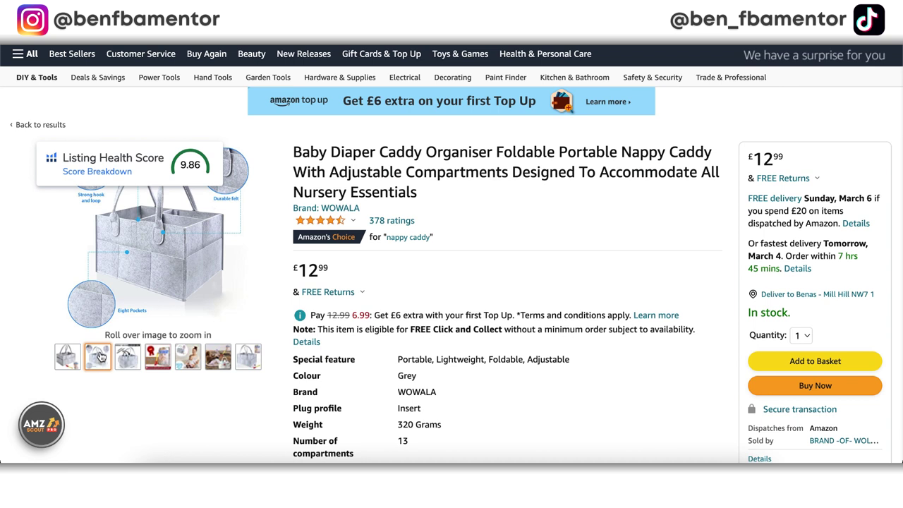
mouse_move(136, 292)
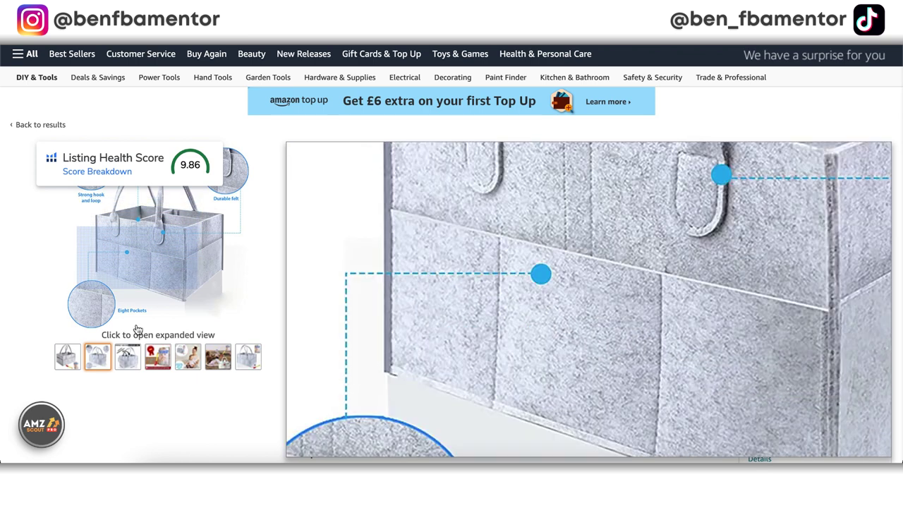
mouse_move(134, 354)
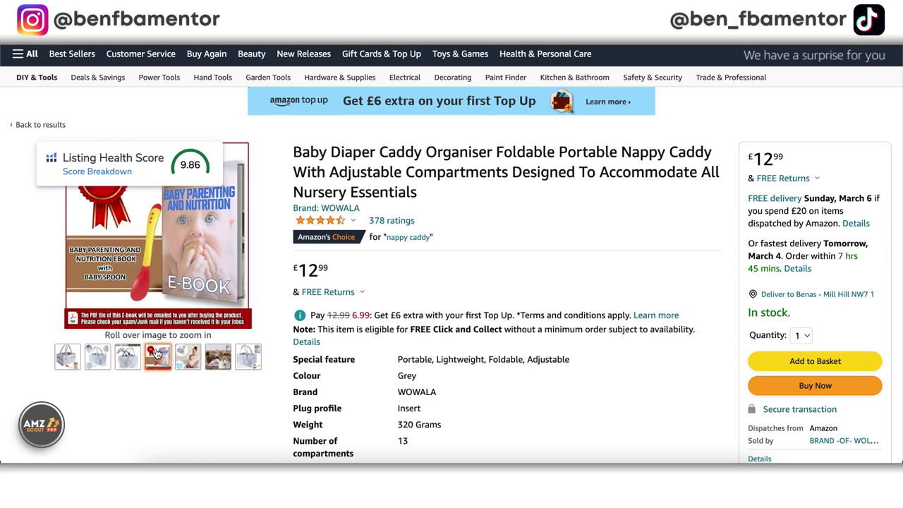
mouse_move(248, 359)
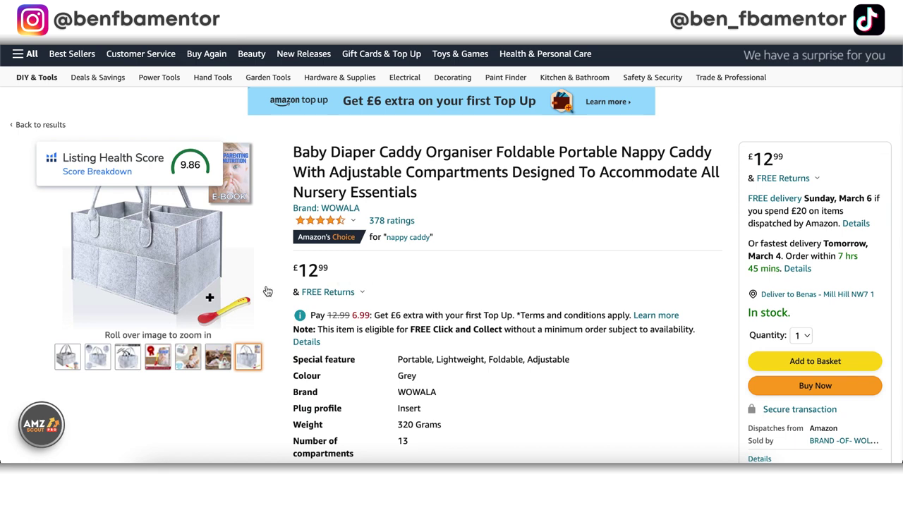
mouse_move(250, 290)
scroll(478, 262, down, 1)
scroll(477, 262, down, 2)
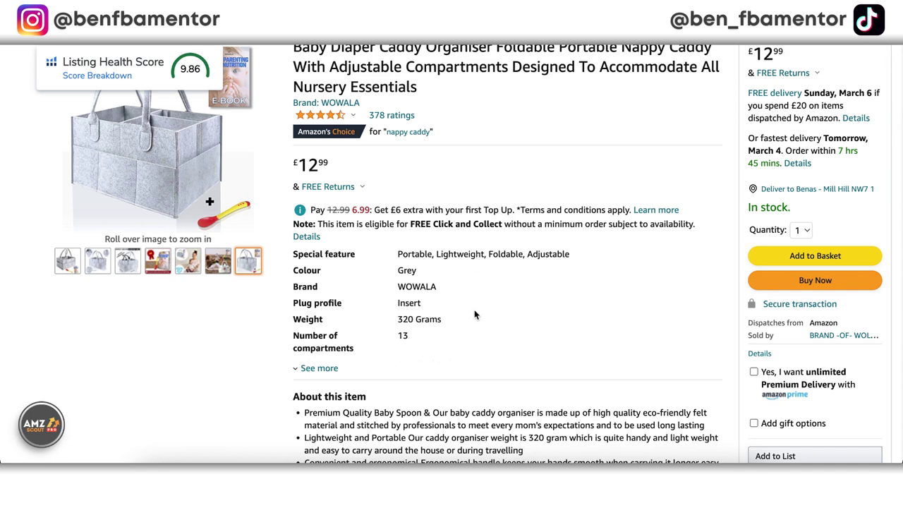
scroll(474, 315, up, 1)
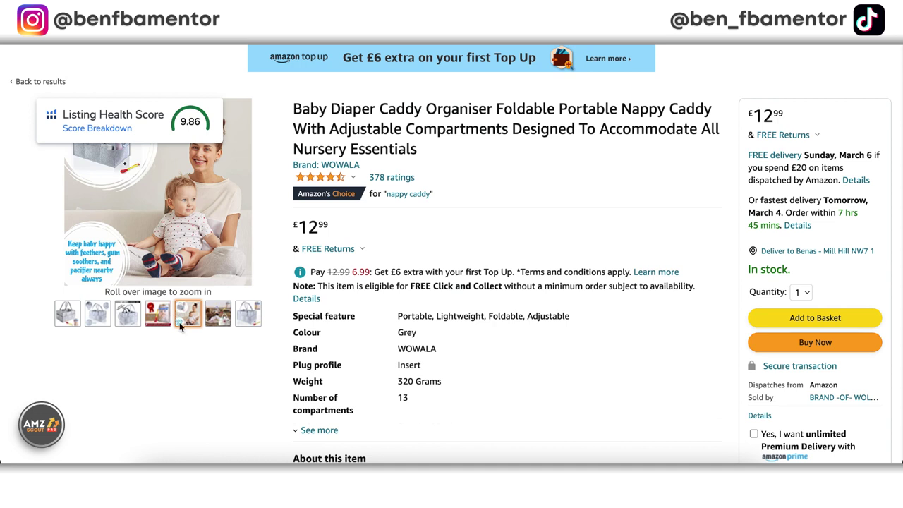
mouse_move(68, 317)
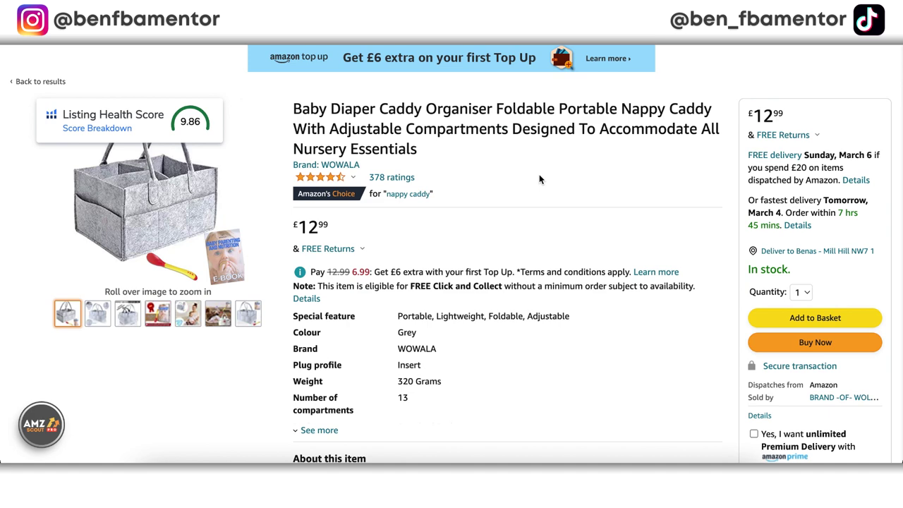
- Read the WOWALA listing's "About this item" bullet points and bring up the gallery image of the bundled spoon and e-book
scroll(540, 179, down, 4)
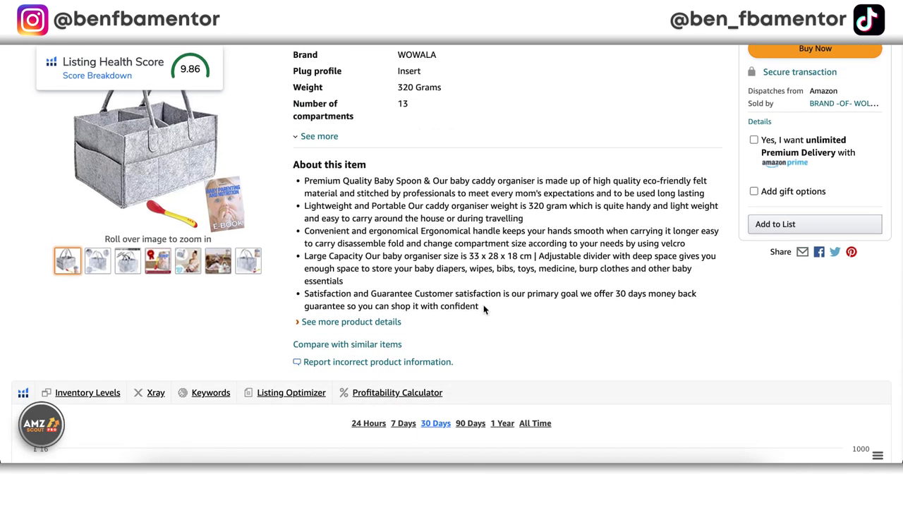
drag(483, 308, 472, 302)
click(479, 306)
scroll(487, 306, up, 1)
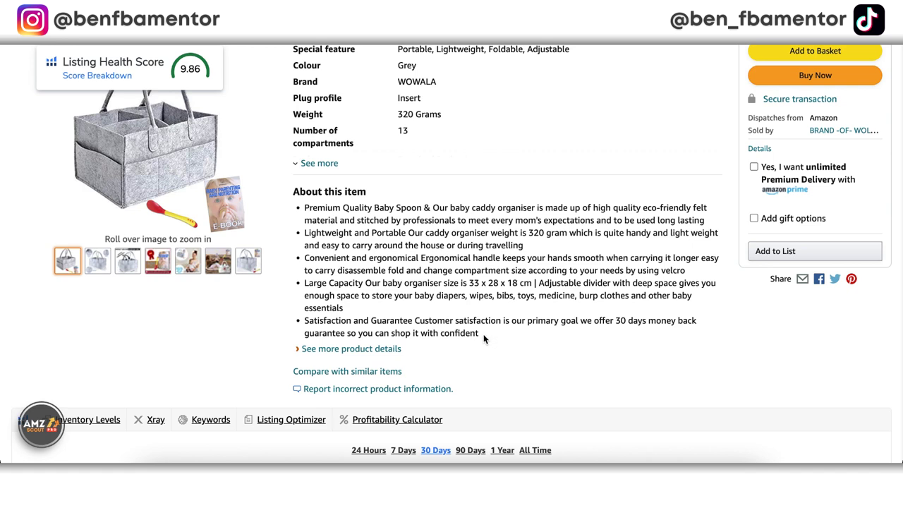
scroll(467, 293, up, 1)
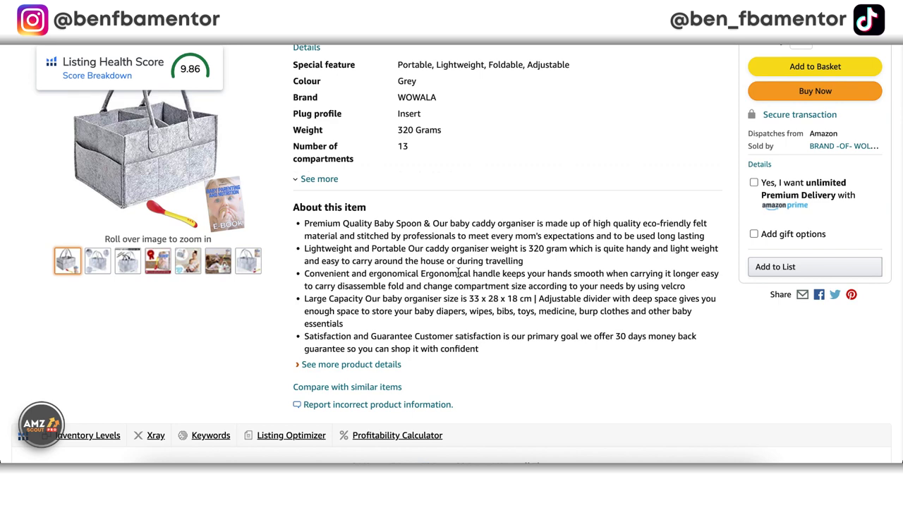
drag(490, 346, 304, 220)
click(306, 219)
scroll(484, 336, up, 1)
scroll(484, 336, up, 2)
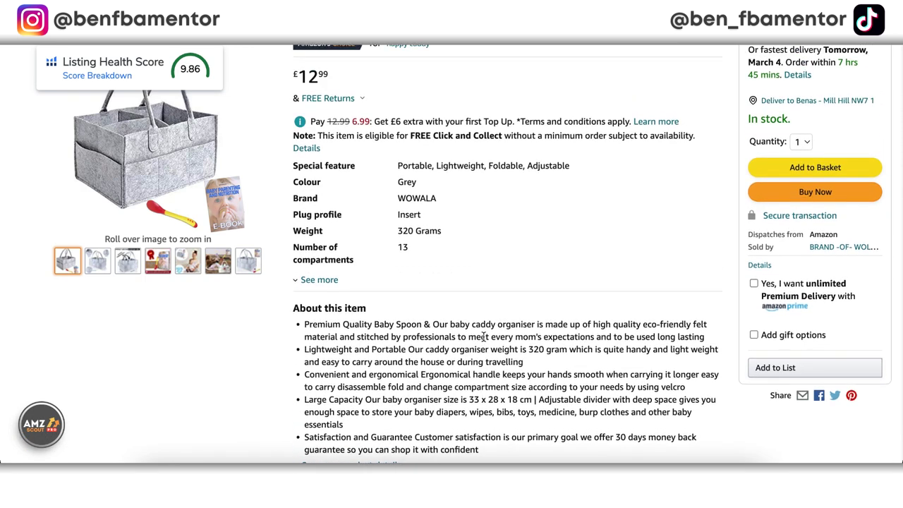
scroll(483, 336, up, 1)
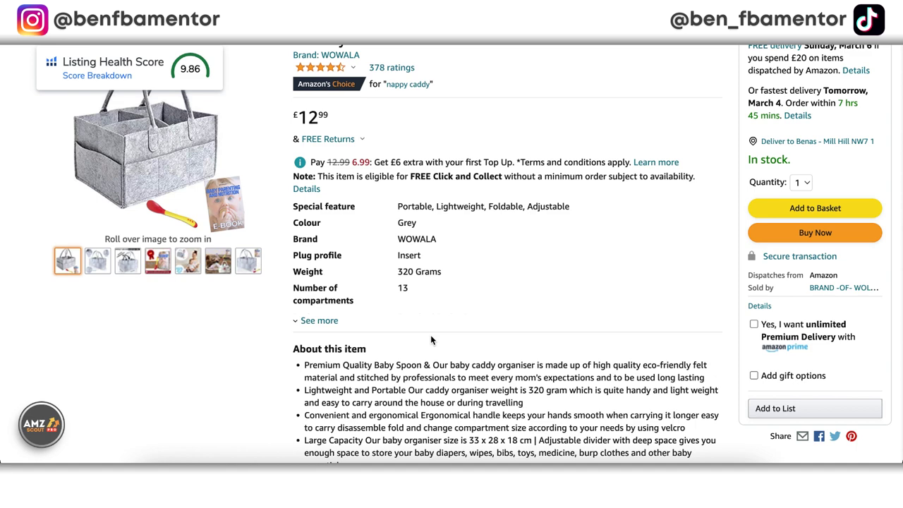
click(158, 261)
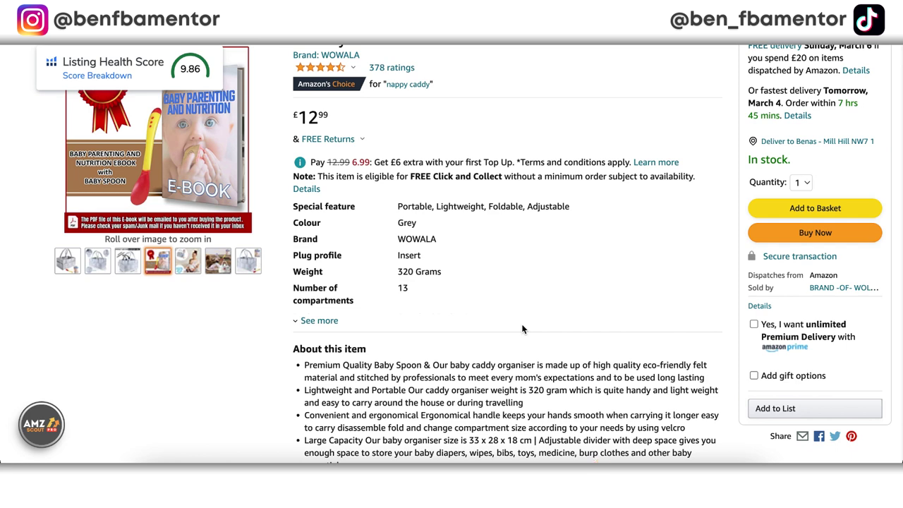
- Inspect the rest of the WOWALA listing, covering the price and rank chart, product information, description graphics and customer ratings
scroll(635, 226, down, 5)
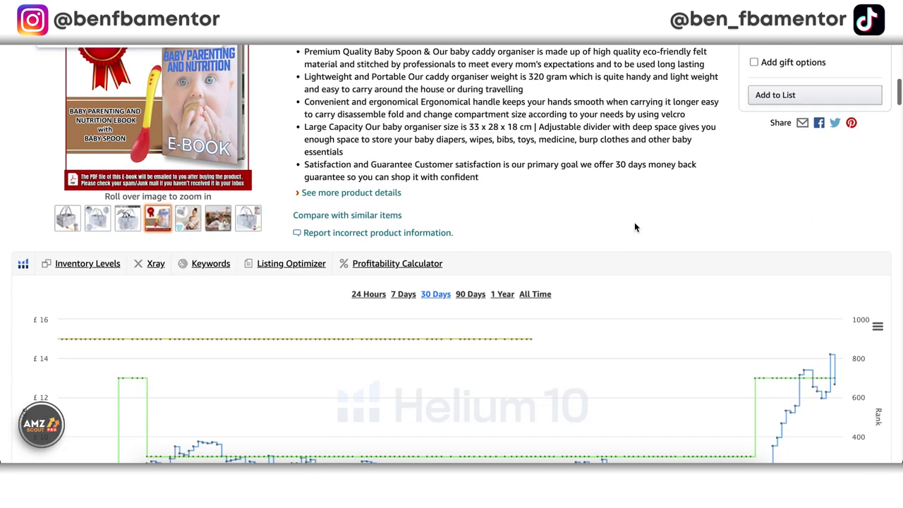
scroll(634, 227, down, 7)
scroll(614, 211, down, 9)
scroll(605, 235, down, 9)
scroll(603, 234, down, 6)
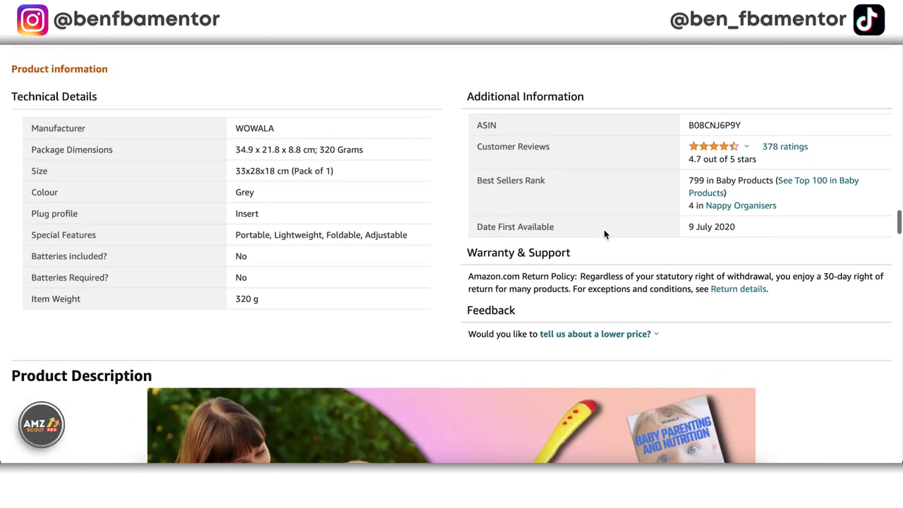
scroll(594, 176, down, 5)
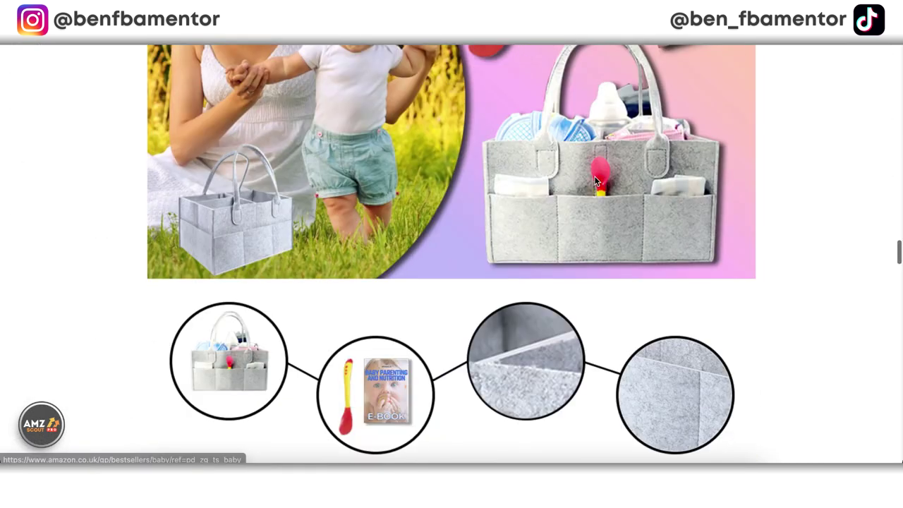
scroll(594, 176, down, 9)
scroll(423, 261, down, 1)
scroll(408, 277, down, 12)
scroll(407, 276, down, 4)
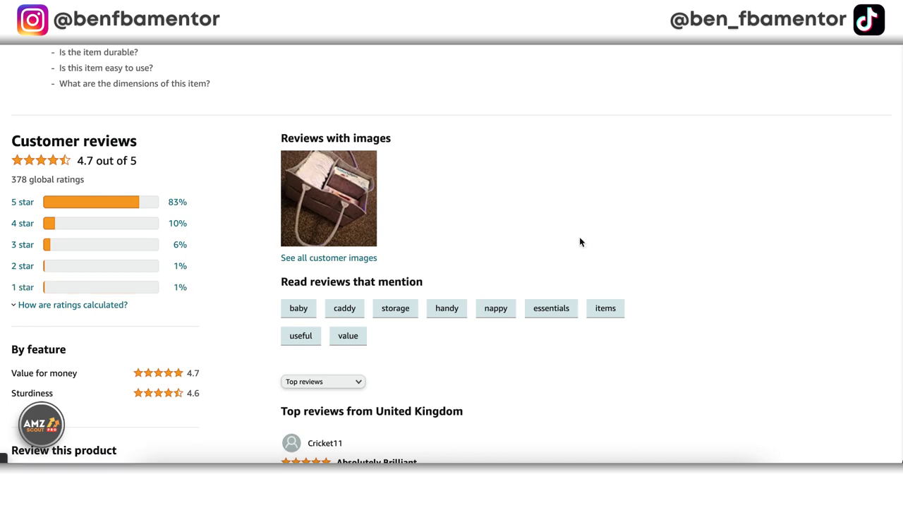
- Open the WOWALA caddy's one-star reviews and read the complaints alongside the top positive and critical reviews
scroll(579, 242, down, 15)
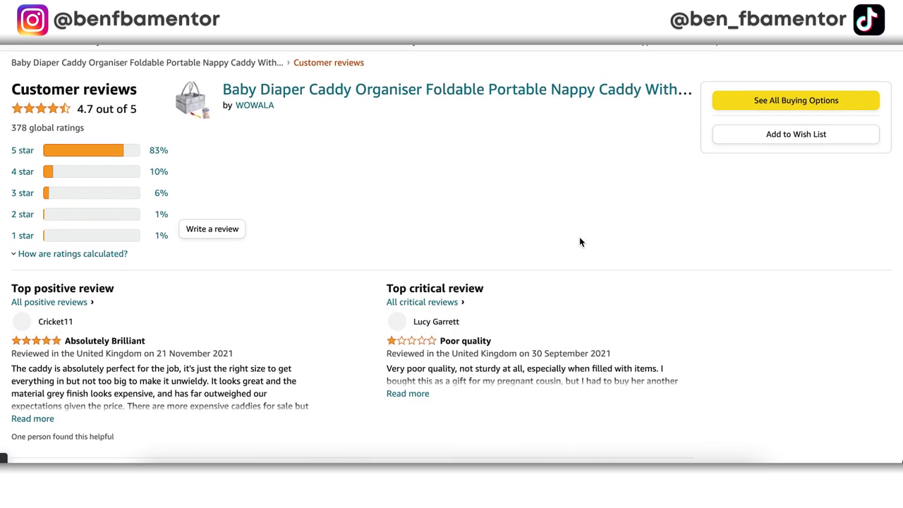
scroll(577, 254, down, 2)
scroll(574, 270, up, 5)
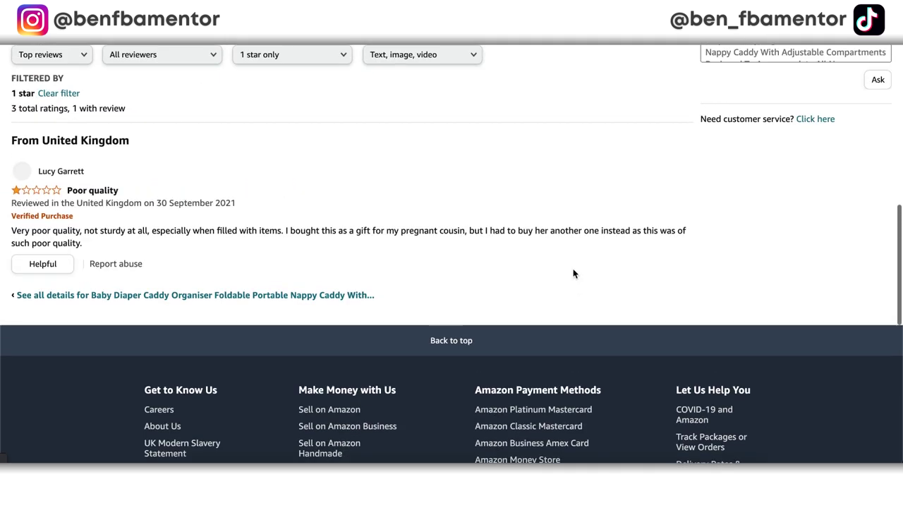
scroll(514, 246, up, 1)
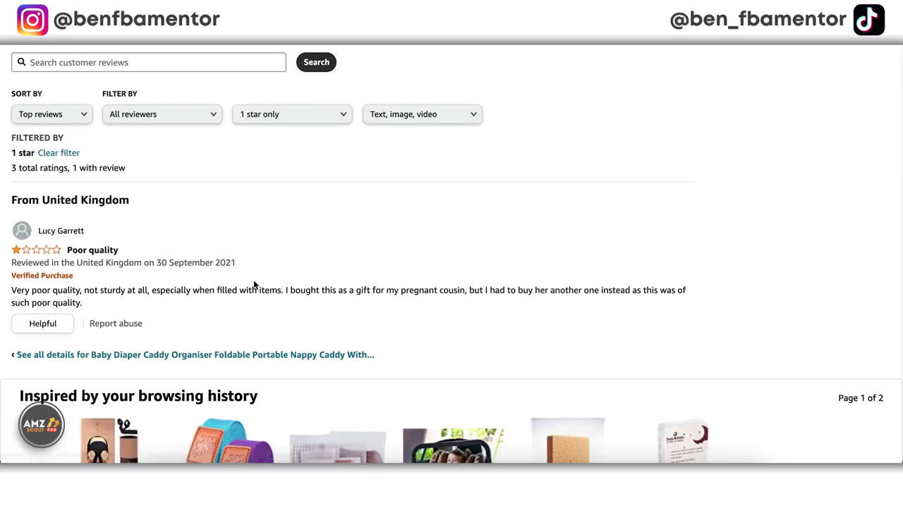
scroll(194, 296, up, 1)
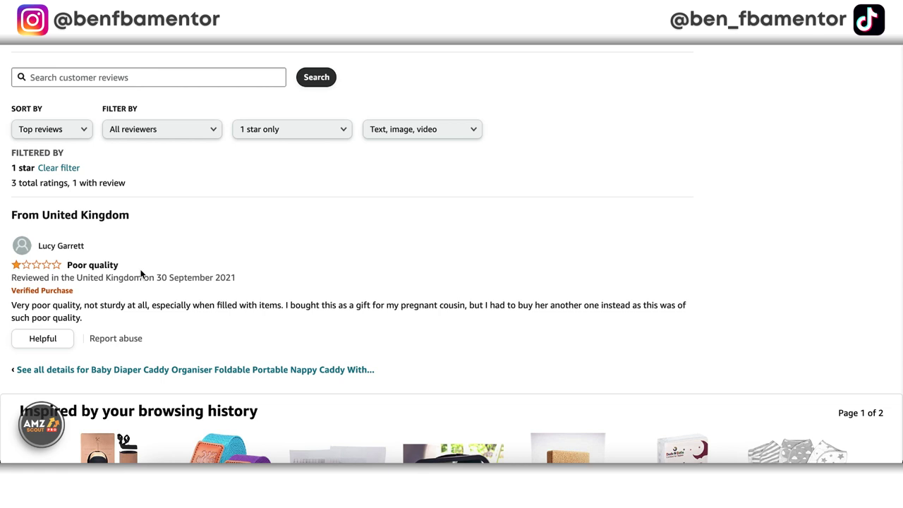
scroll(141, 273, up, 1)
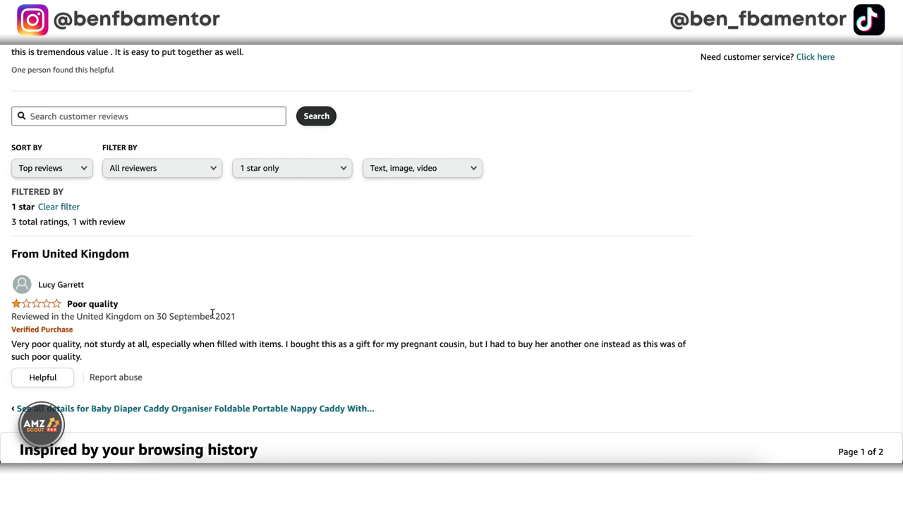
scroll(195, 317, up, 1)
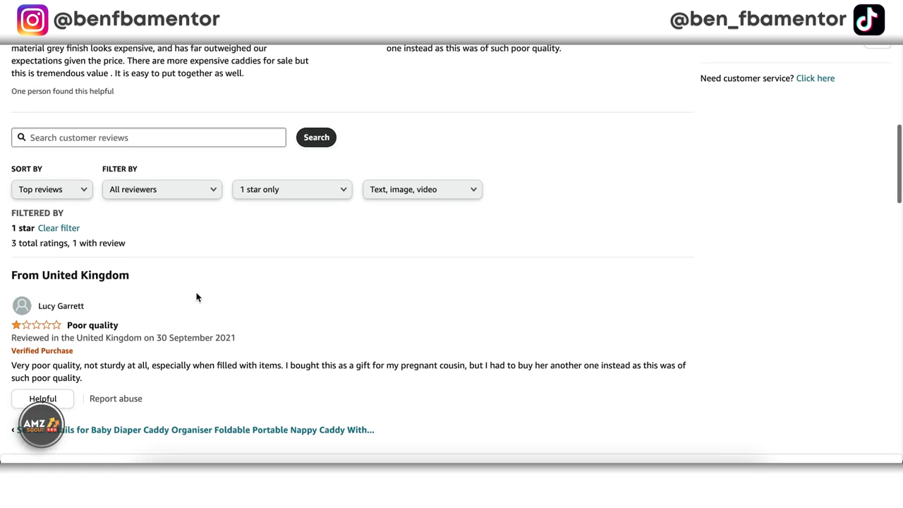
scroll(192, 292, down, 1)
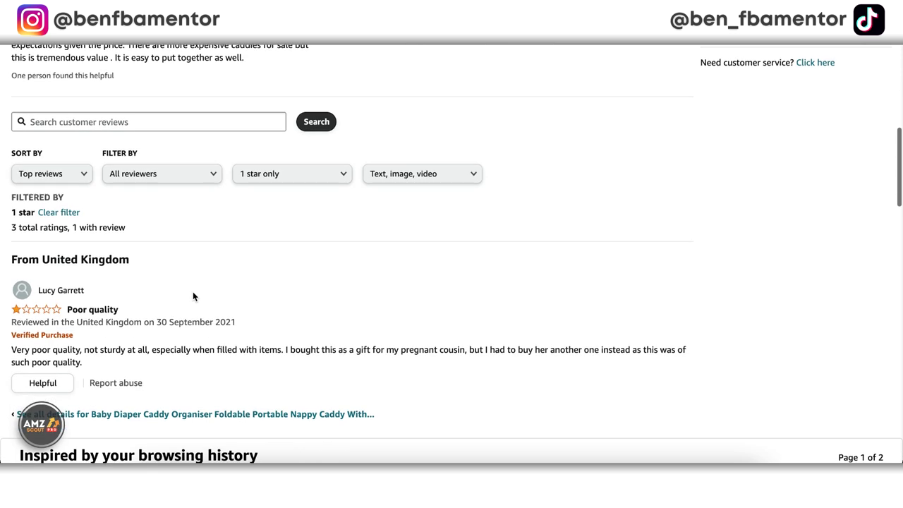
scroll(187, 270, up, 2)
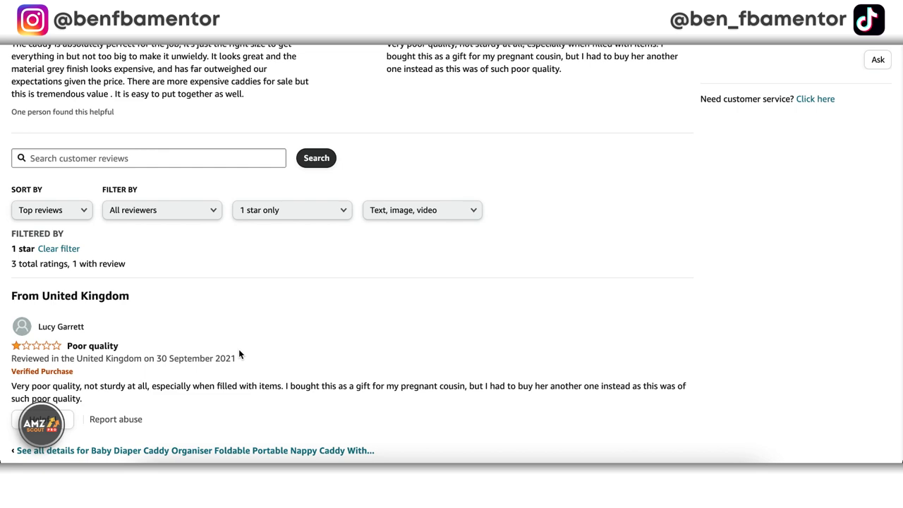
scroll(255, 335, up, 1)
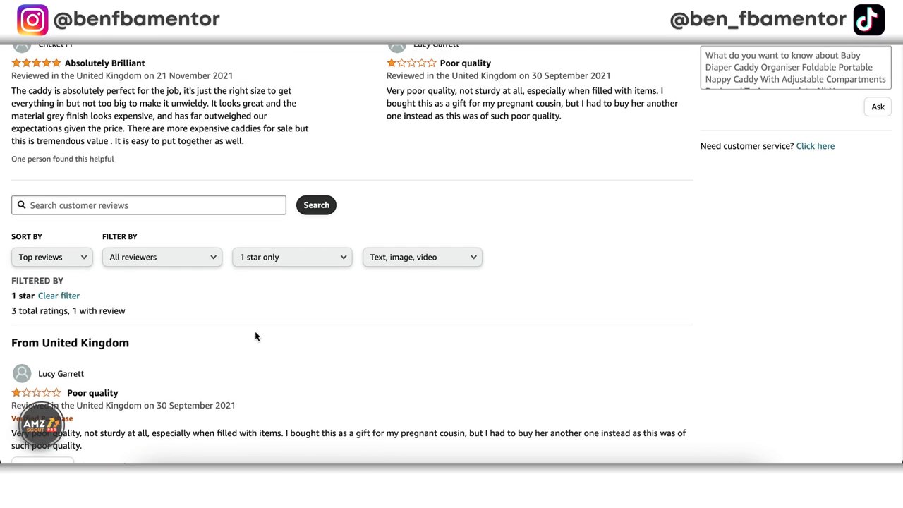
scroll(256, 336, up, 2)
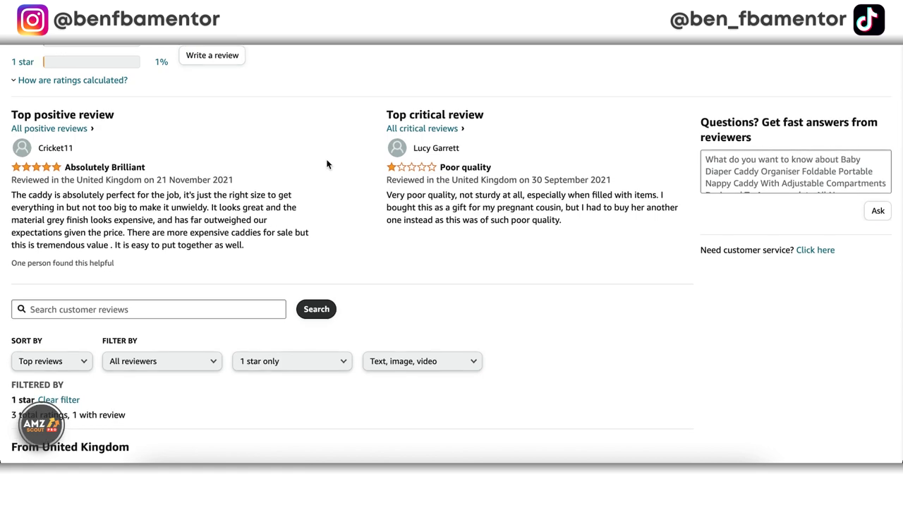
scroll(327, 164, up, 2)
scroll(300, 111, up, 1)
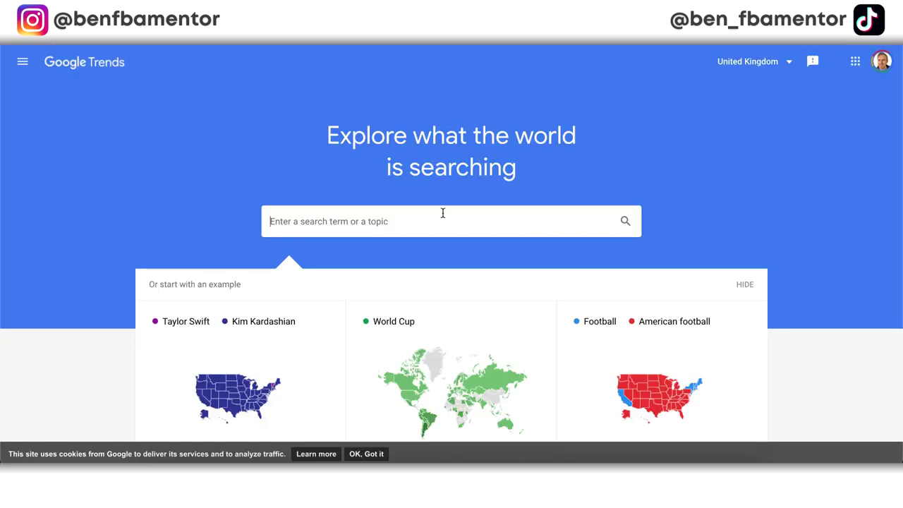
- Switch to Google Trends and look up United Kingdom interest for the search term "nappy cady"
click(443, 213)
text(nappy cady)
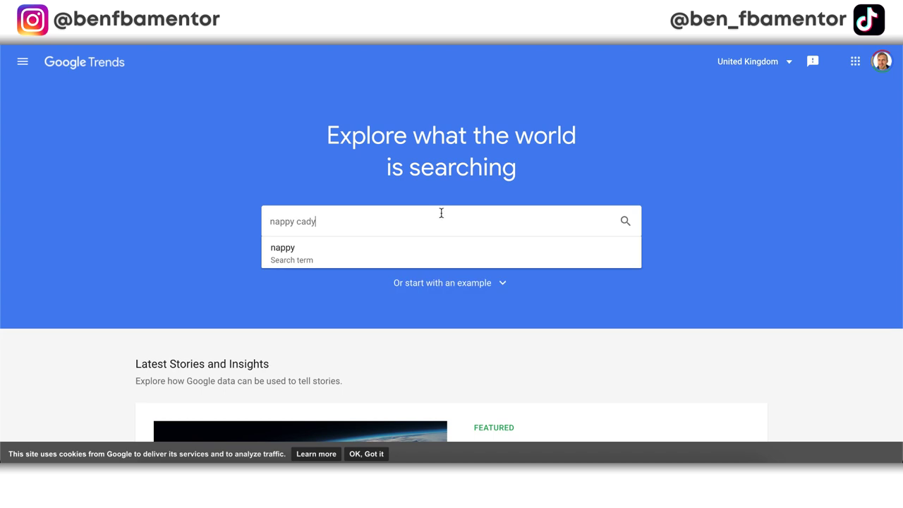
key(Return)
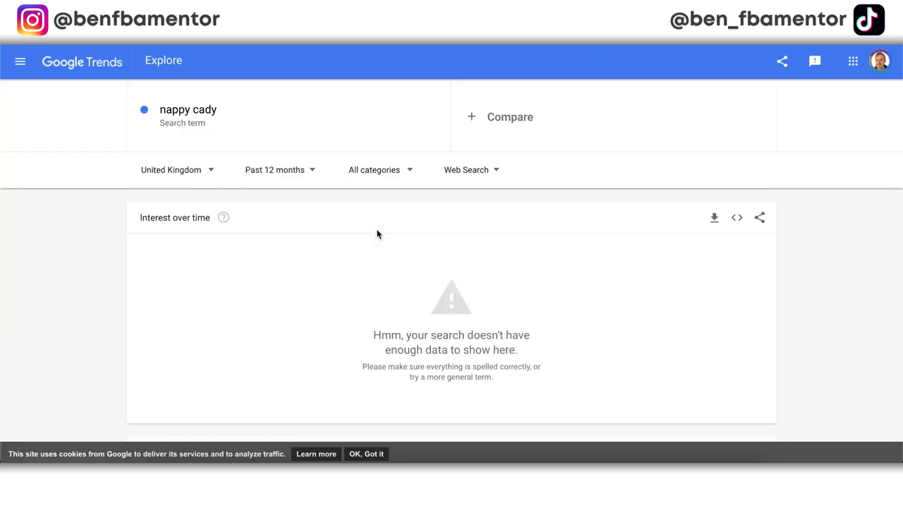
click(211, 176)
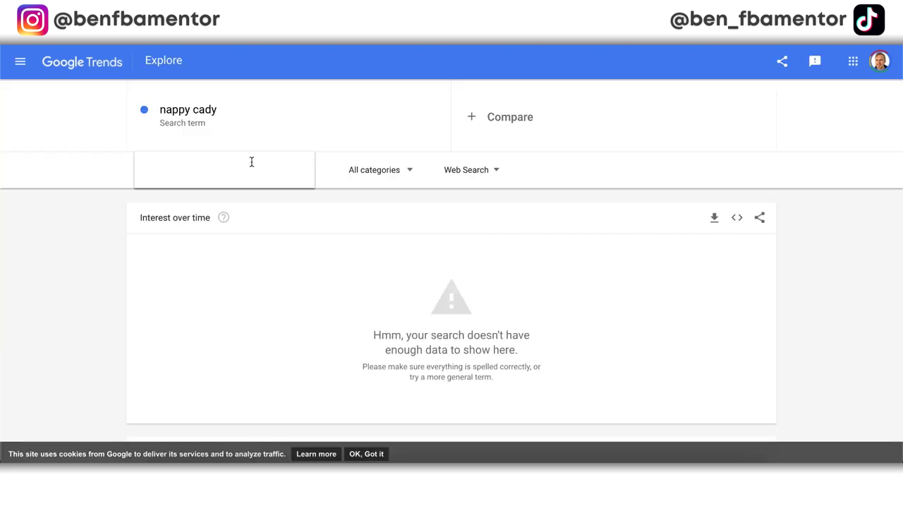
click(345, 194)
- Correct the Google Trends search term to "nappy caddy" and set the time range to Past 5 years
click(215, 110)
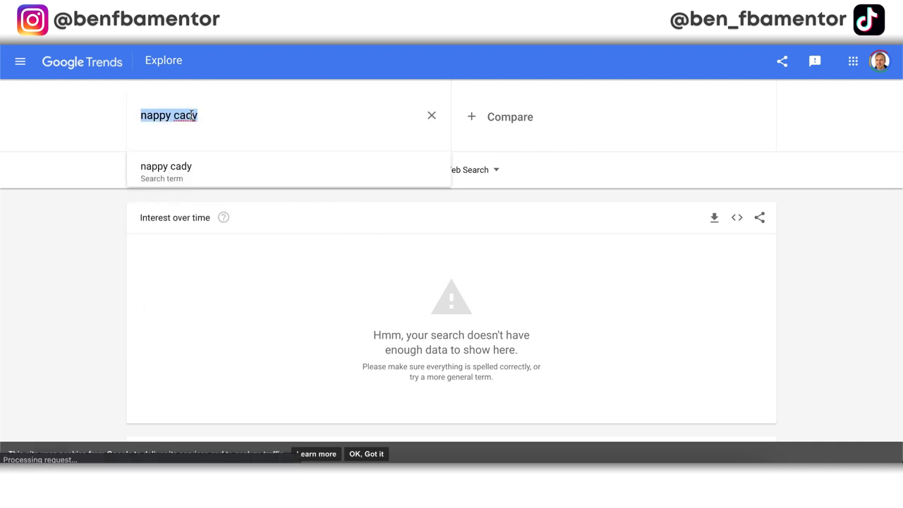
click(209, 116)
text(d)
key(Return)
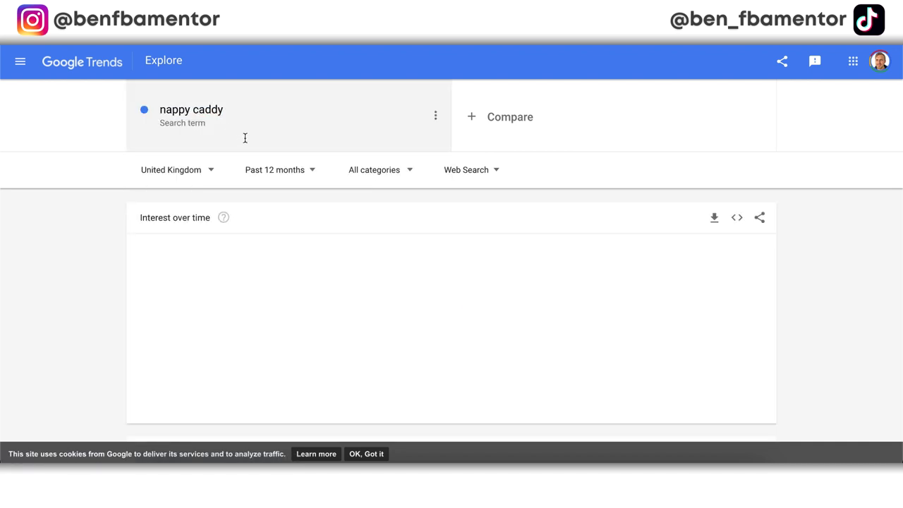
click(272, 172)
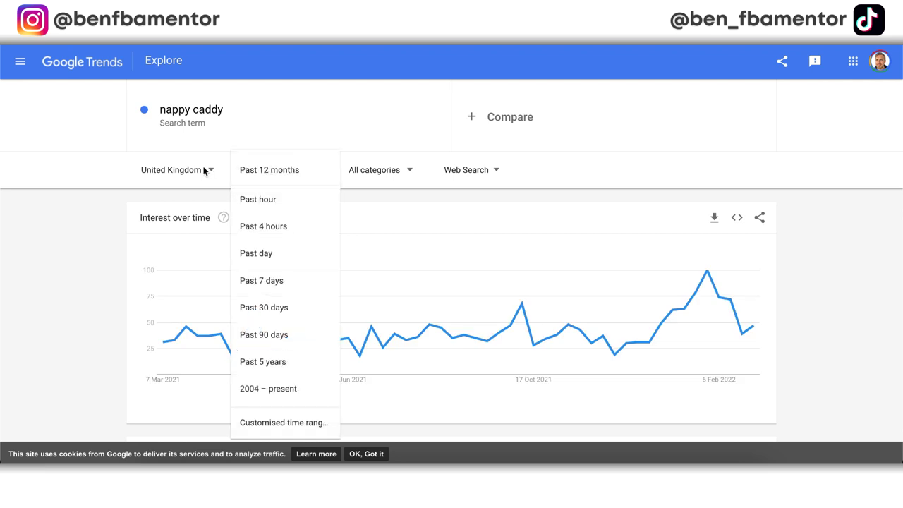
click(262, 361)
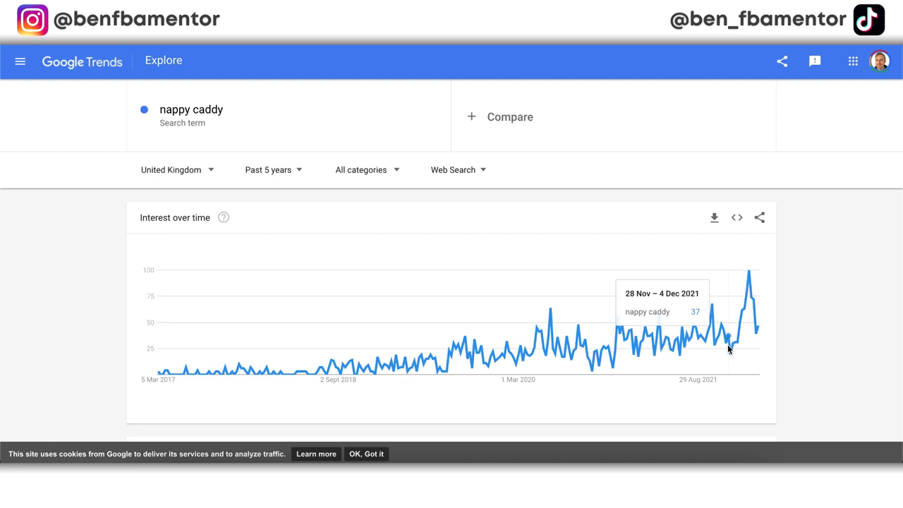
- Replace the Google Trends search term with "sunglasses" to examine its United Kingdom interest over the past 5 years
click(234, 111)
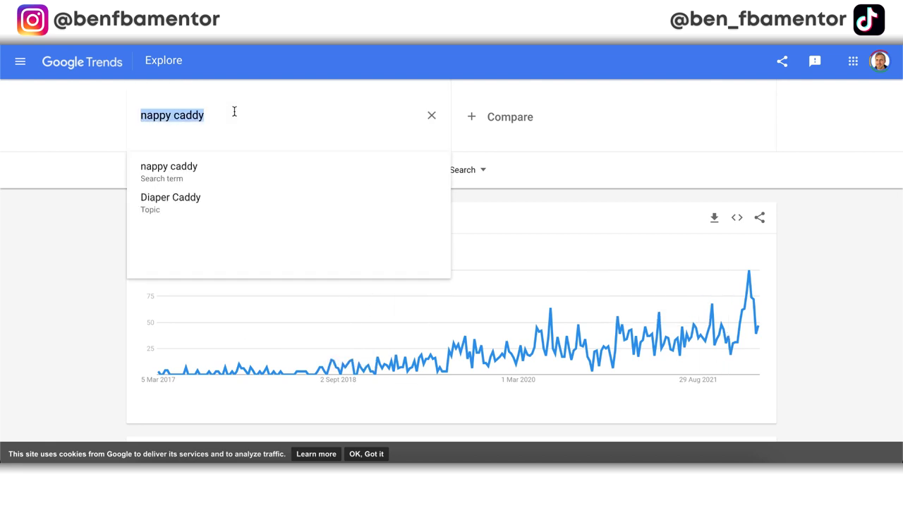
text(sung)
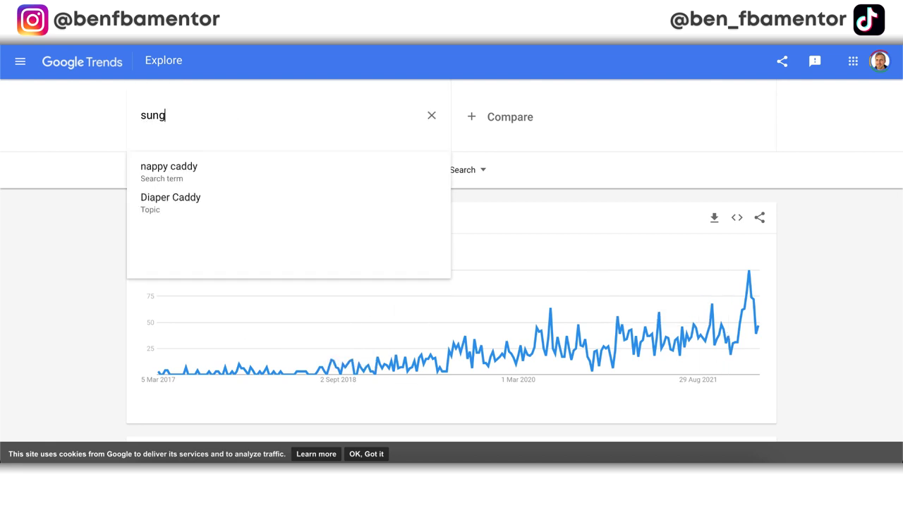
text(lasses)
key(Return)
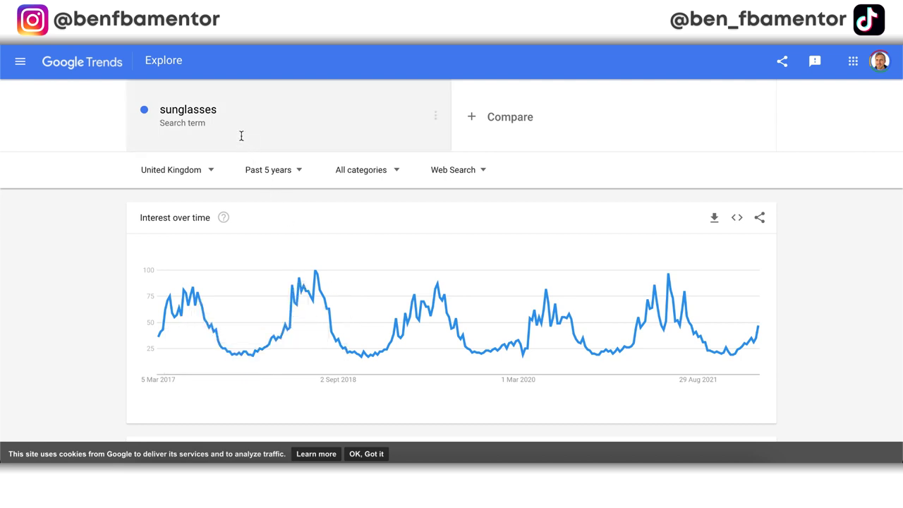
- Look up Google Trends interest for "christmas jumper" in place of the sunglasses search term
click(229, 112)
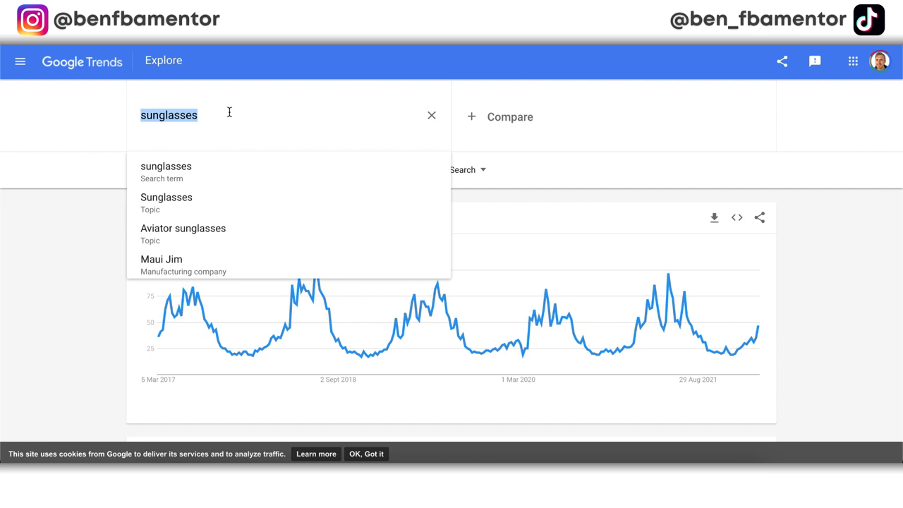
text(christmas)
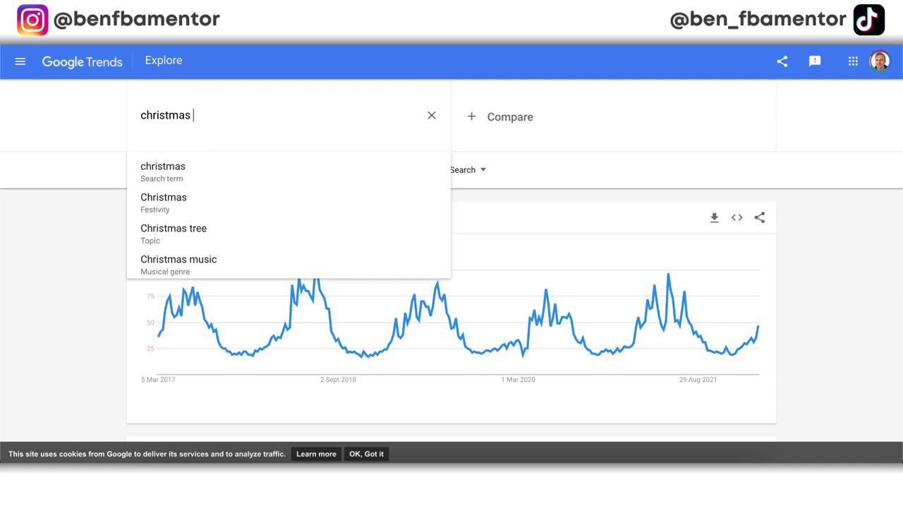
text(jumper)
key(Return)
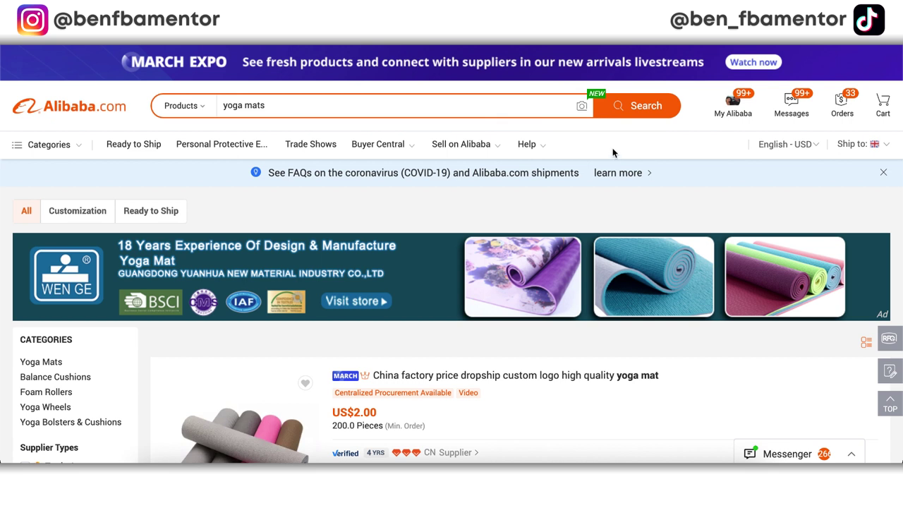
- Switch to the Alibaba search results for yoga mats and look over the first supplier listing
scroll(612, 152, down, 1)
scroll(612, 152, up, 1)
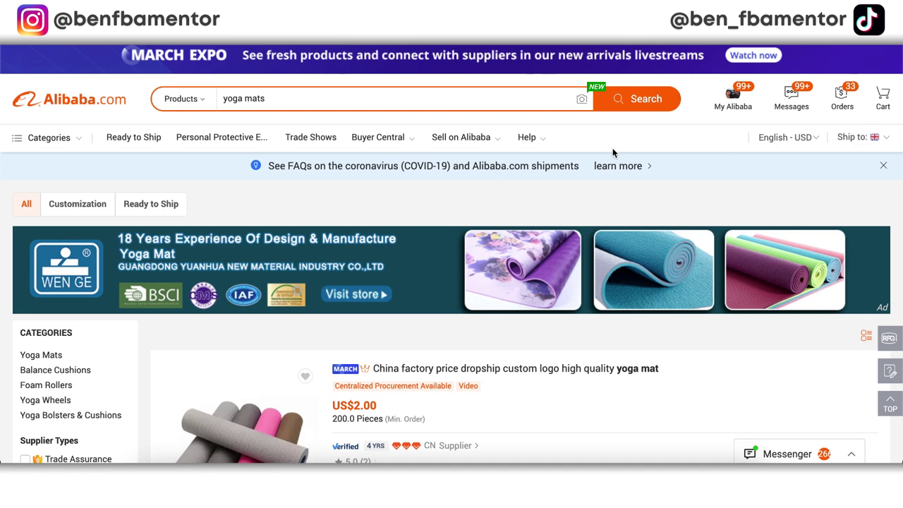
scroll(612, 151, down, 3)
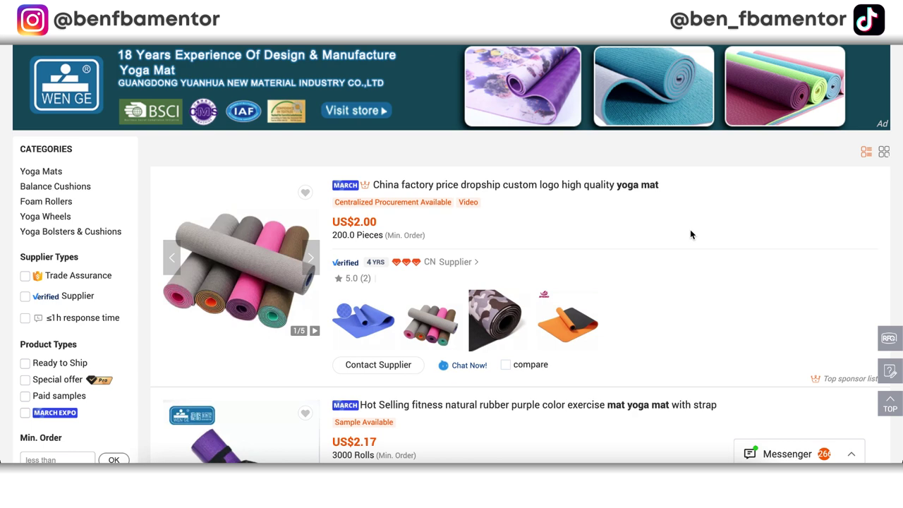
scroll(690, 234, up, 3)
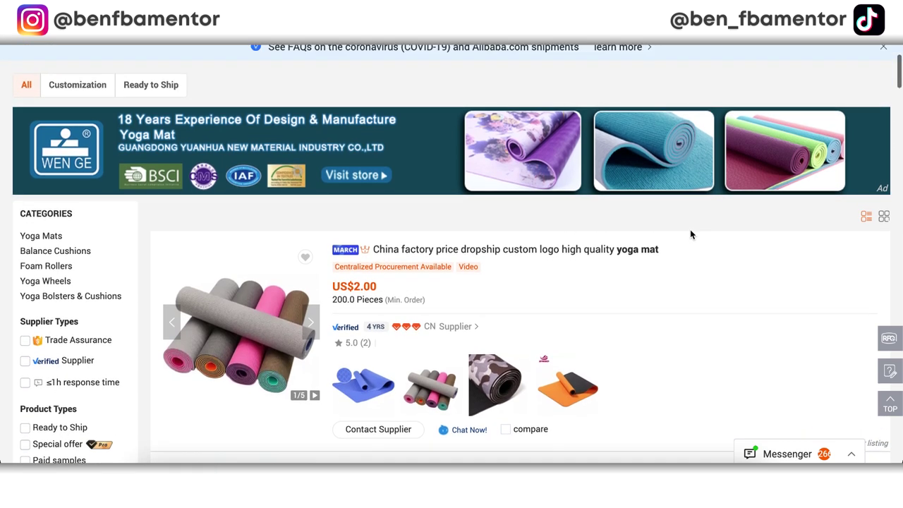
scroll(611, 148, up, 1)
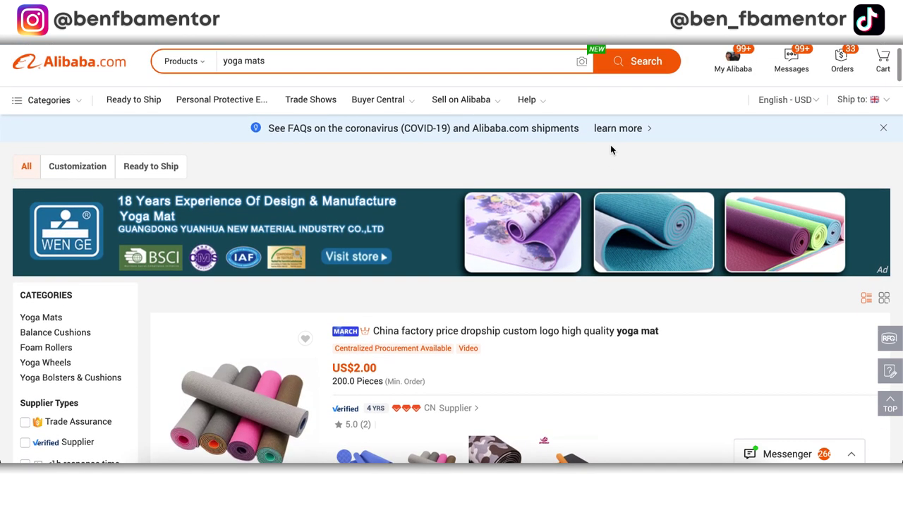
scroll(611, 148, down, 1)
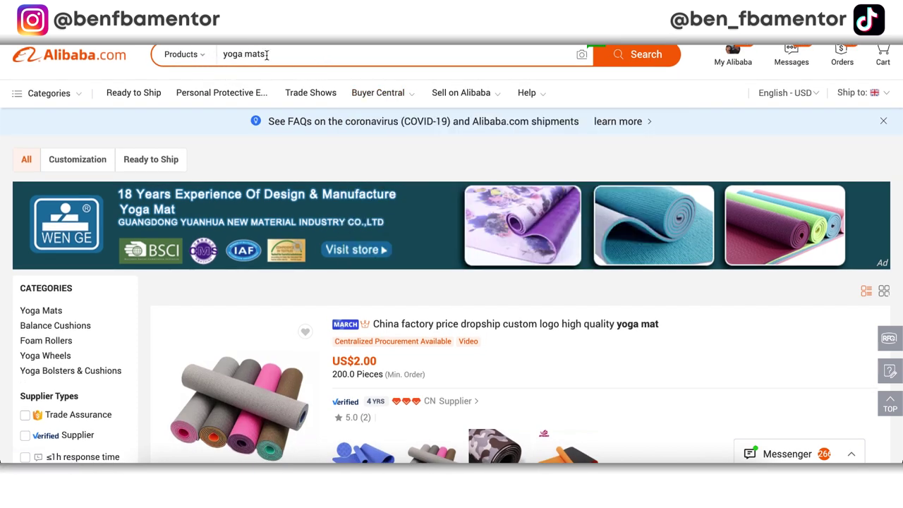
scroll(264, 55, up, 1)
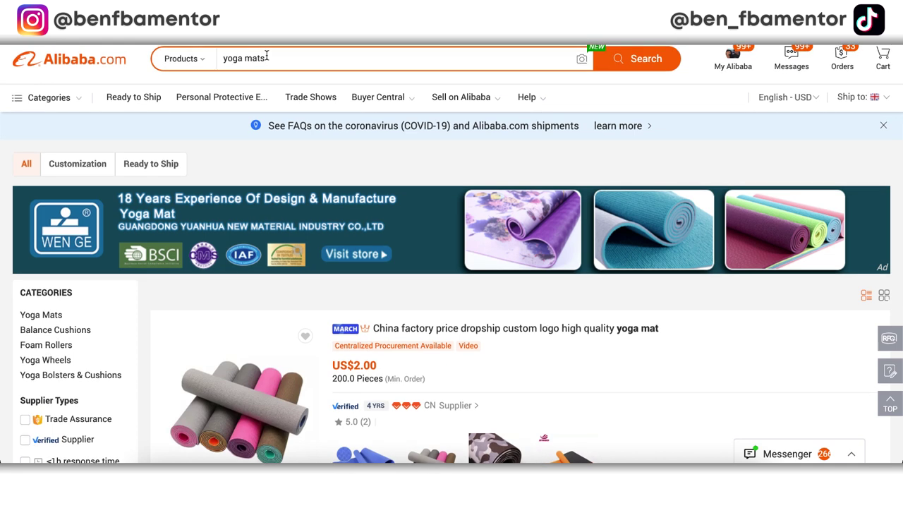
- Filter the yoga mat results by the supplier types Trade Assurance and Verified Supplier
scroll(273, 93, down, 3)
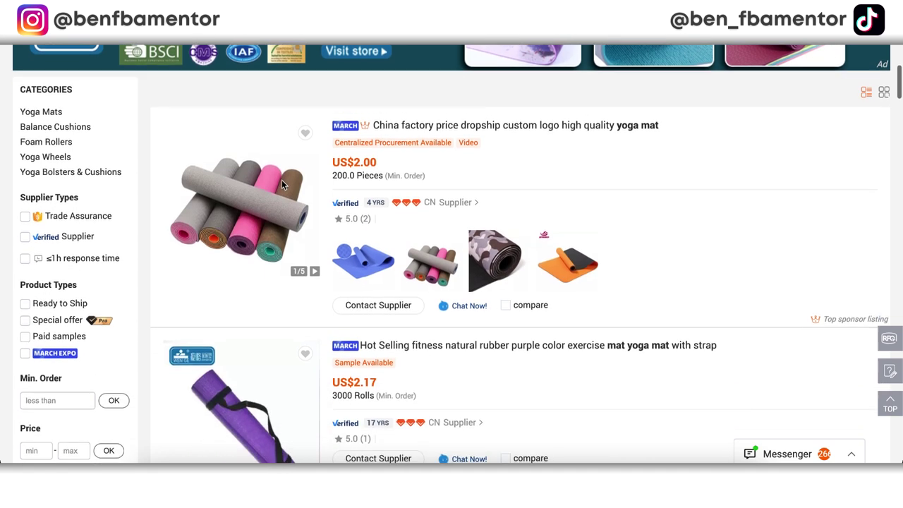
scroll(51, 280, down, 1)
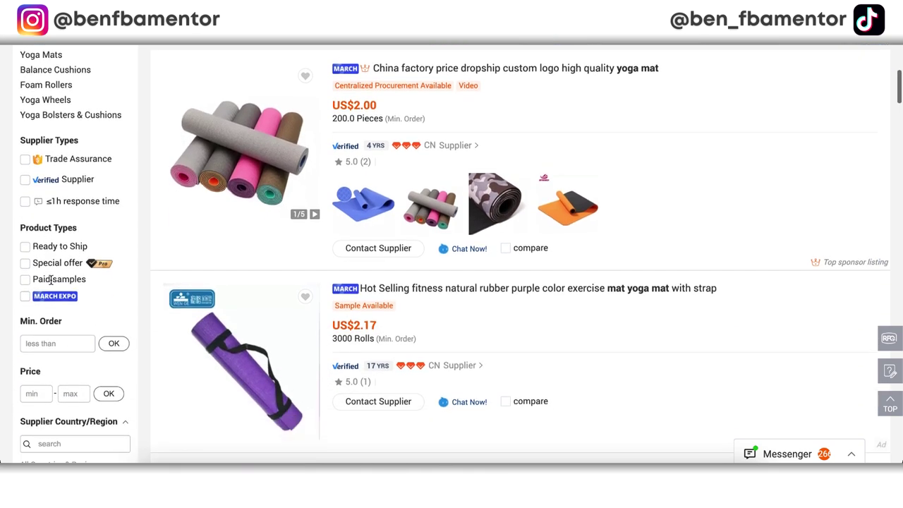
scroll(49, 268, up, 1)
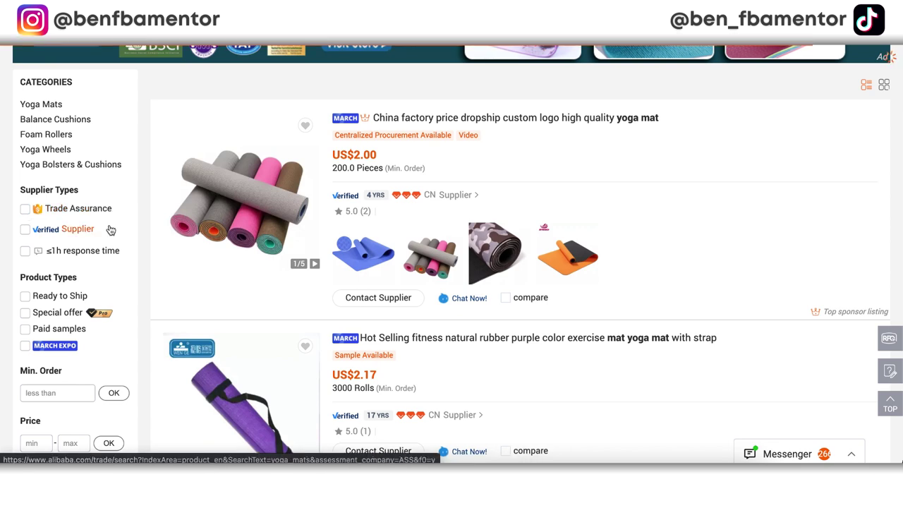
click(86, 211)
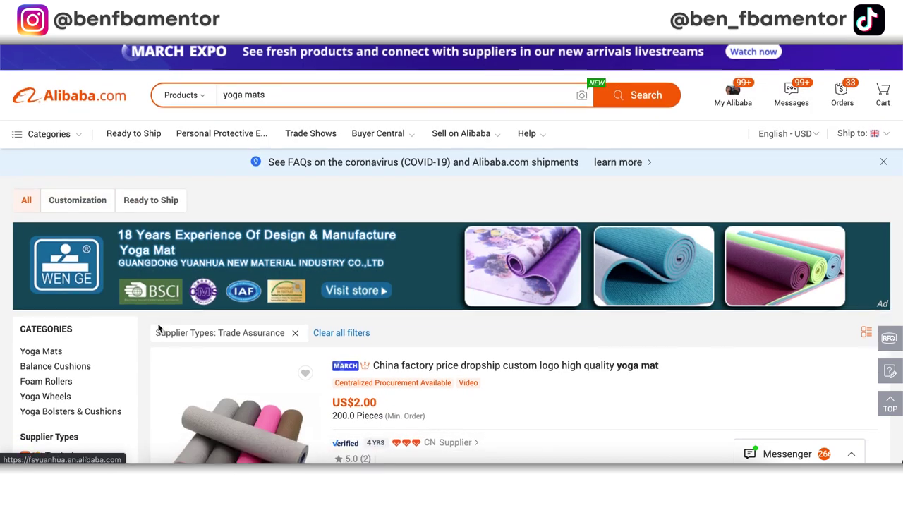
scroll(158, 328, down, 3)
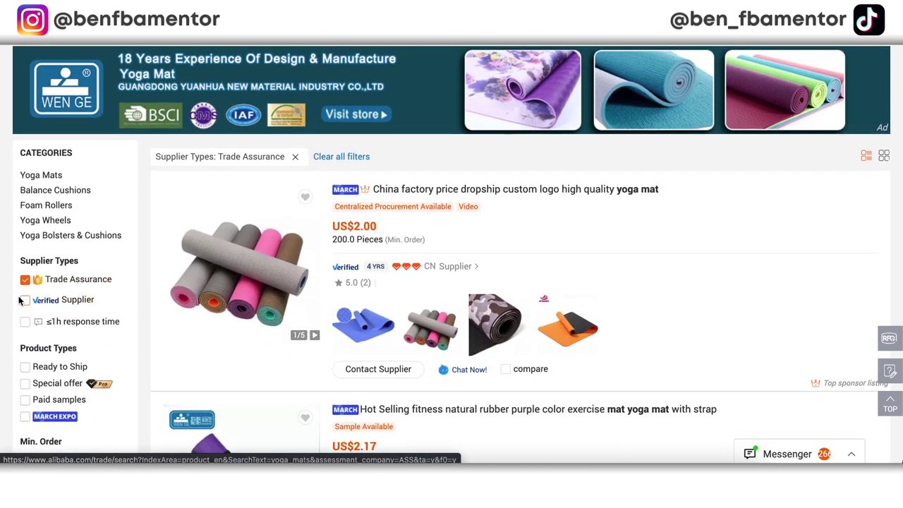
click(45, 303)
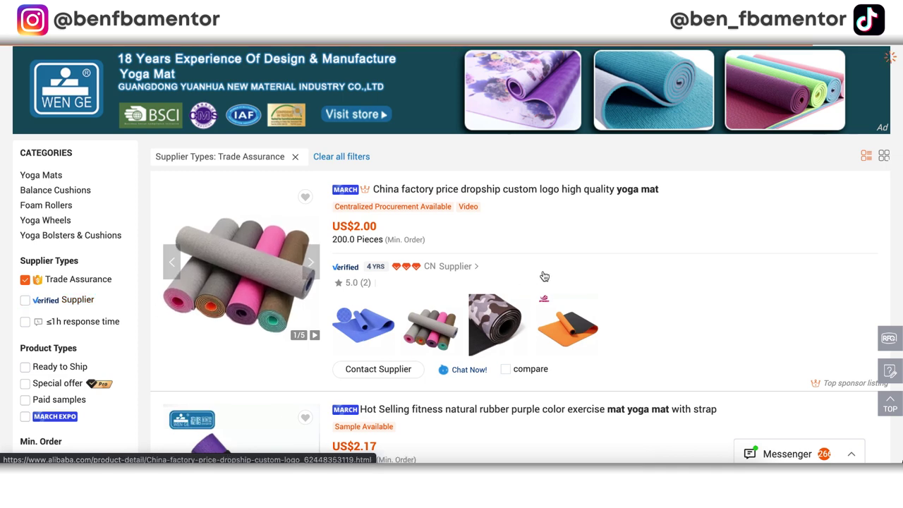
- Browse the filtered yoga mat listings, examining prices, minimum order quantities, supplier years and ratings
scroll(544, 276, down, 5)
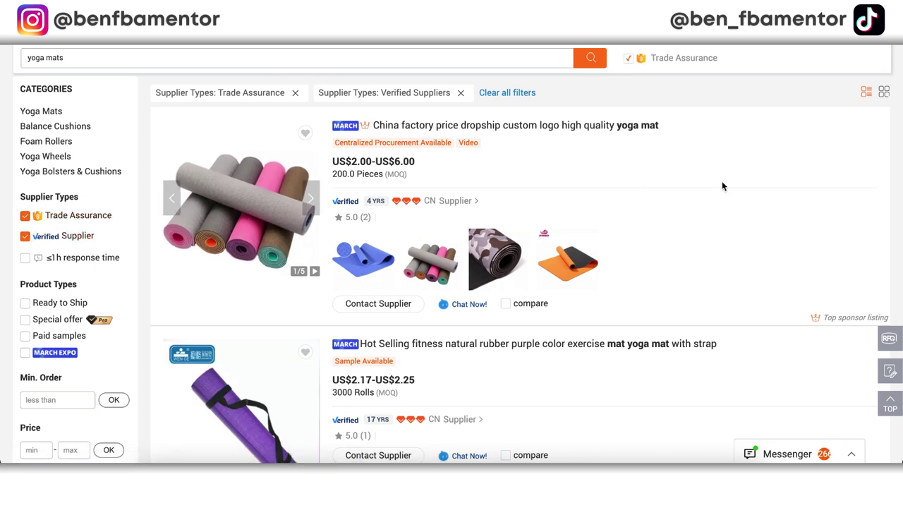
scroll(721, 186, up, 1)
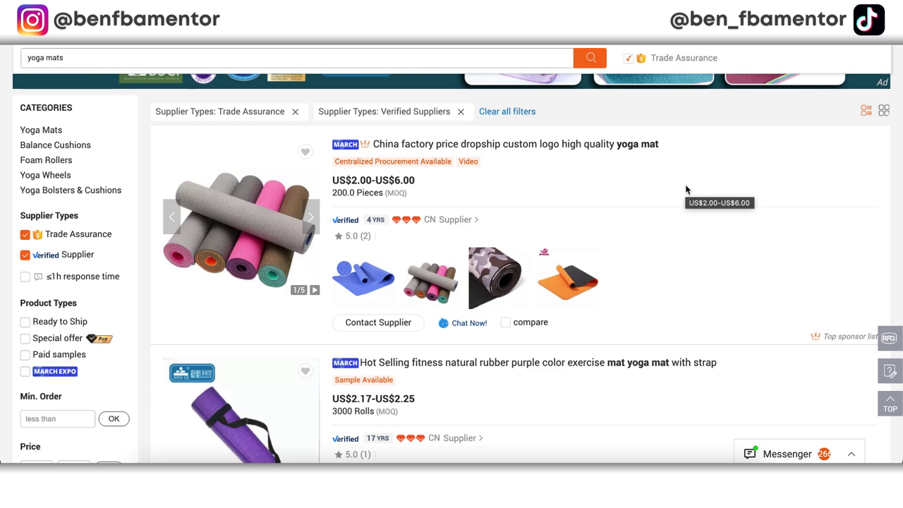
scroll(713, 182, down, 1)
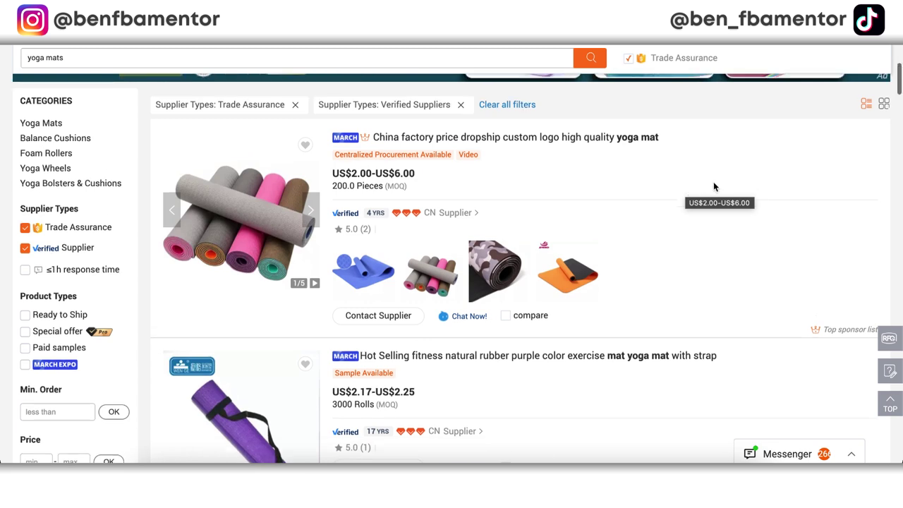
scroll(685, 169, down, 1)
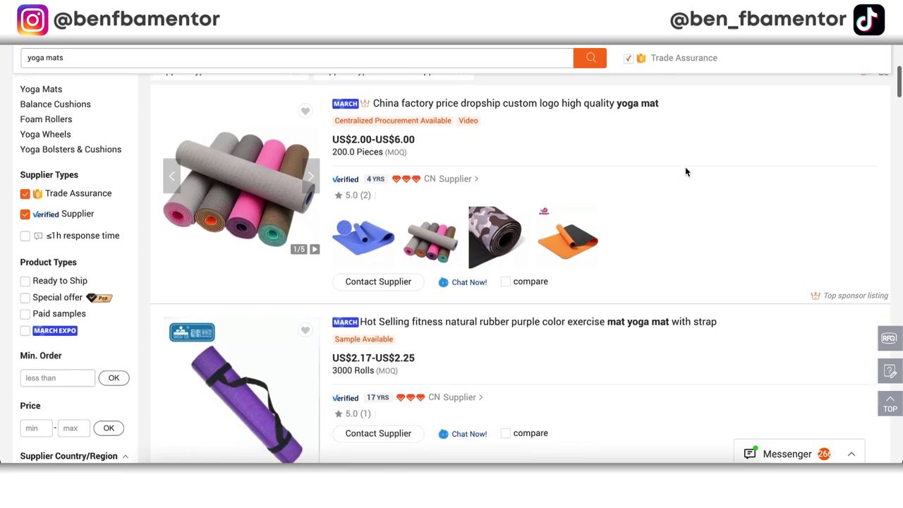
scroll(685, 171, down, 6)
scroll(614, 306, down, 2)
scroll(613, 307, down, 5)
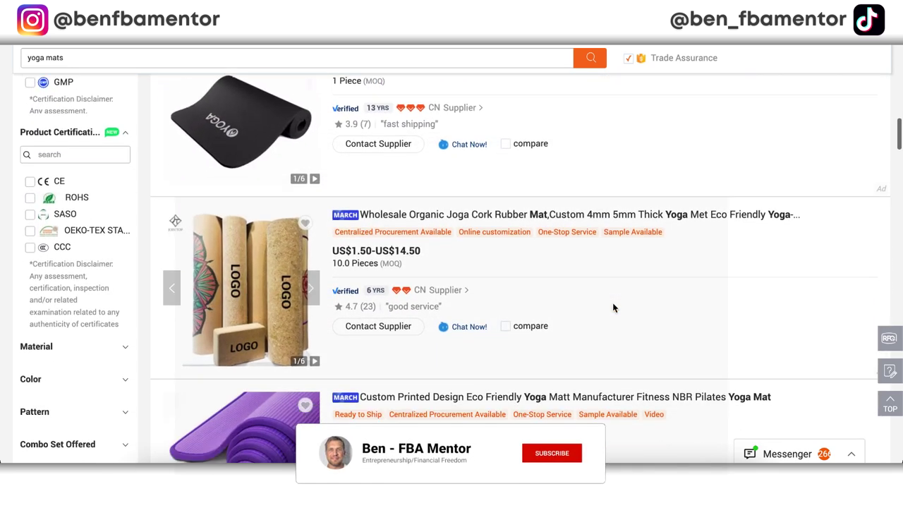
scroll(613, 308, down, 2)
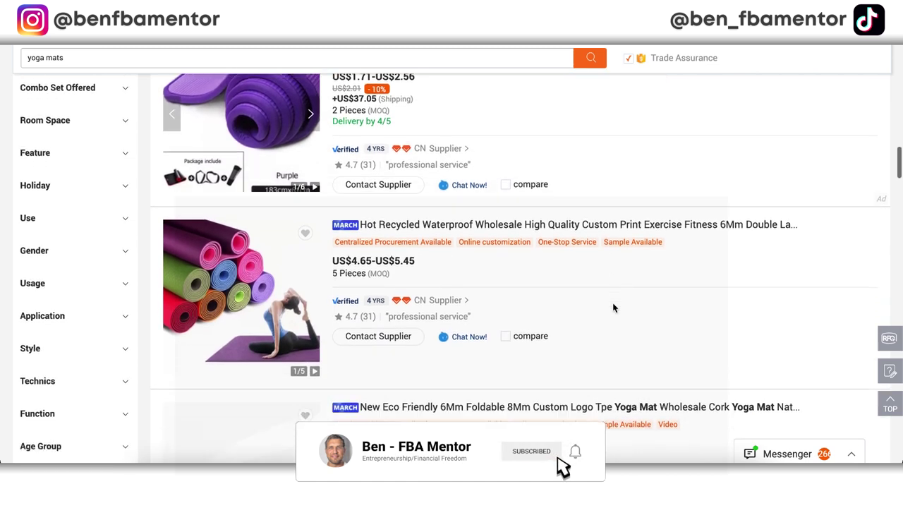
scroll(613, 307, down, 3)
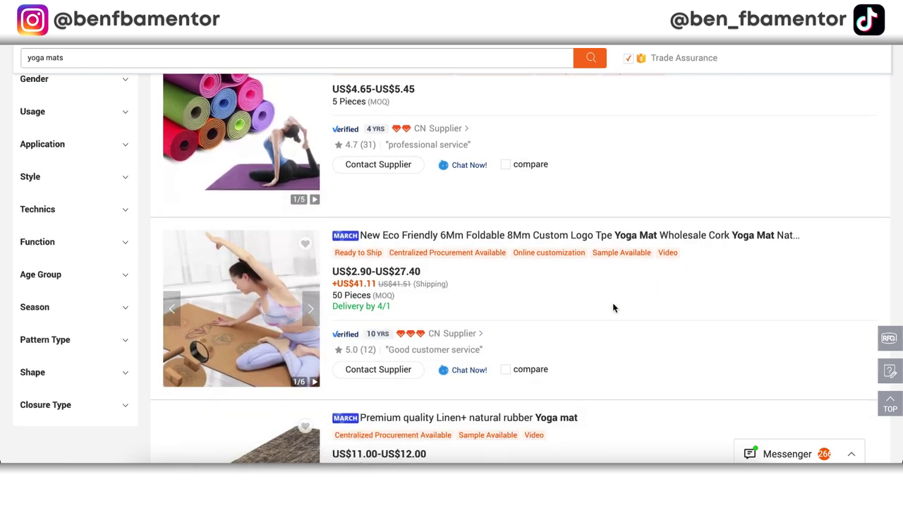
scroll(613, 307, up, 5)
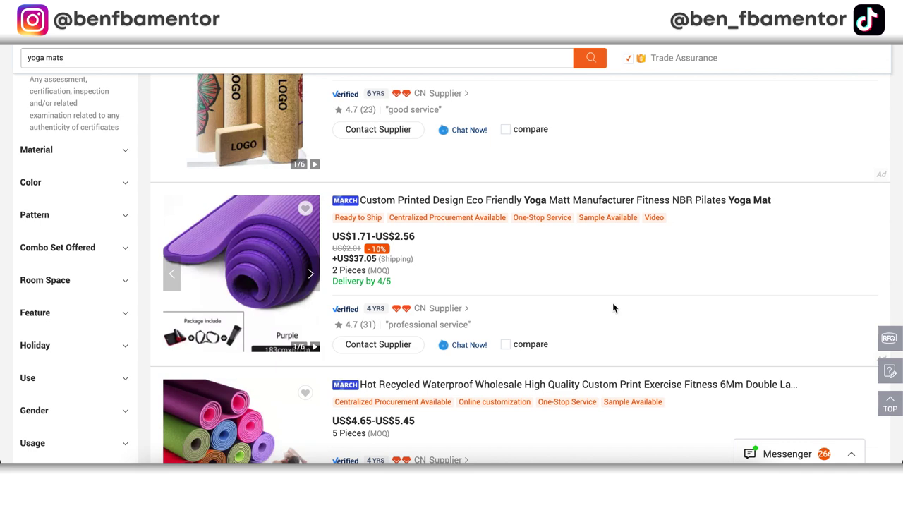
scroll(613, 308, up, 4)
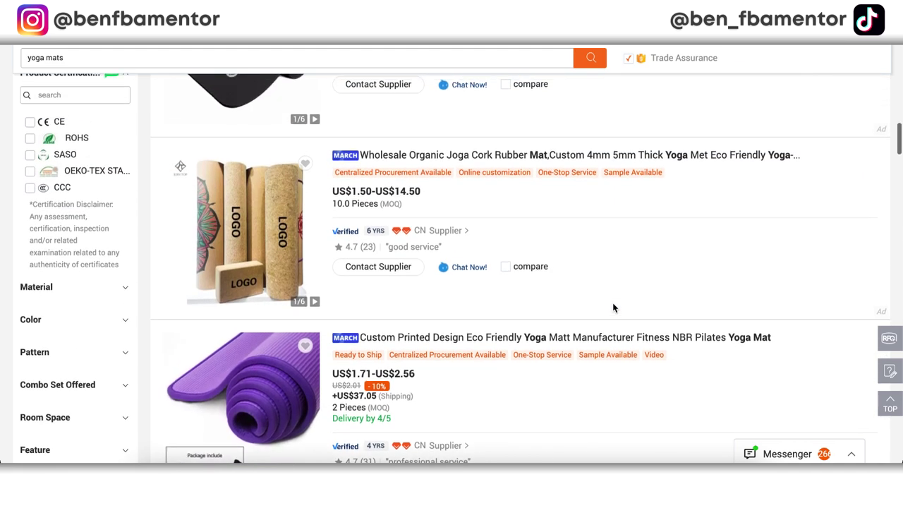
scroll(613, 307, up, 4)
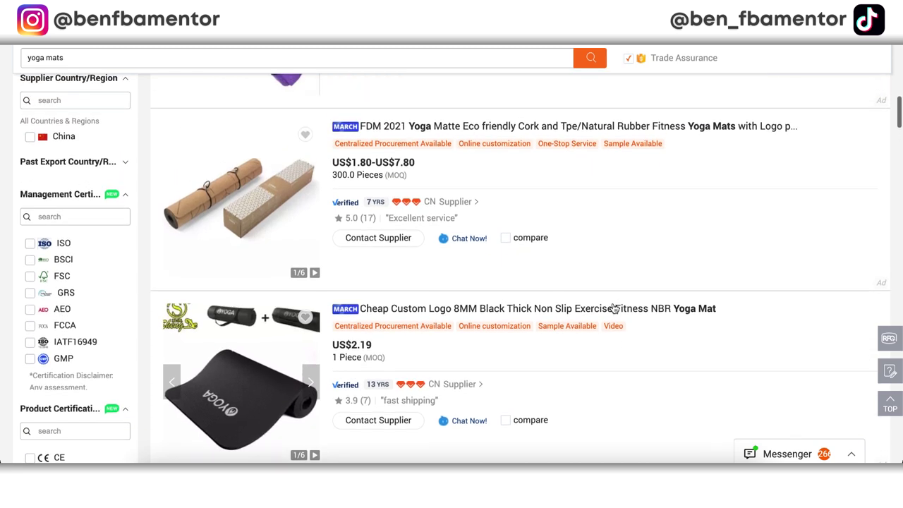
scroll(614, 308, up, 4)
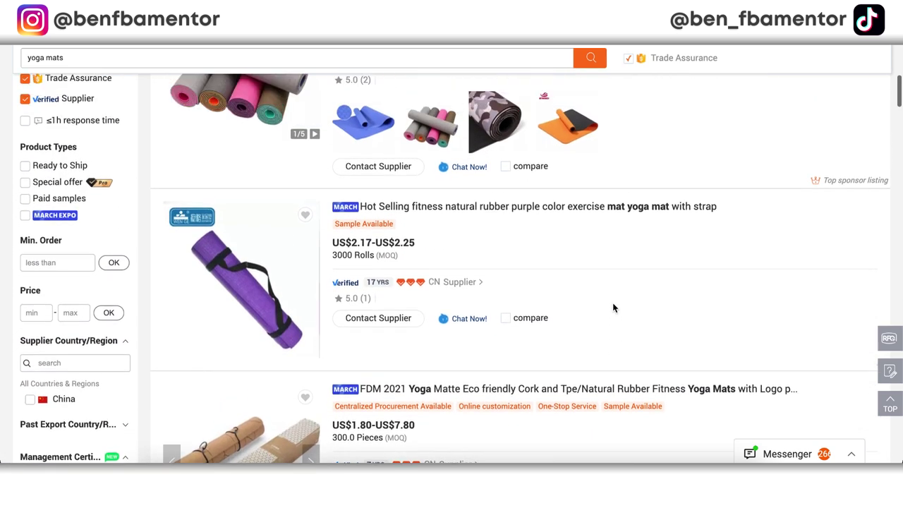
scroll(613, 308, up, 2)
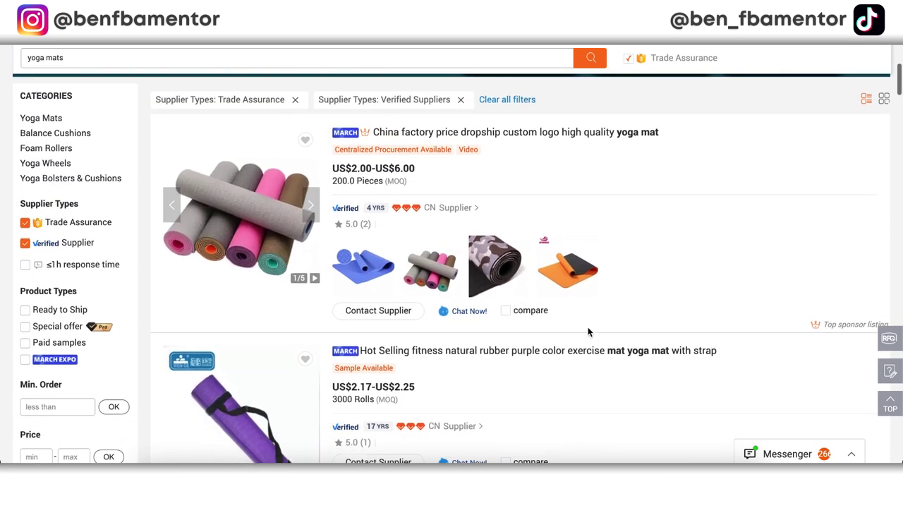
- Add the "China factory price", "Hot Selling fitness" and "FDM 2021" yoga mat listings to the supplier comparison
click(506, 311)
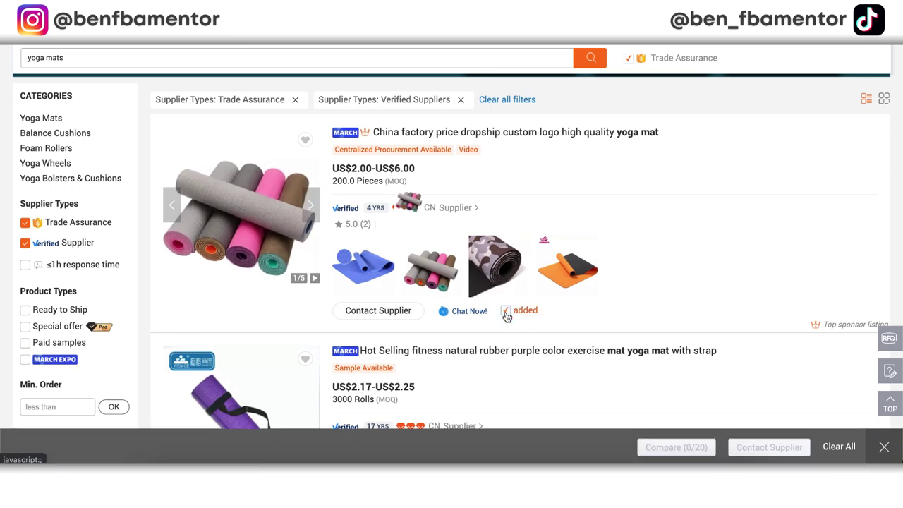
scroll(509, 338, down, 2)
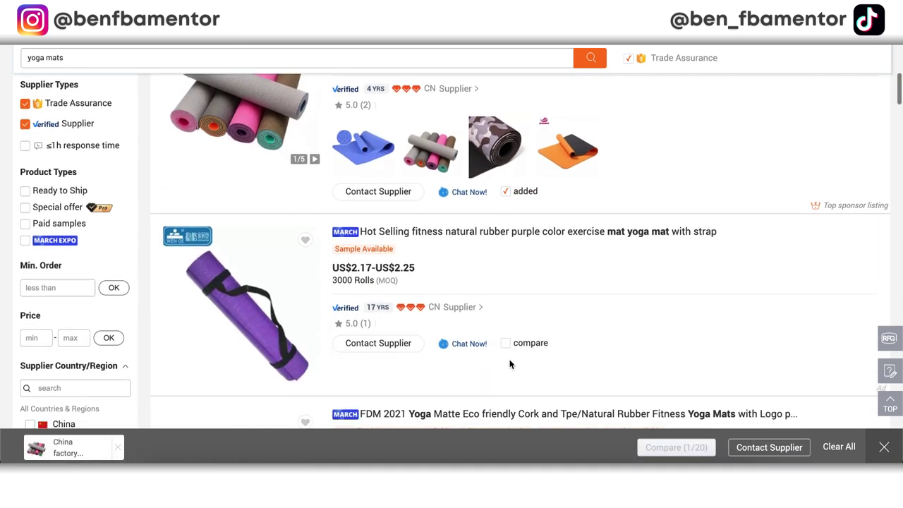
scroll(323, 208, up, 1)
scroll(486, 289, down, 2)
click(505, 291)
scroll(504, 317, down, 3)
scroll(503, 322, down, 2)
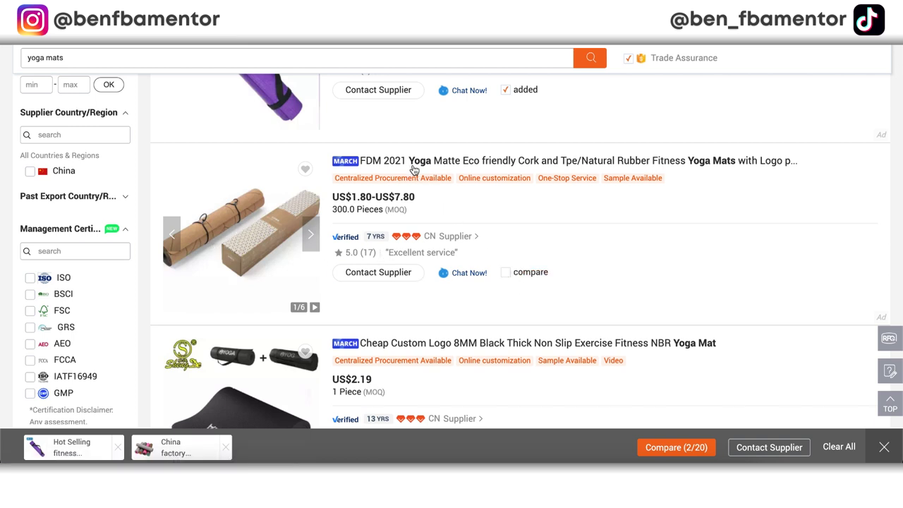
click(508, 279)
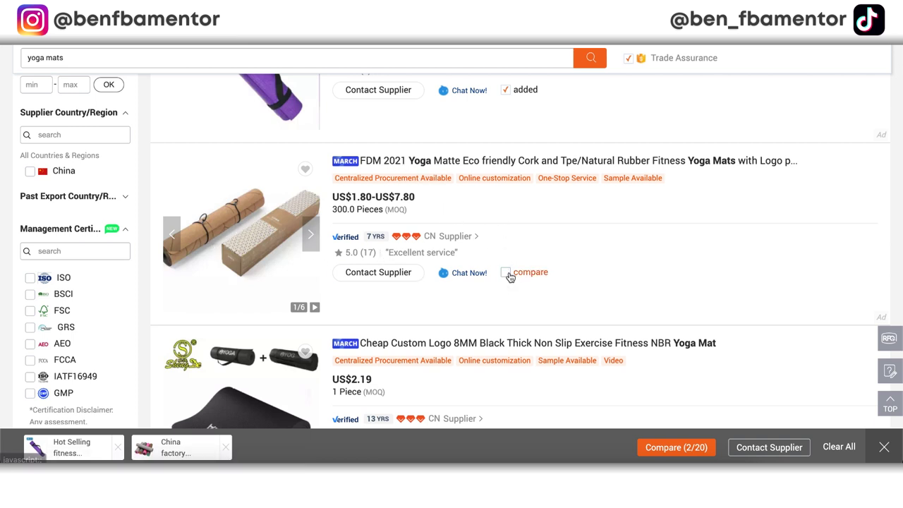
- Add the "Custom Printed Design", "New Eco Friendly 6Mm Foldable" and "Premium quality Linen+ natural rubber" listings to the supplier comparison
scroll(510, 280, down, 5)
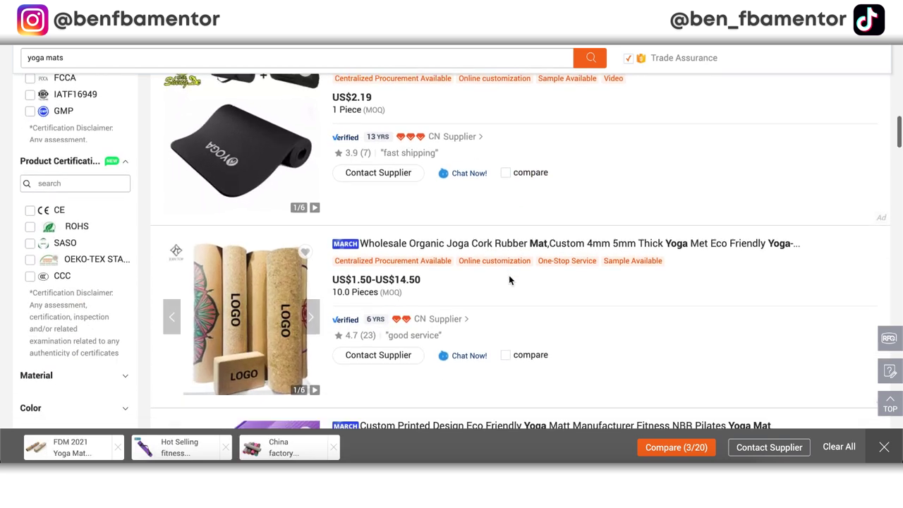
scroll(509, 280, down, 3)
click(507, 259)
scroll(508, 262, down, 3)
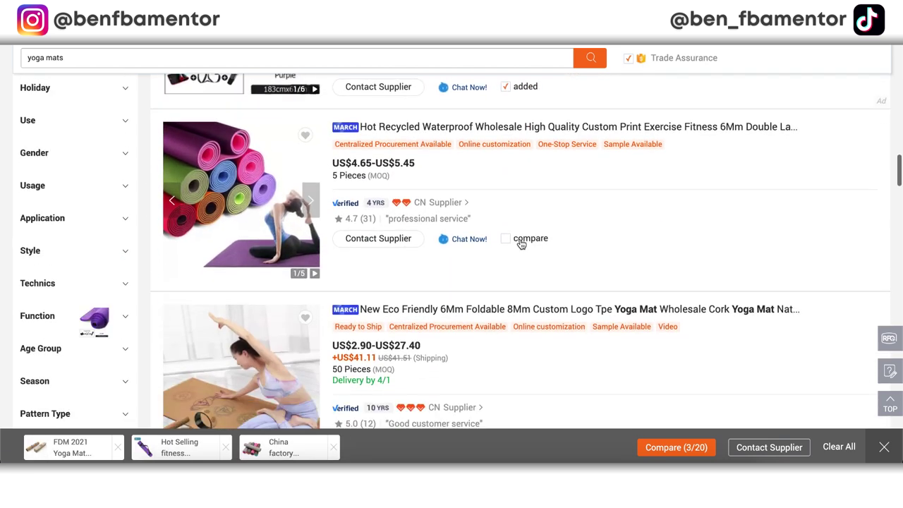
scroll(521, 244, down, 2)
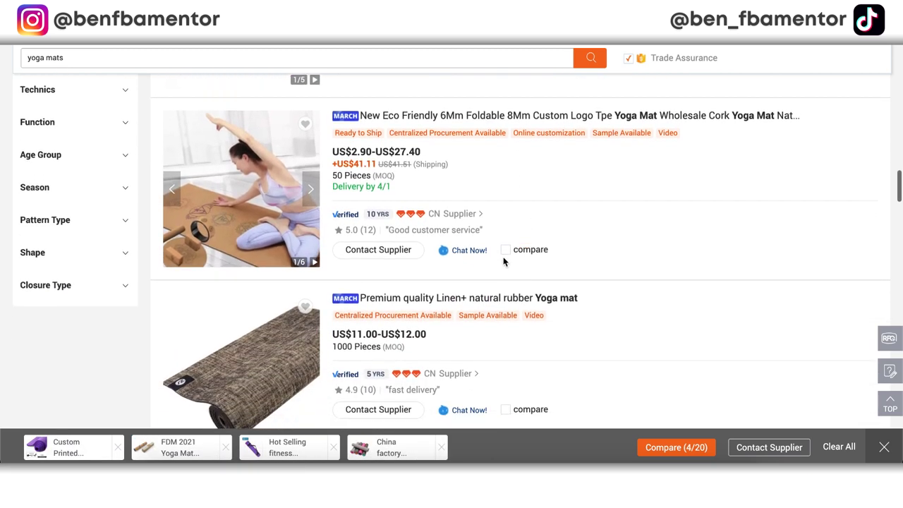
click(505, 251)
scroll(498, 300, down, 2)
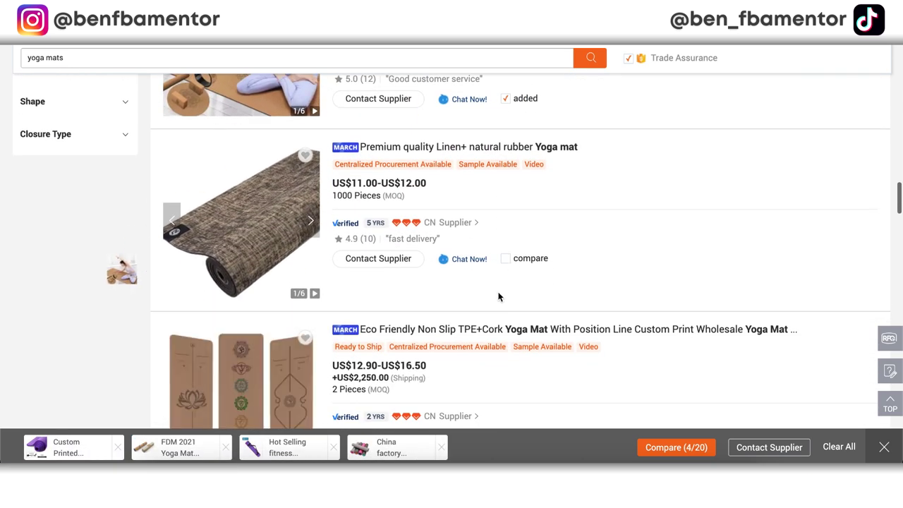
click(504, 260)
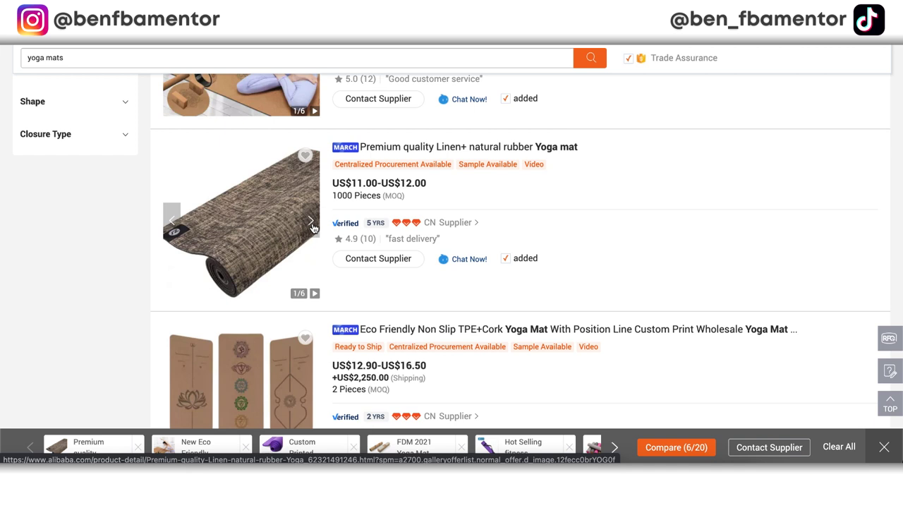
- Open a joint contact inquiry to the suppliers in the comparison and begin the detailed requirements message
scroll(572, 233, down, 2)
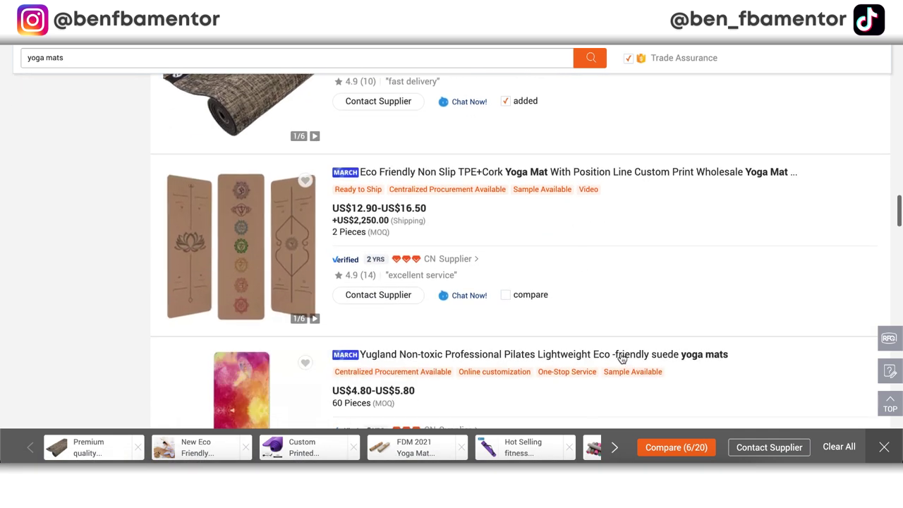
scroll(476, 327, down, 2)
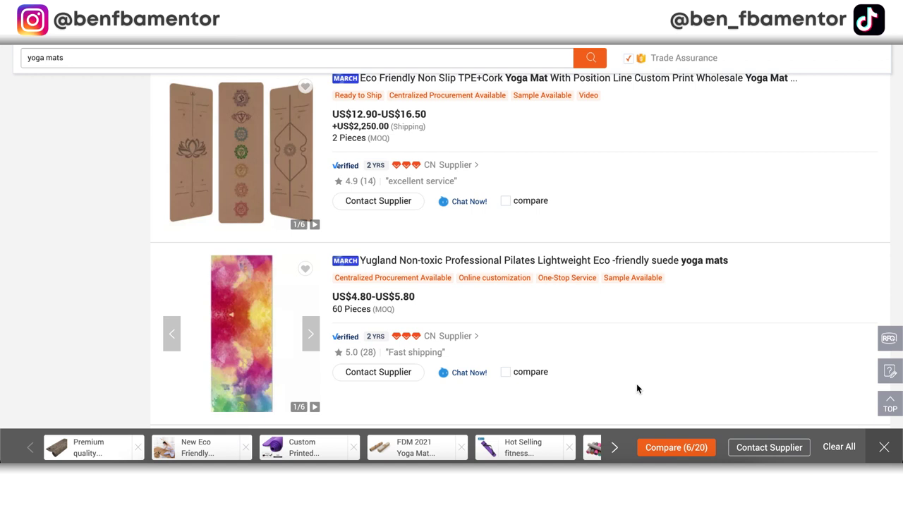
click(753, 447)
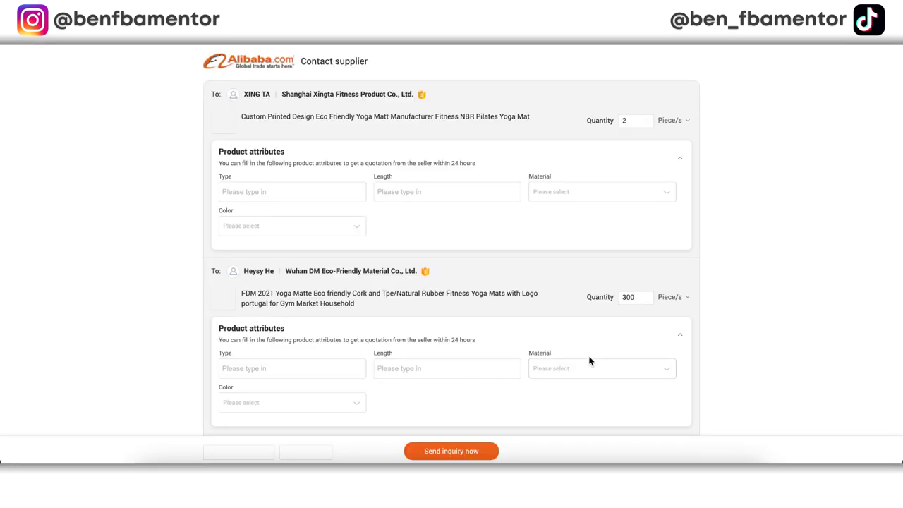
scroll(485, 321, down, 8)
scroll(485, 321, down, 6)
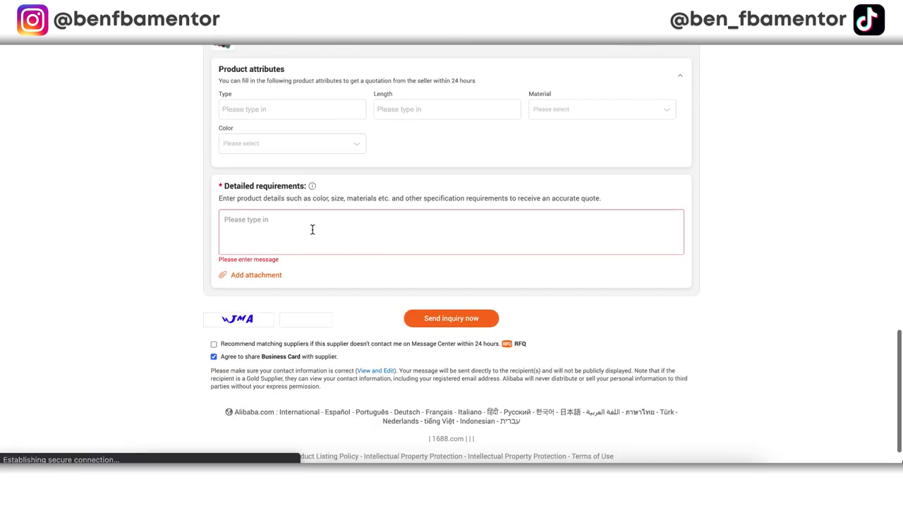
click(277, 221)
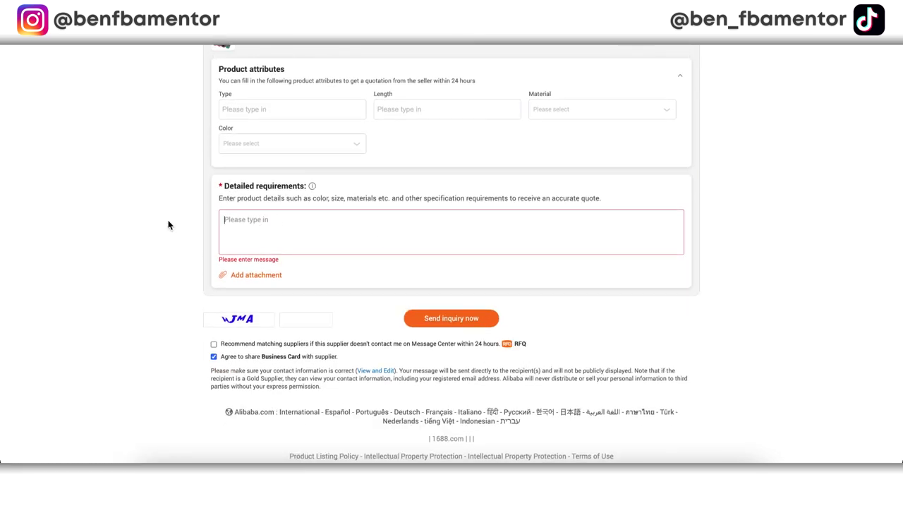
scroll(292, 207, up, 3)
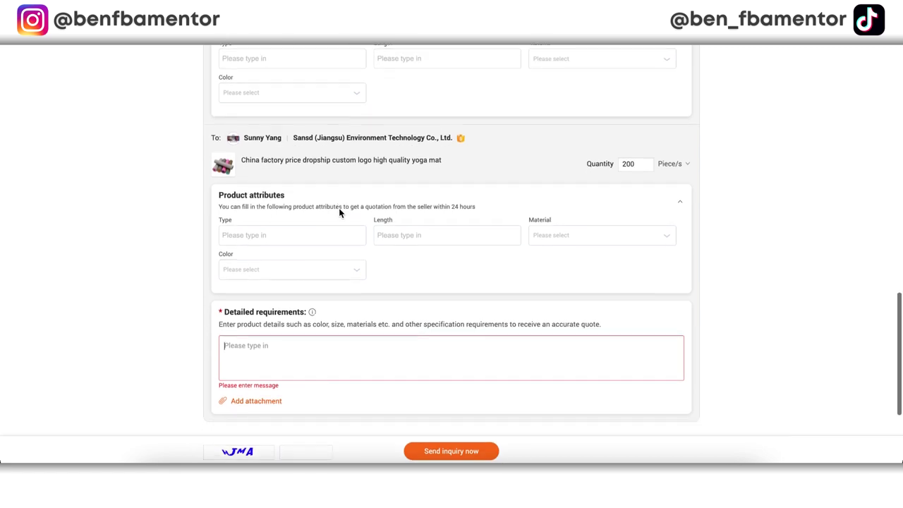
scroll(340, 213, down, 2)
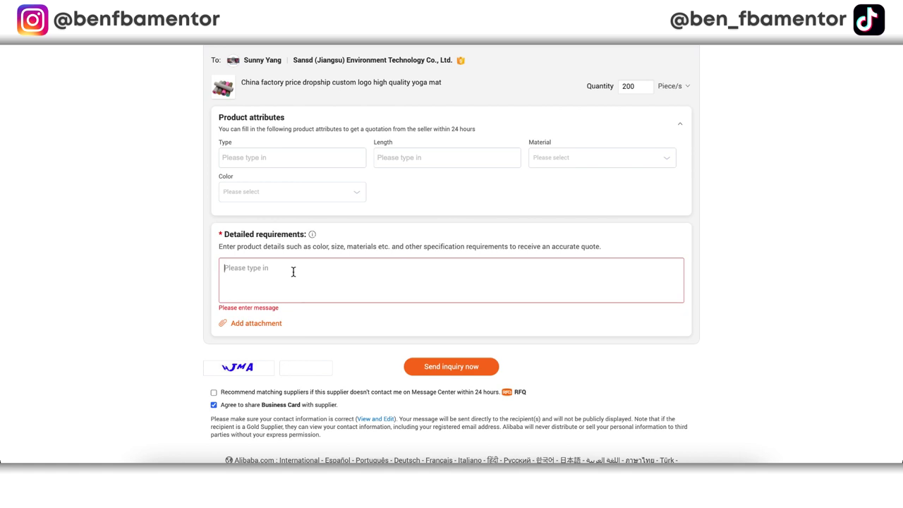
- Start the detailed requirements with "Hi" and "We are looking to buy 1000 units of your yoga mat. Could you please answer the following:"
text(H)
text(We ar)
text(e looking to buy )
text(1000 units of)
text( your yoga mat)
text(. Could yo up)
key(BackSpace)
key(BackSpace)
key(BackSpace)
text(u please answer the following:)
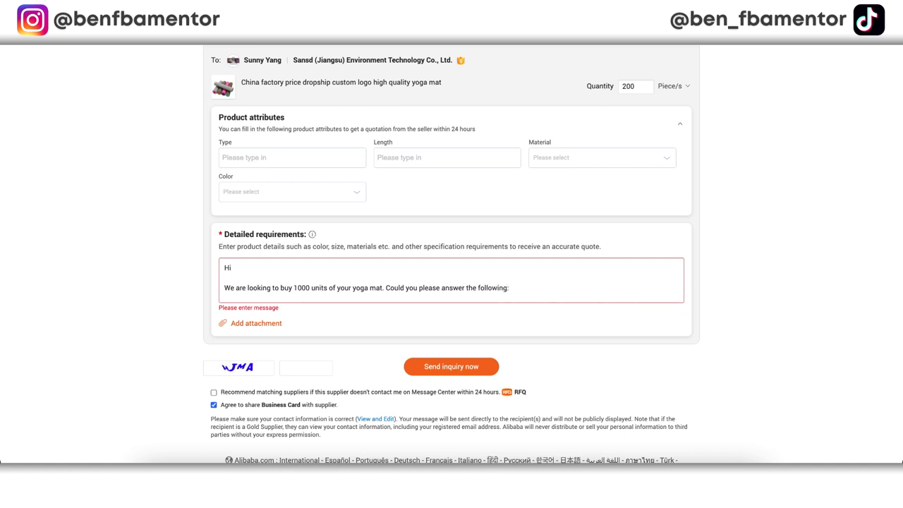
key(Return)
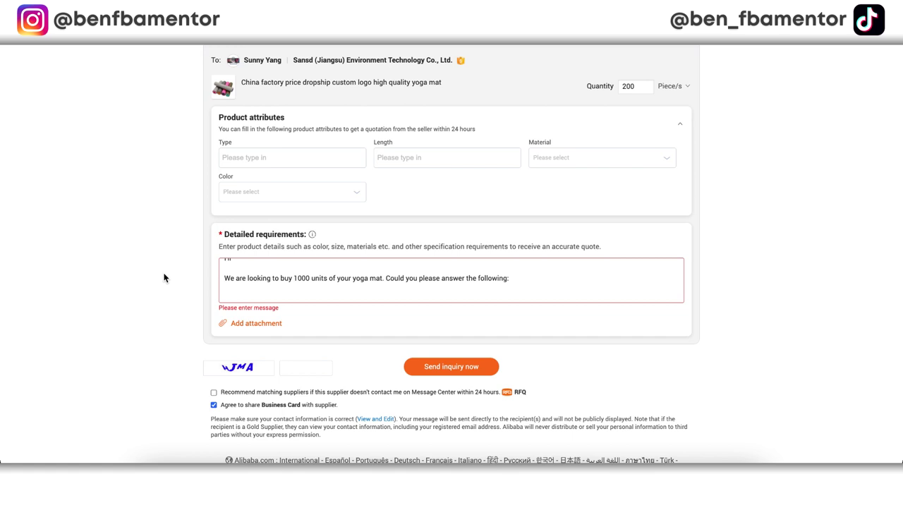
- Add the questions "1. What is the price per unit?" and "2. What is the shipping per for 1000 units?" to the message
text(1. What is the price per unit?)
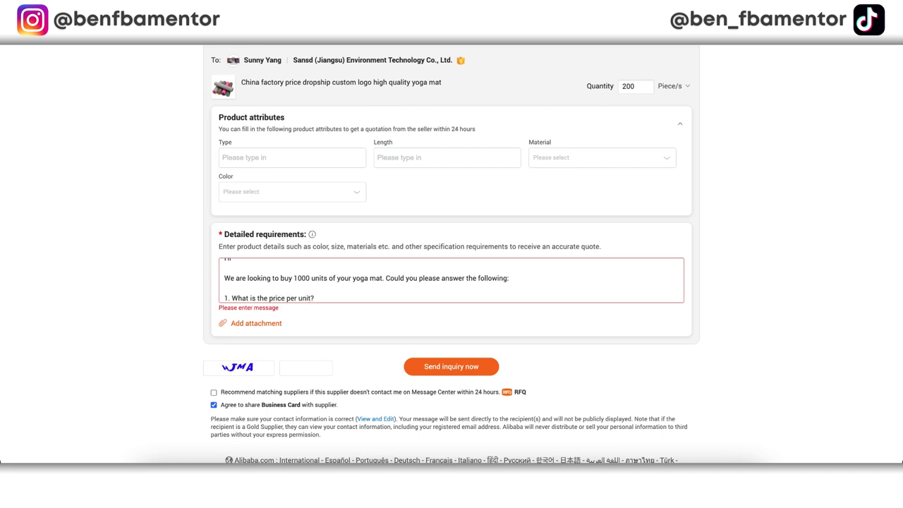
key(Return)
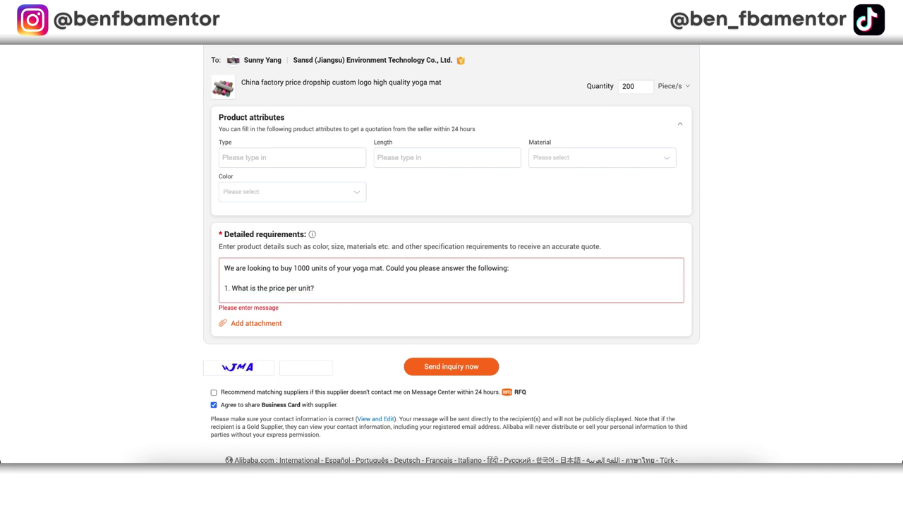
text(2. What is the shipping per for 1000 u)
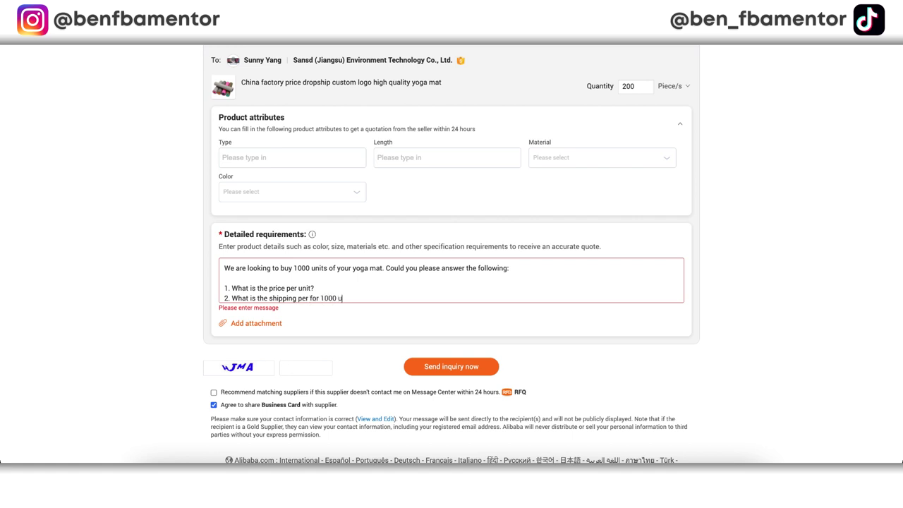
text(nits?)
key(Return)
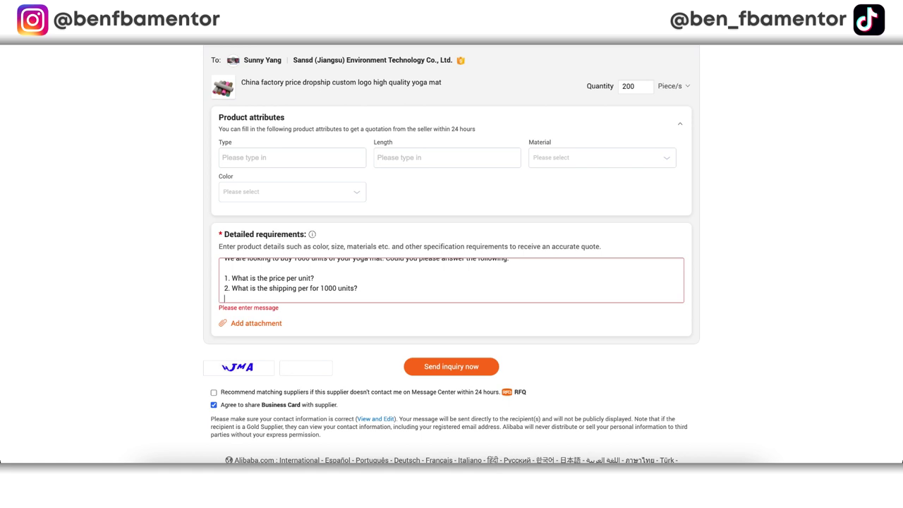
- Extend the second question so that it ends with "1000 units via air and via sea?"
key(BackSpace)
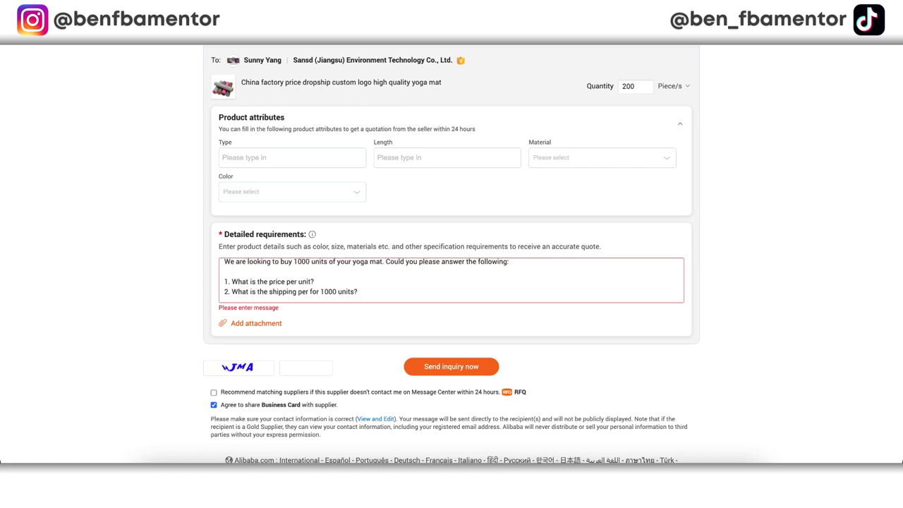
key(BackSpace)
text(via and via sea?)
click(379, 291)
key(BackSpace)
key(BackSpace)
key(BackSpace)
text(air and)
key(Return)
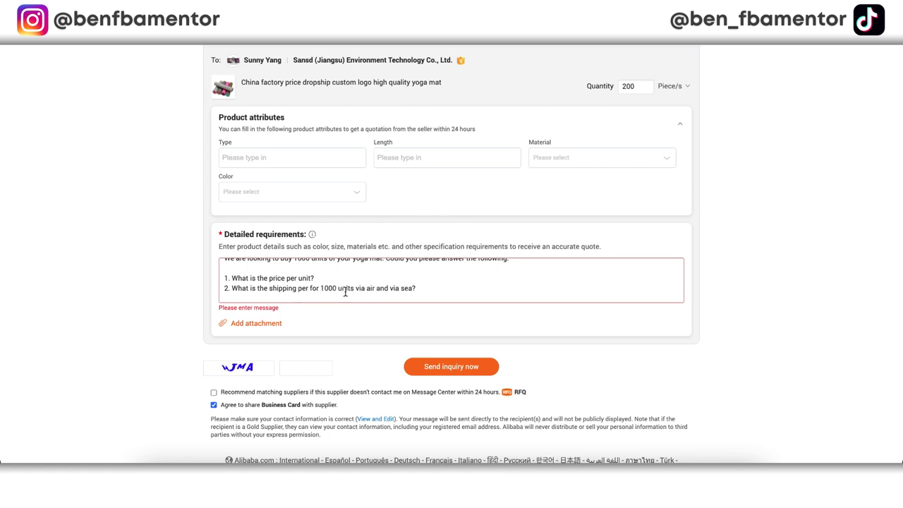
- Add "3. The address is: xxx, how quickly could you send the products out? What is the lead time?" to the message
key(Return)
text(3. The Ad)
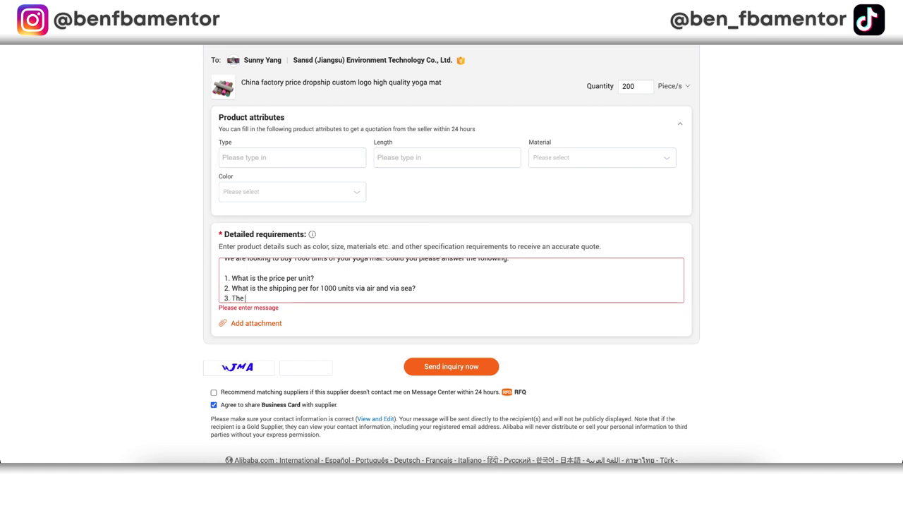
key(BackSpace)
key(BackSpace)
text(address is: xxx)
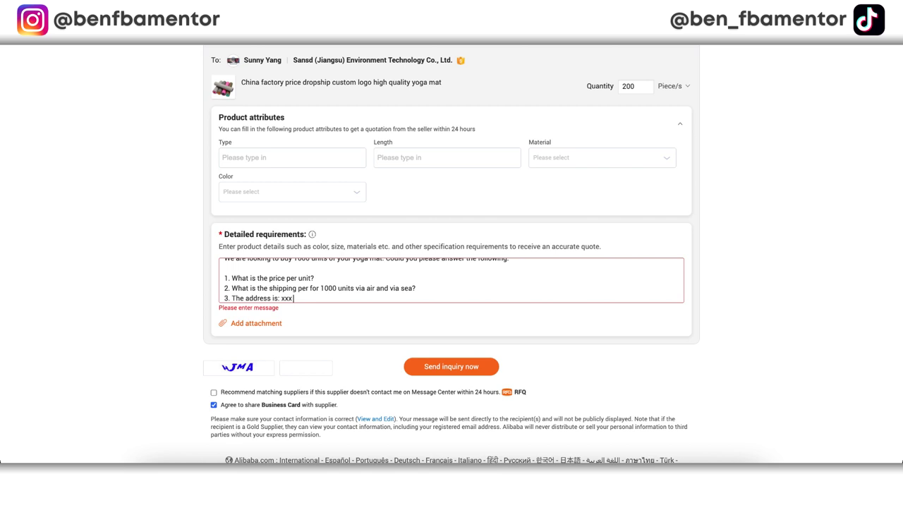
text(, how quickly could you send the products out)
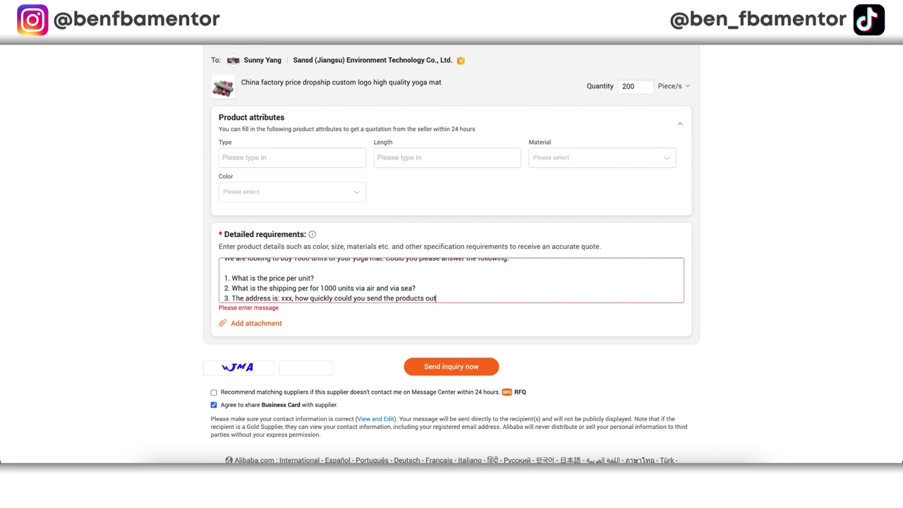
text(? What is the lead time?)
key(Return)
key(Return)
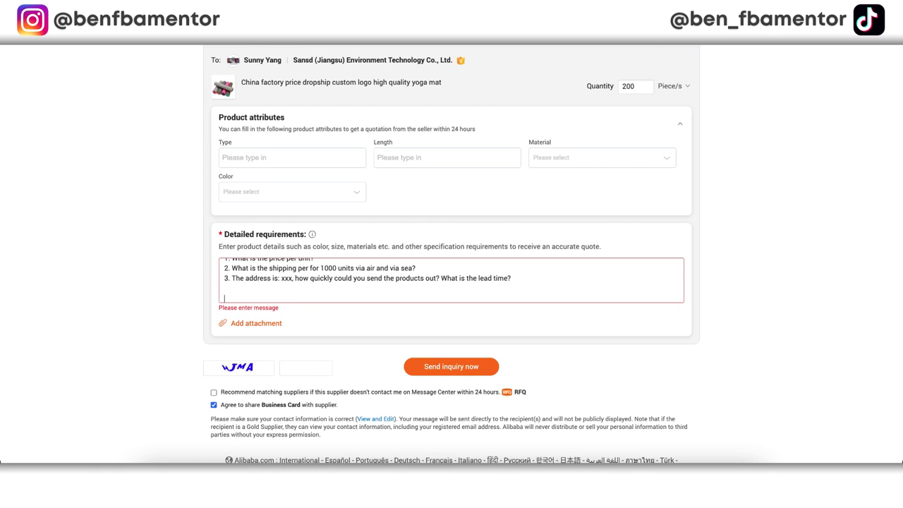
- Close the inquiry message with "Thanks" and the sender's first name, and review the text
drag(520, 278, 477, 278)
click(491, 278)
click(486, 291)
key(Return)
text(Thanks)
key(Return)
text(Ben)
scroll(537, 287, up, 5)
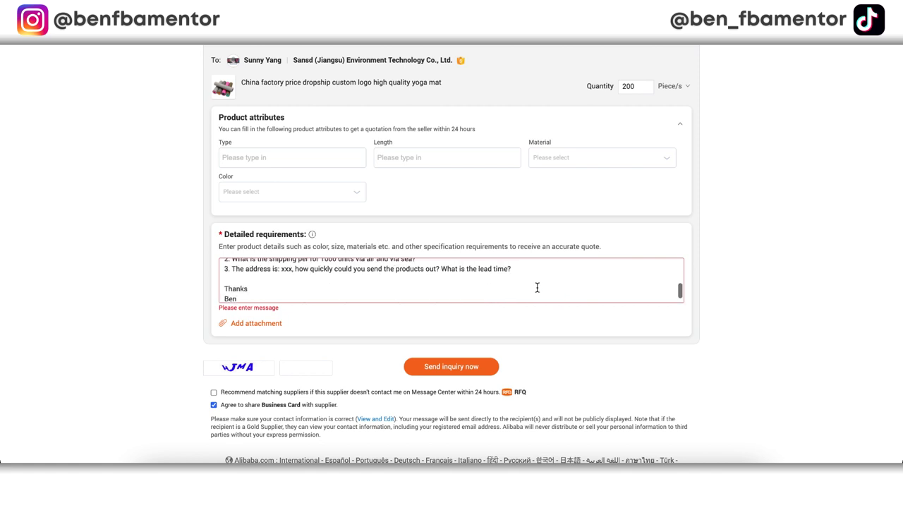
scroll(537, 287, down, 2)
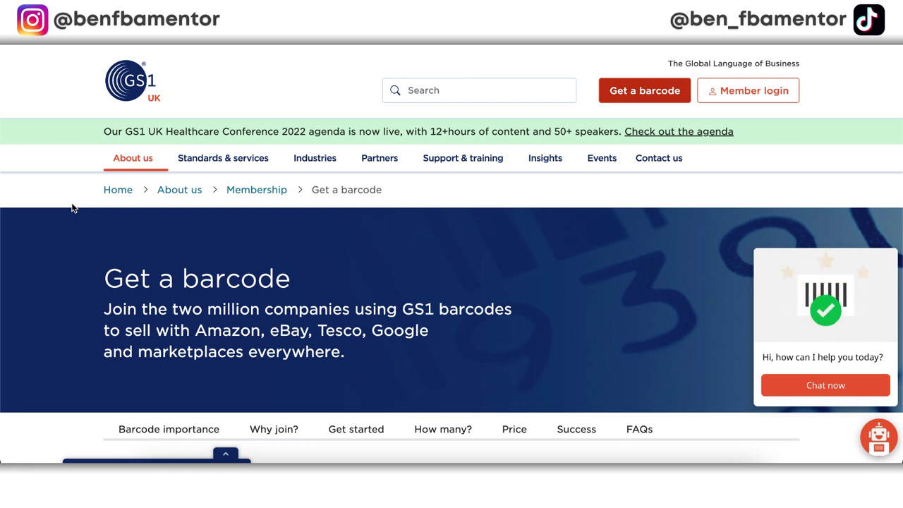
- Switch to the GS1 UK "Get a barcode" page and examine the GTIN explanation and the retailers and marketplaces accepting its barcodes
scroll(72, 207, down, 2)
scroll(72, 208, down, 1)
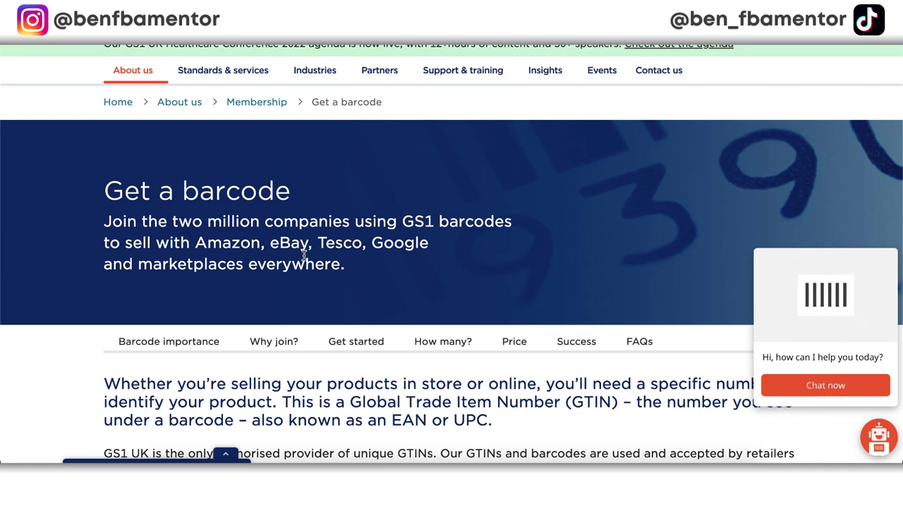
scroll(320, 289, down, 3)
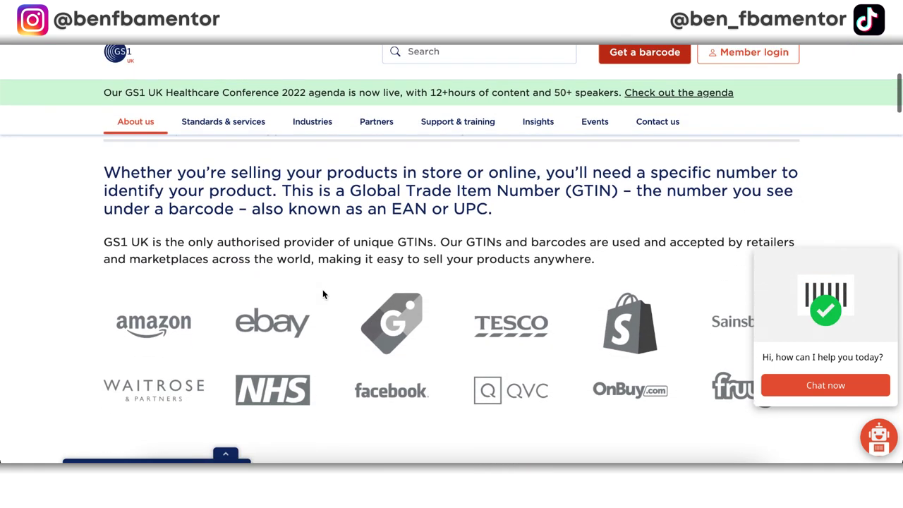
scroll(323, 295, down, 1)
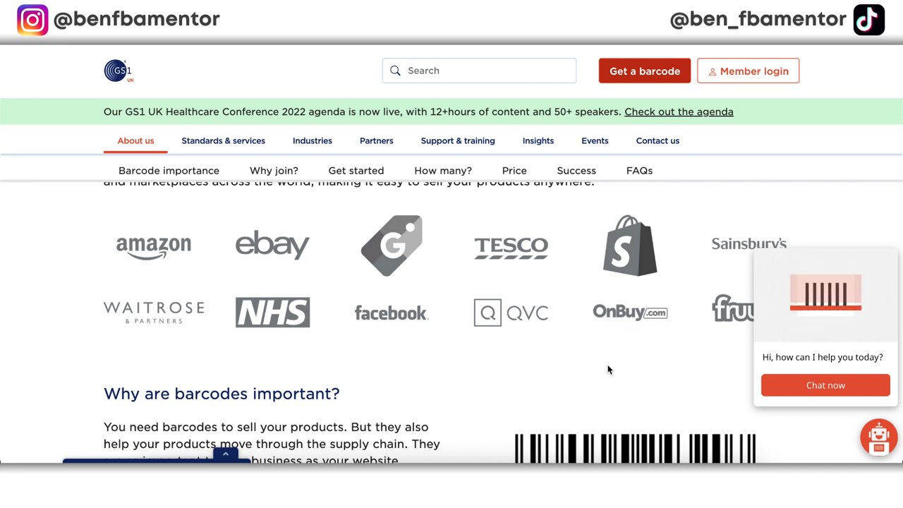
scroll(578, 337, up, 1)
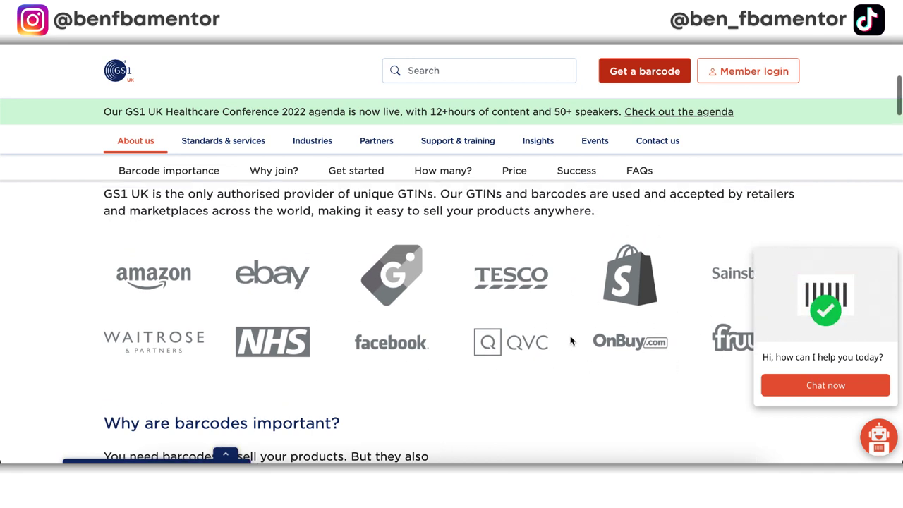
scroll(571, 338, up, 2)
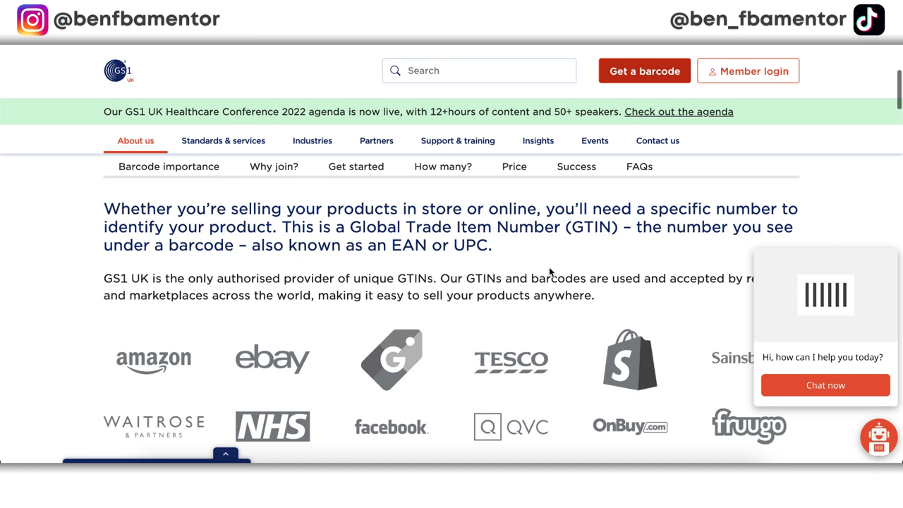
- Examine the GS1 UK pricing plans, comparing the Starter 10, Starter 100 and Standard memberships' turnover limits, barcode allowances and yearly prices
click(522, 173)
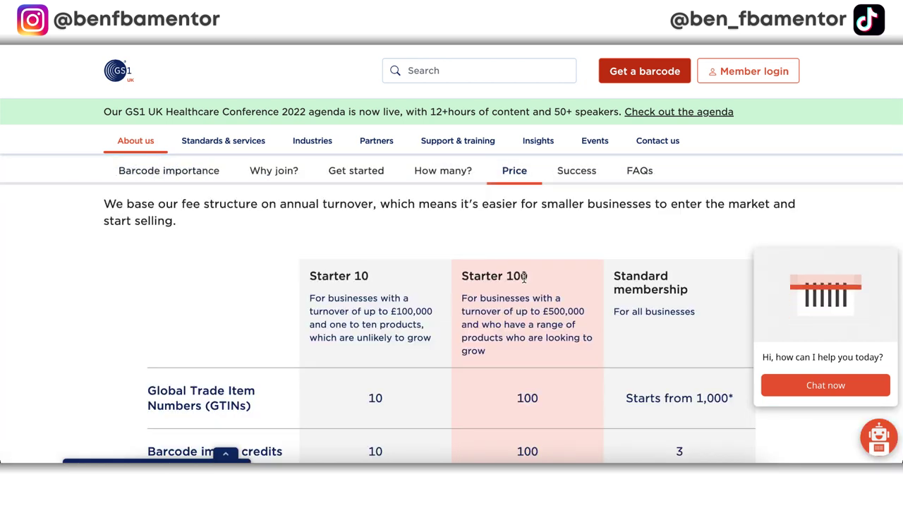
scroll(523, 281, down, 2)
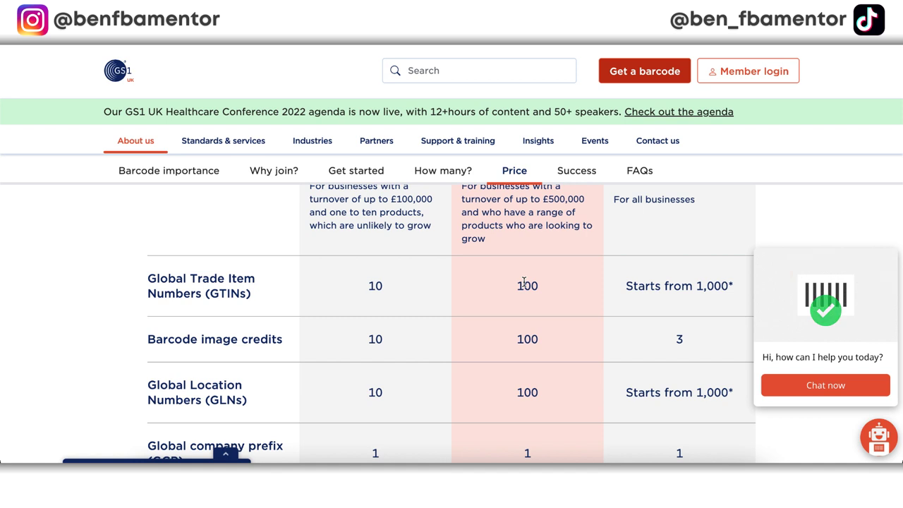
scroll(524, 282, up, 1)
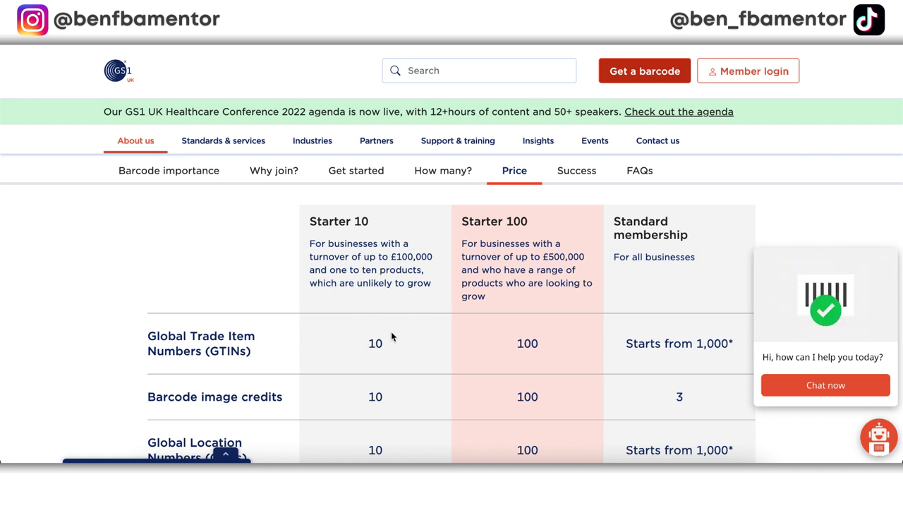
scroll(391, 337, down, 5)
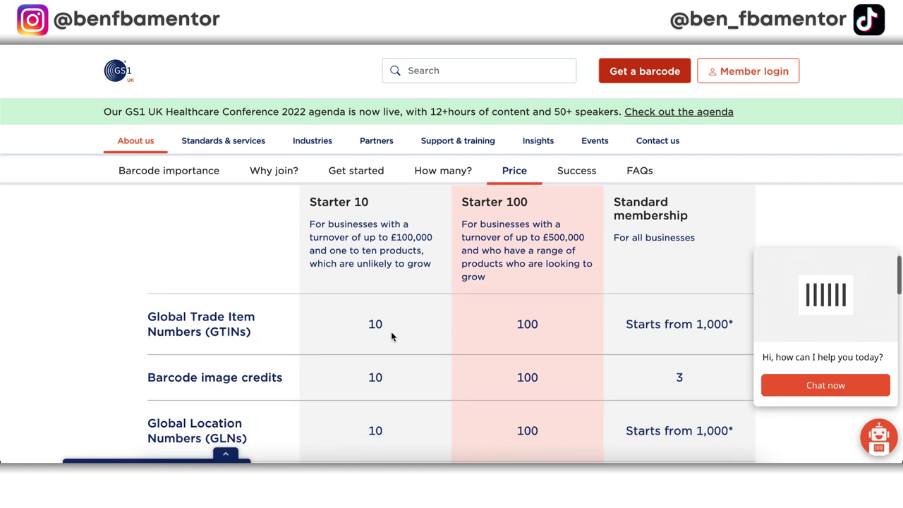
scroll(383, 300, down, 3)
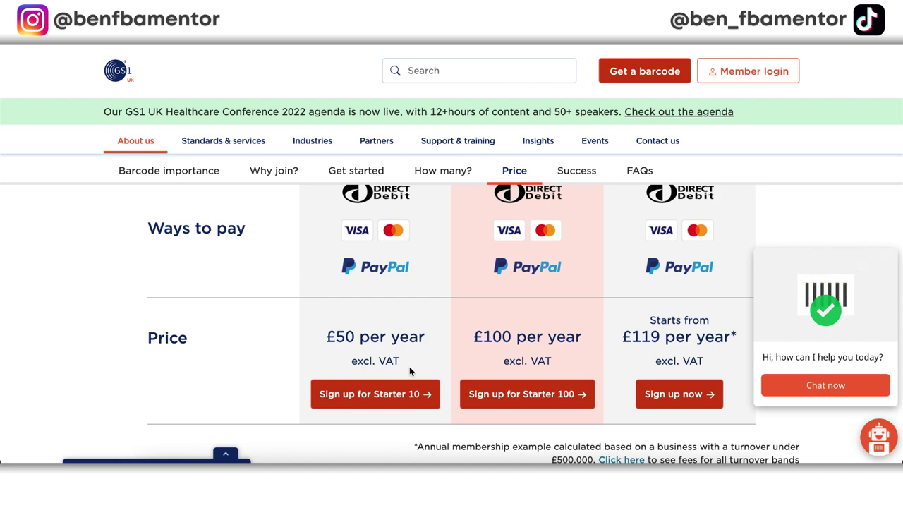
scroll(409, 370, up, 1)
scroll(409, 366, up, 8)
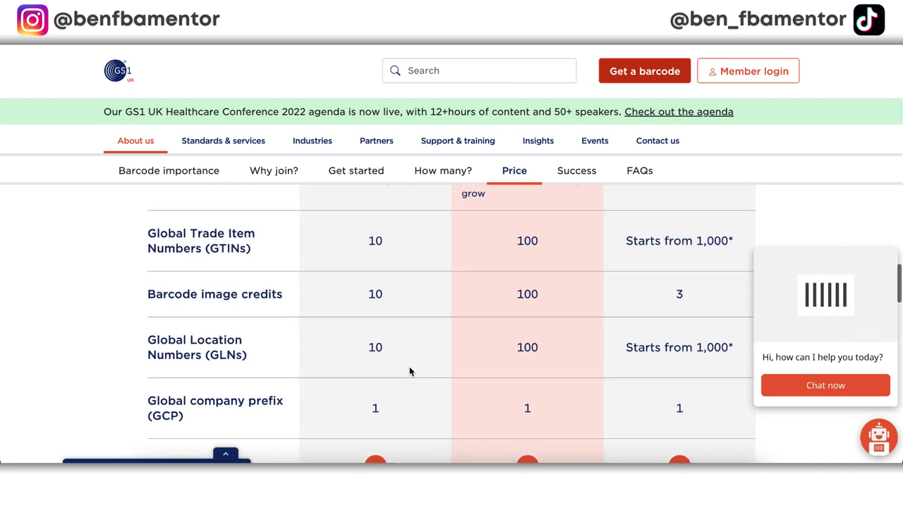
scroll(395, 297, up, 2)
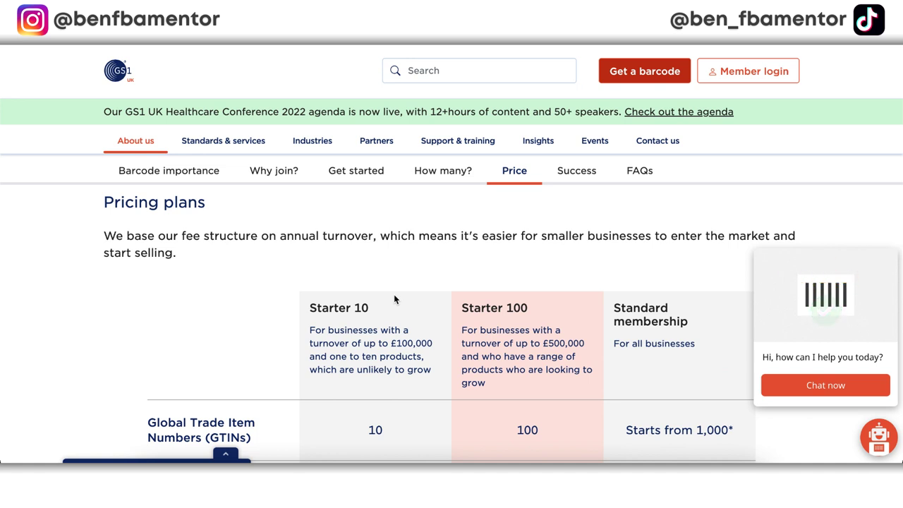
scroll(393, 364, down, 1)
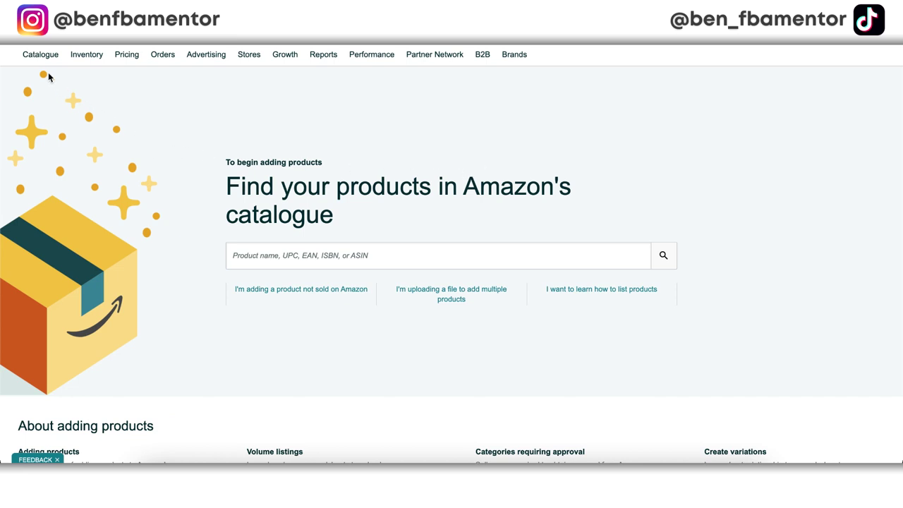
- Switch to Amazon Seller Central, start adding a product not yet sold on Amazon, and search the product types for "yoga mat"
mouse_move(40, 59)
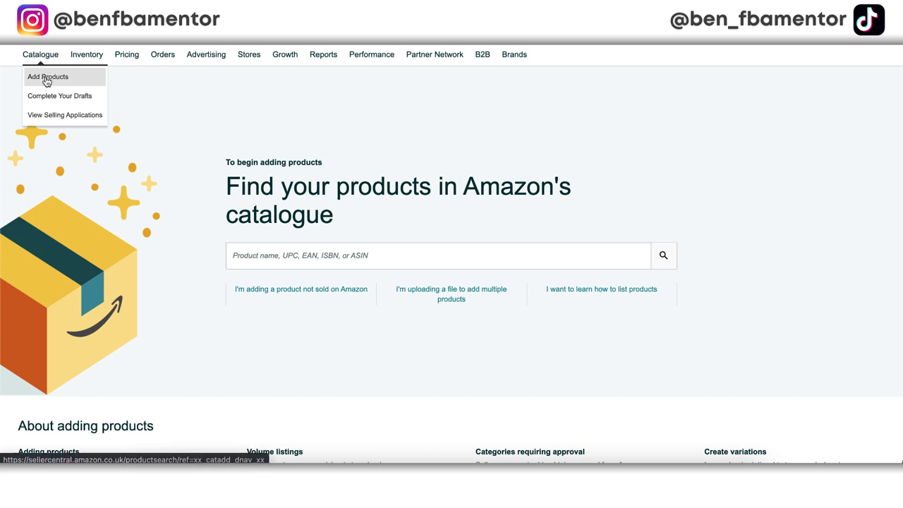
click(51, 81)
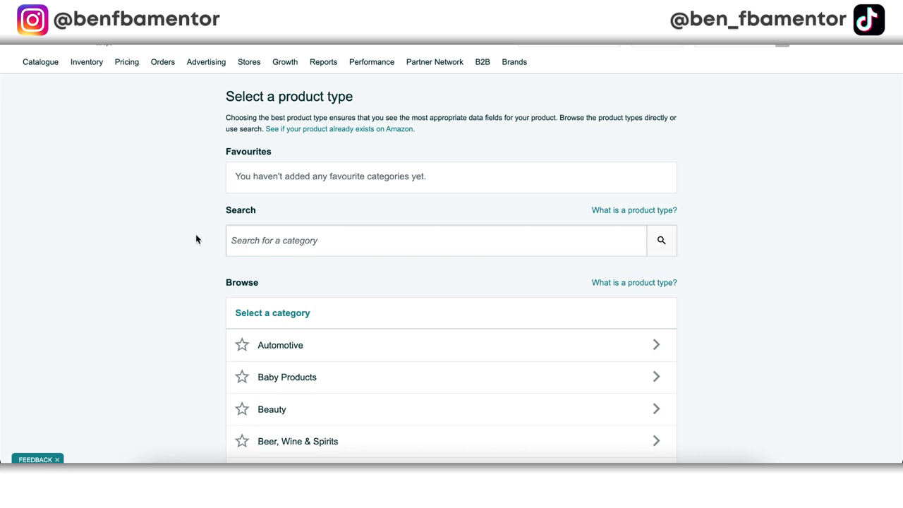
scroll(196, 239, down, 1)
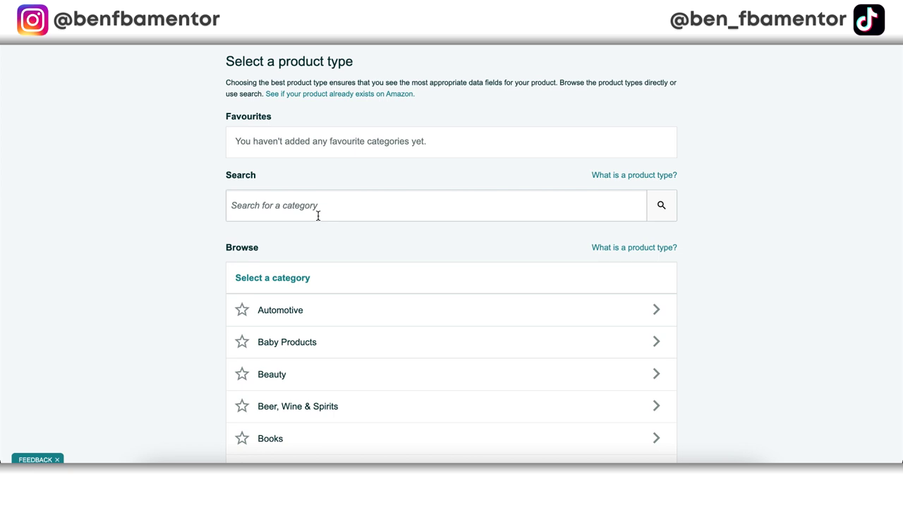
text(y)
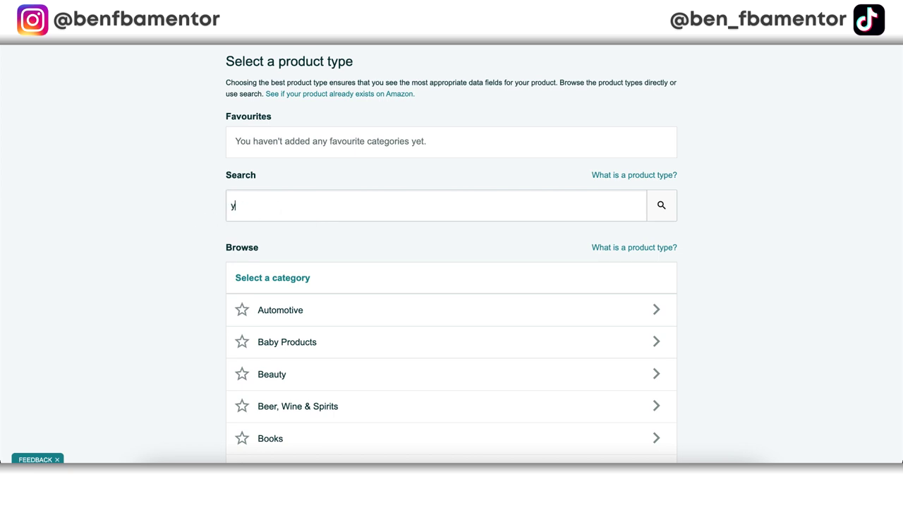
text(oga mat)
click(661, 205)
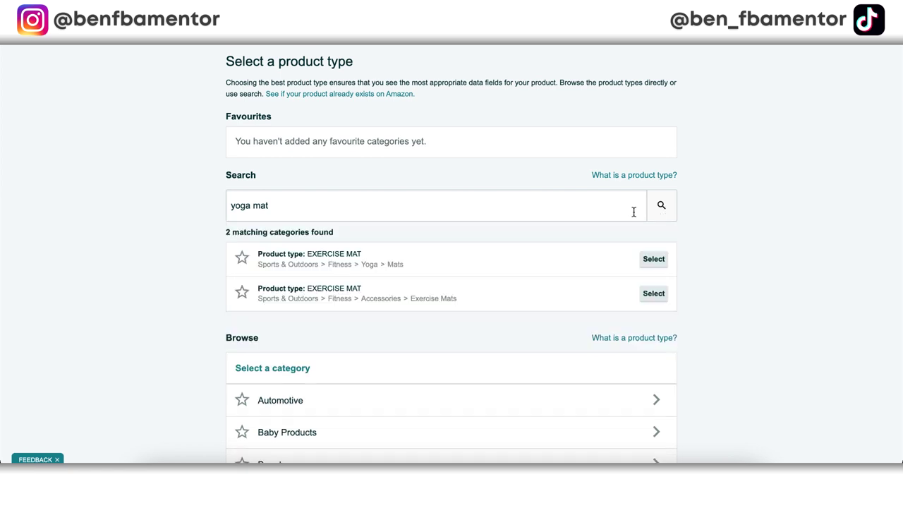
- Choose the EXERCISE MAT product type under Sports & Outdoors > Fitness > Yoga > Mats for the new listing
scroll(474, 258, down, 1)
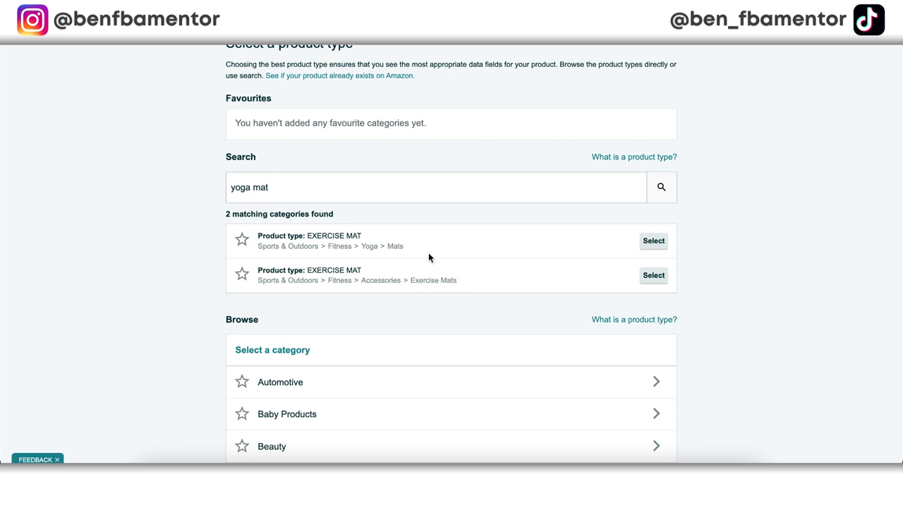
drag(362, 245, 374, 246)
click(653, 240)
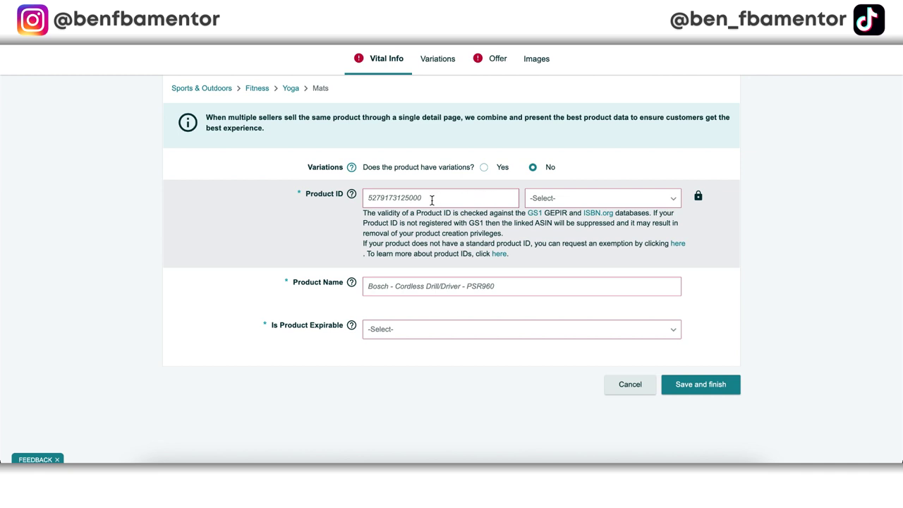
- Fill in the vital info with product ID type UPC, product name "Yoga Mat Exercise Mat For Gym" and No for product expirable
click(540, 201)
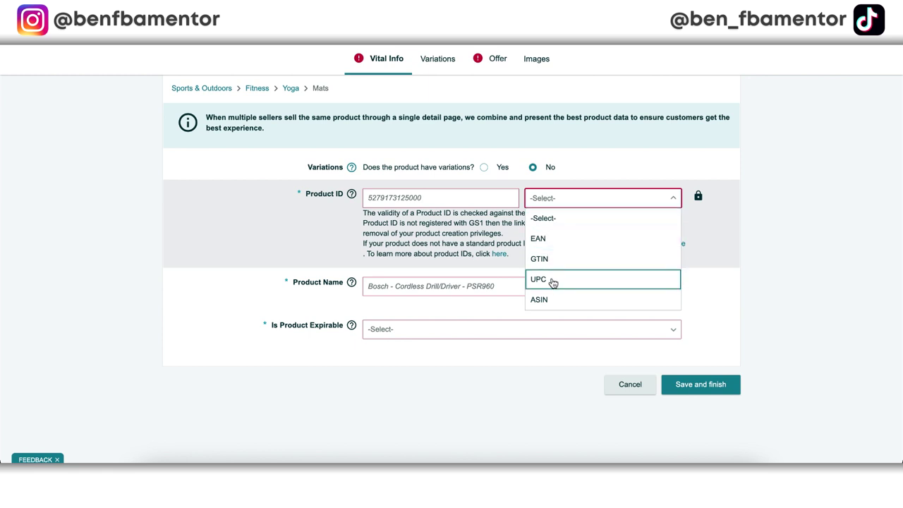
click(553, 280)
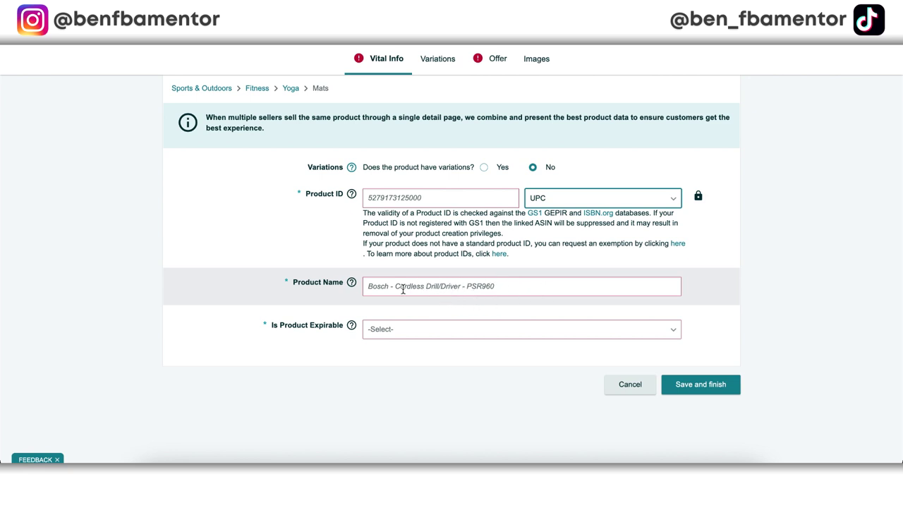
click(426, 286)
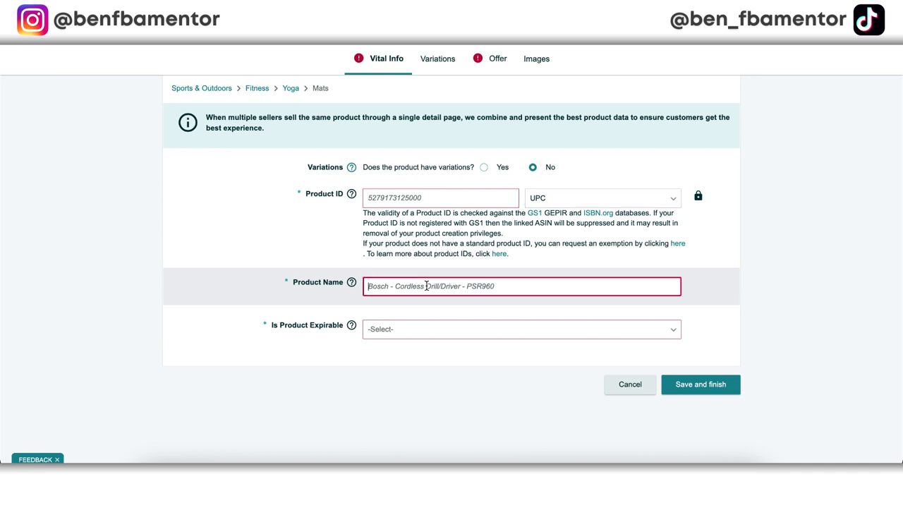
text(Yoga Mat)
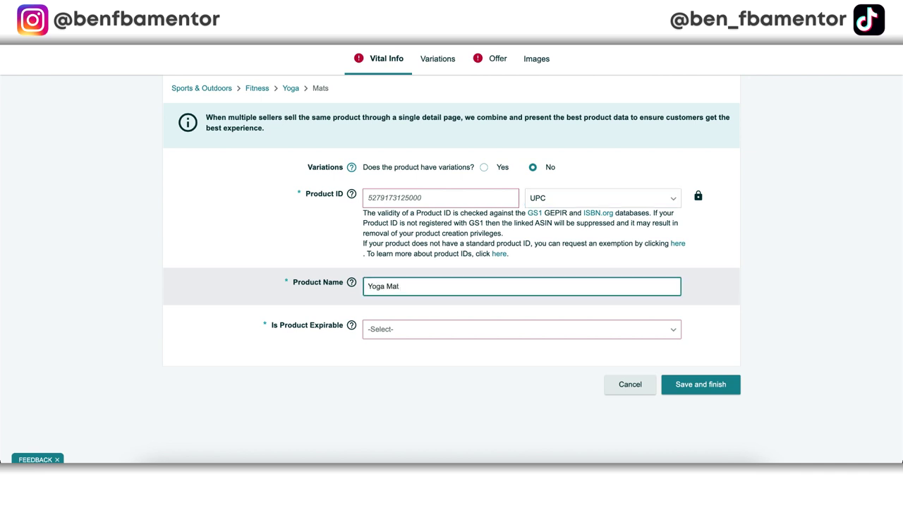
text( Exercise Mat For Gym)
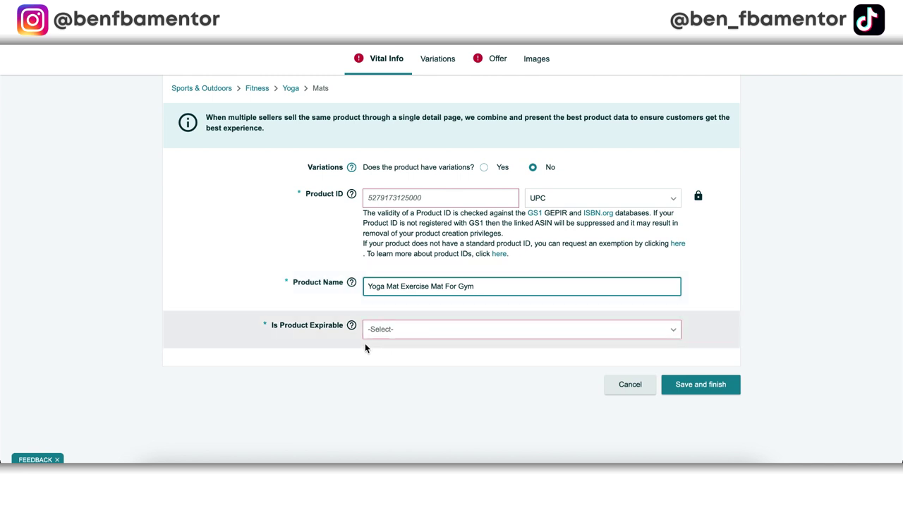
click(394, 337)
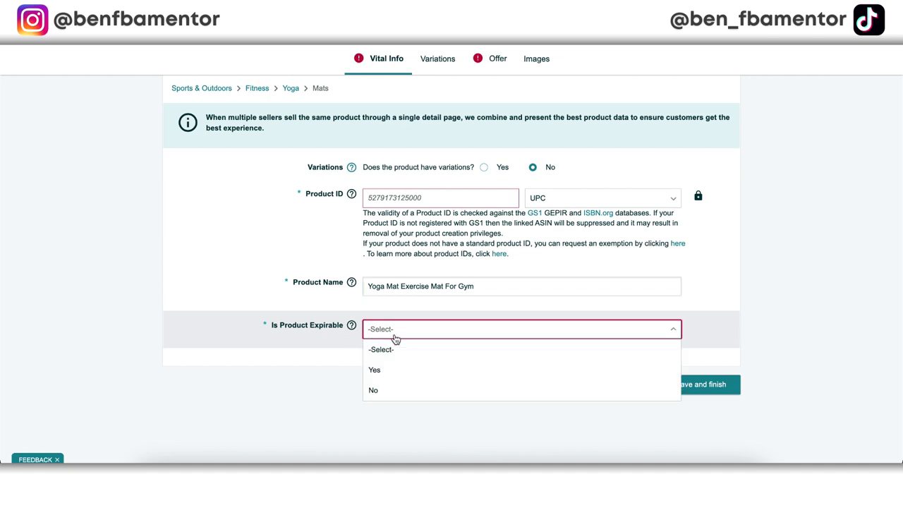
click(393, 390)
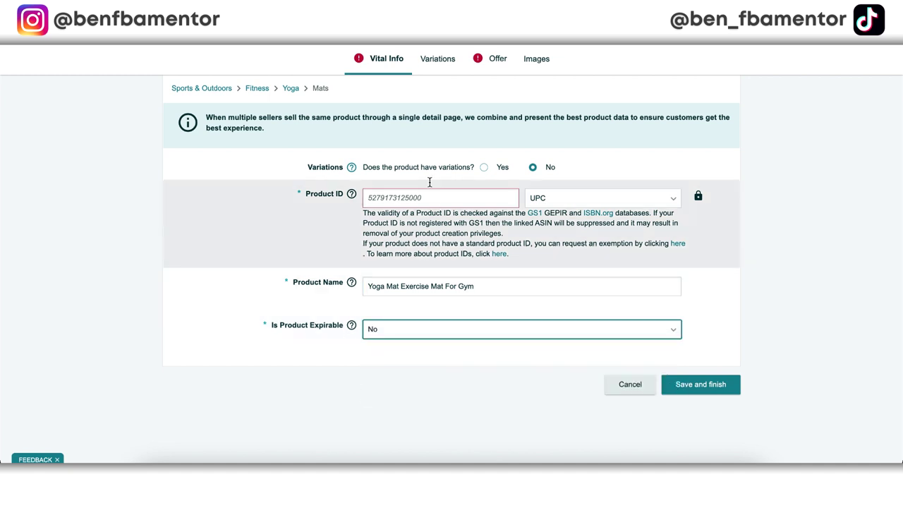
- Check the listing's available variation types, and set the price in the offer details to GBP£ 9.99
click(451, 65)
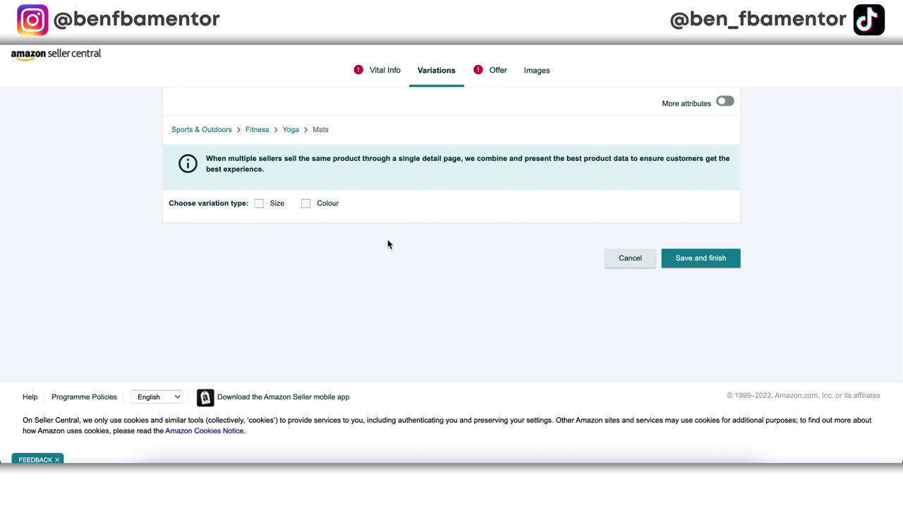
click(496, 77)
scroll(463, 145, down, 1)
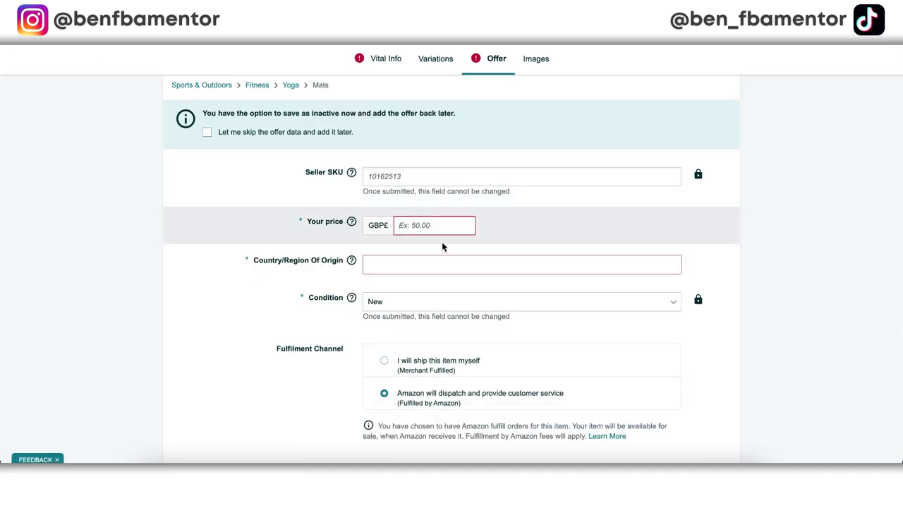
click(351, 172)
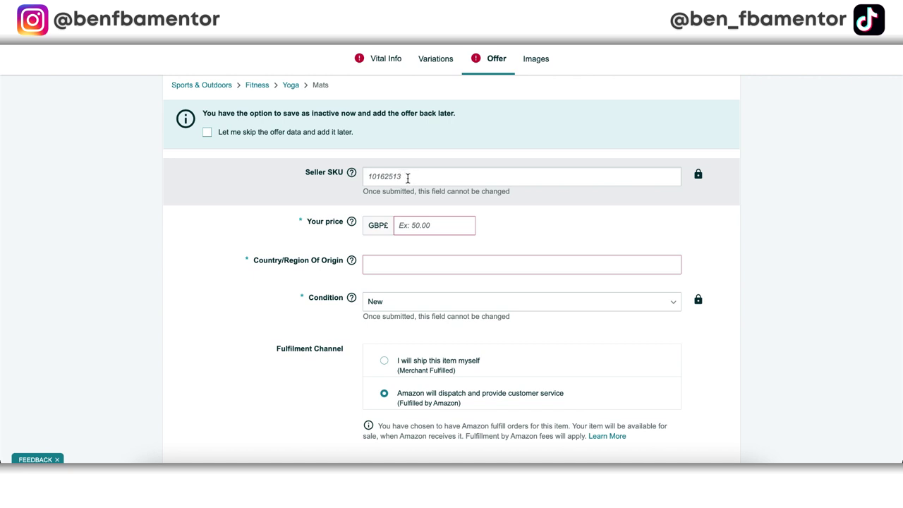
click(425, 224)
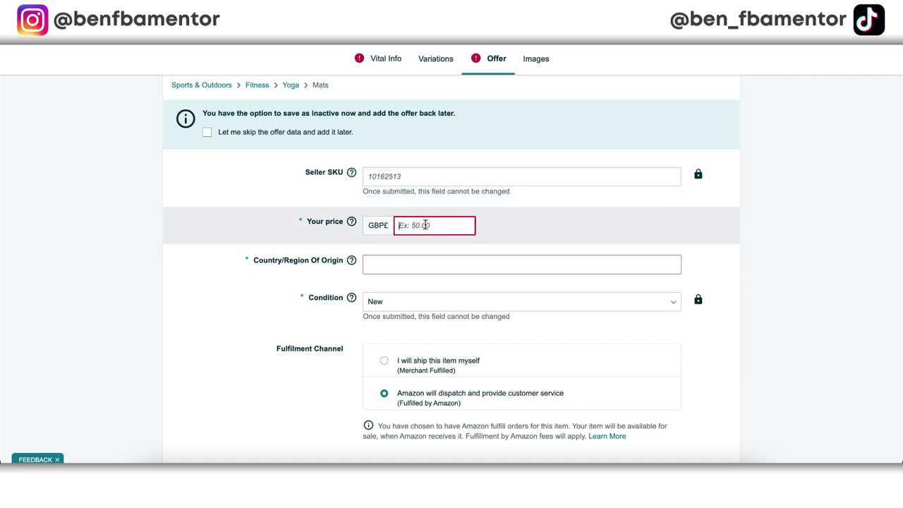
text(9.99)
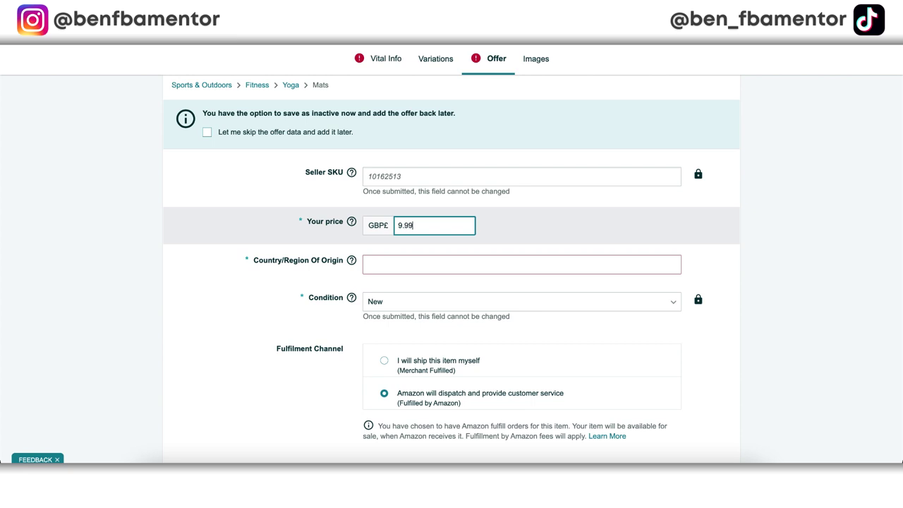
- Set the offer's country/region of origin to China
click(422, 263)
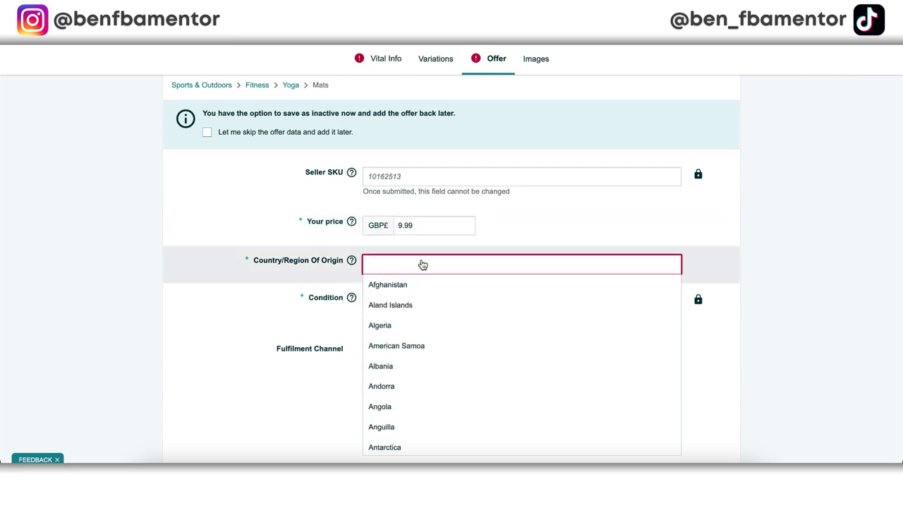
text(china)
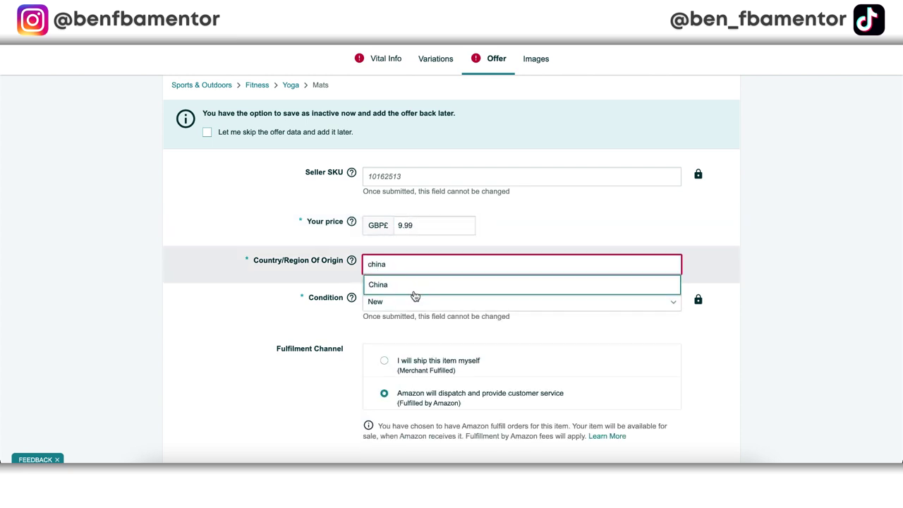
click(413, 289)
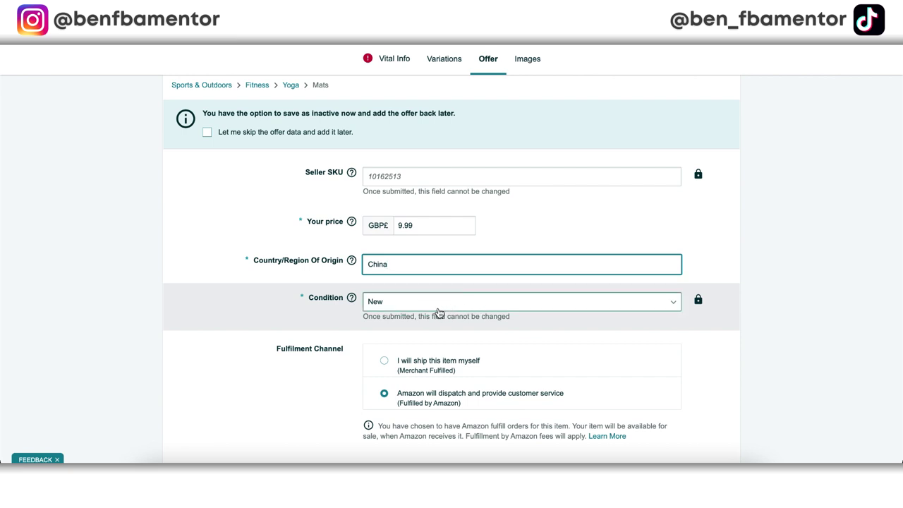
- Review the offer's condition and fulfilment channel options, and return to the listing's vital info
scroll(427, 310, down, 1)
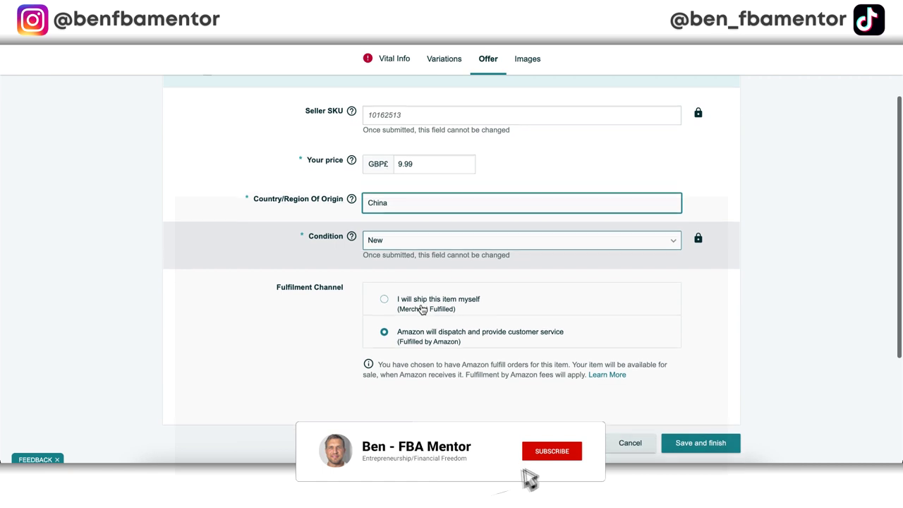
scroll(421, 309, down, 1)
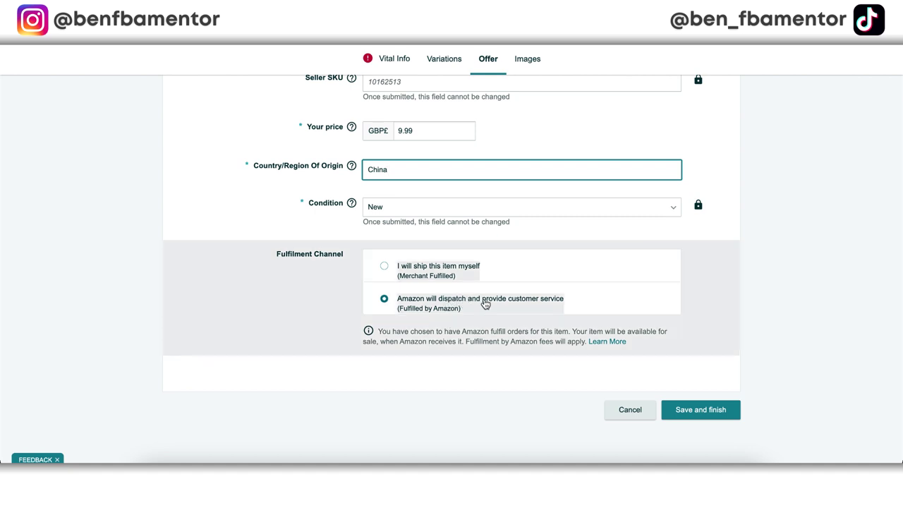
click(760, 303)
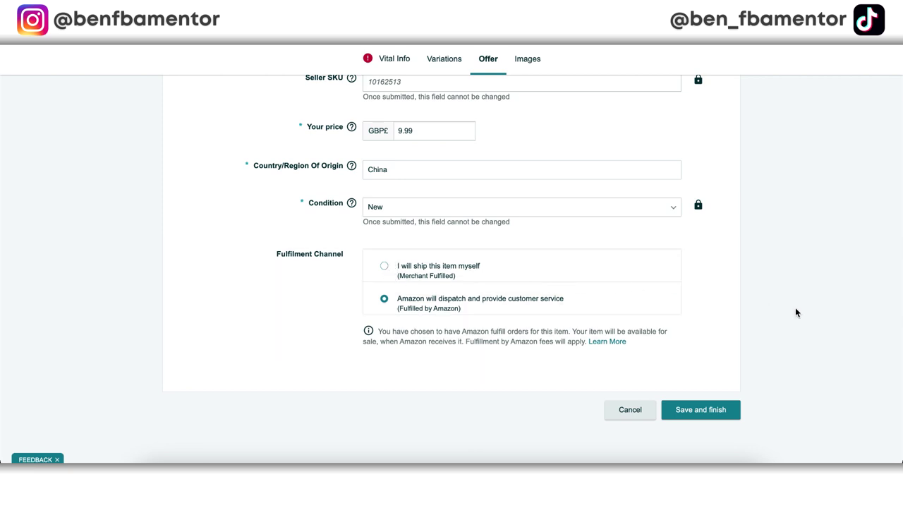
scroll(774, 289, up, 1)
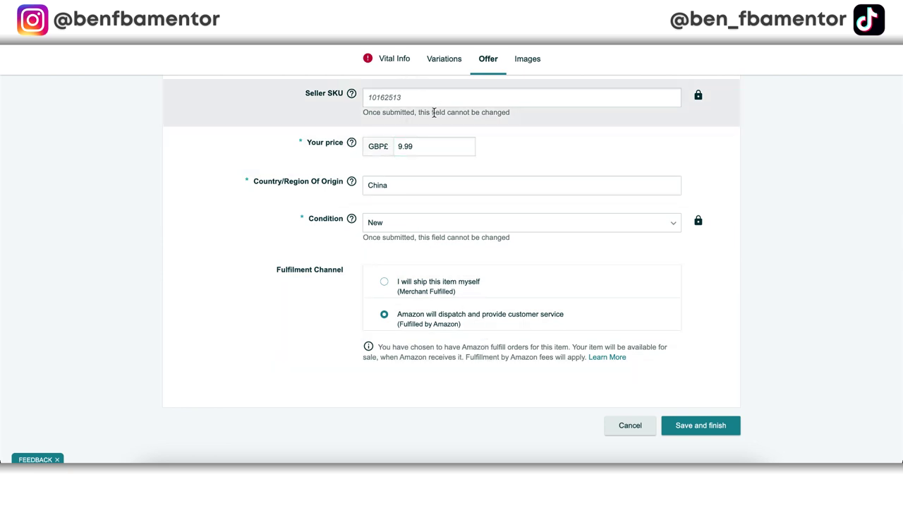
scroll(433, 111, up, 3)
click(396, 58)
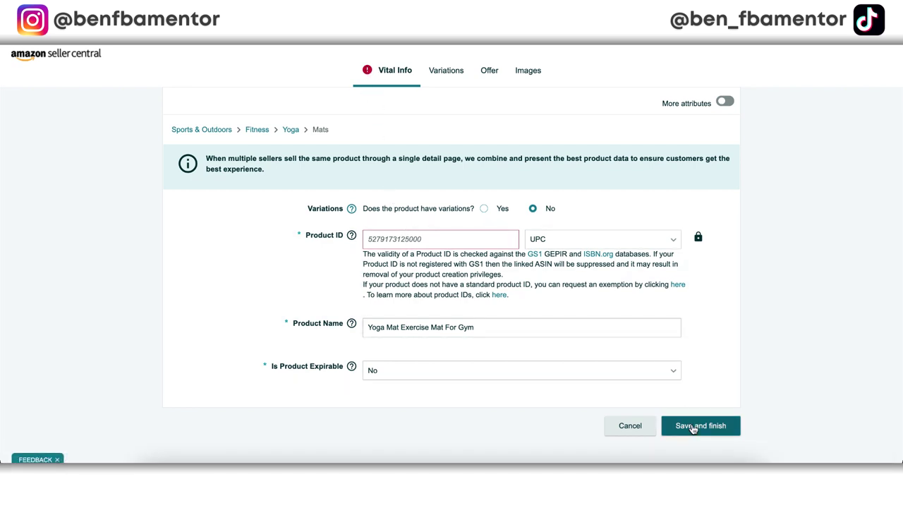
- Turn on the listing's additional attributes, and look over its offer details and image upload slots
click(725, 103)
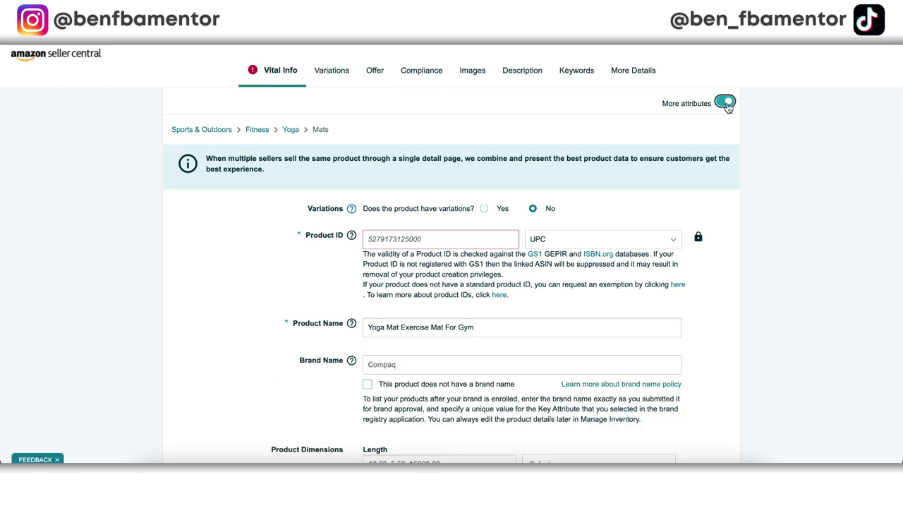
click(378, 72)
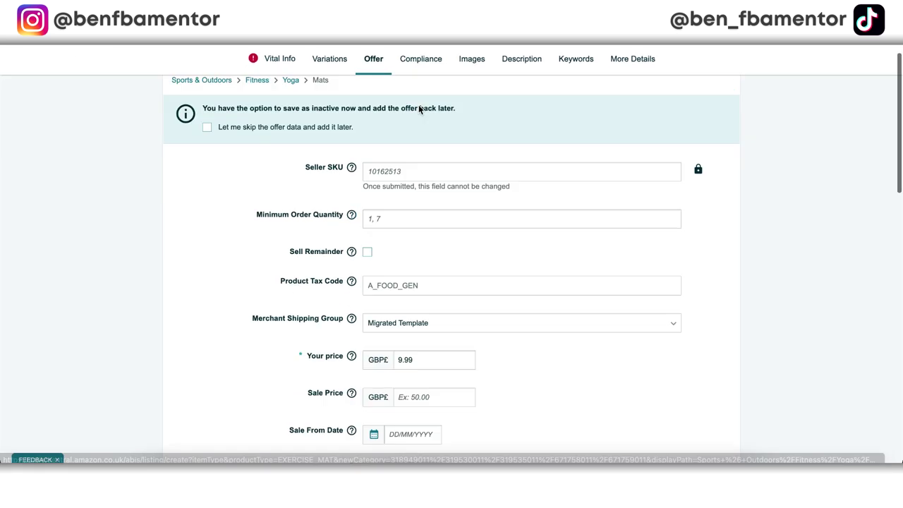
click(472, 72)
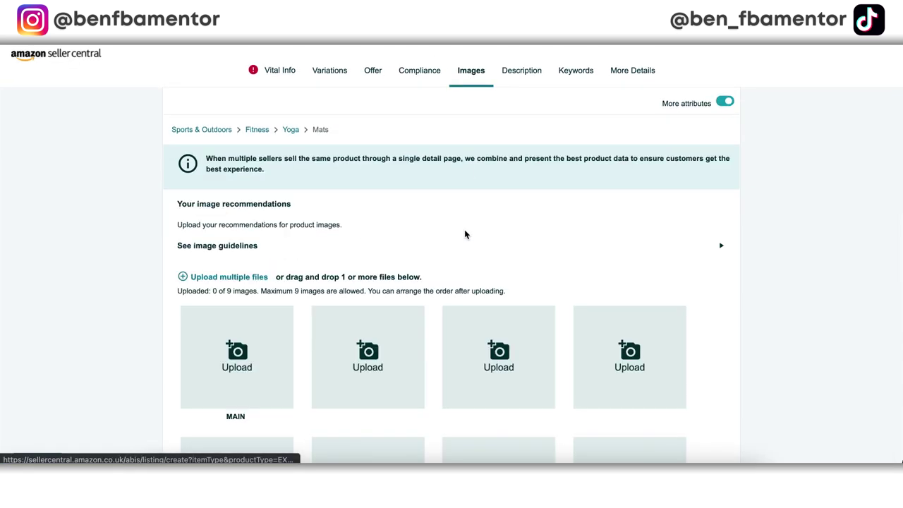
scroll(464, 233, down, 3)
scroll(459, 233, down, 2)
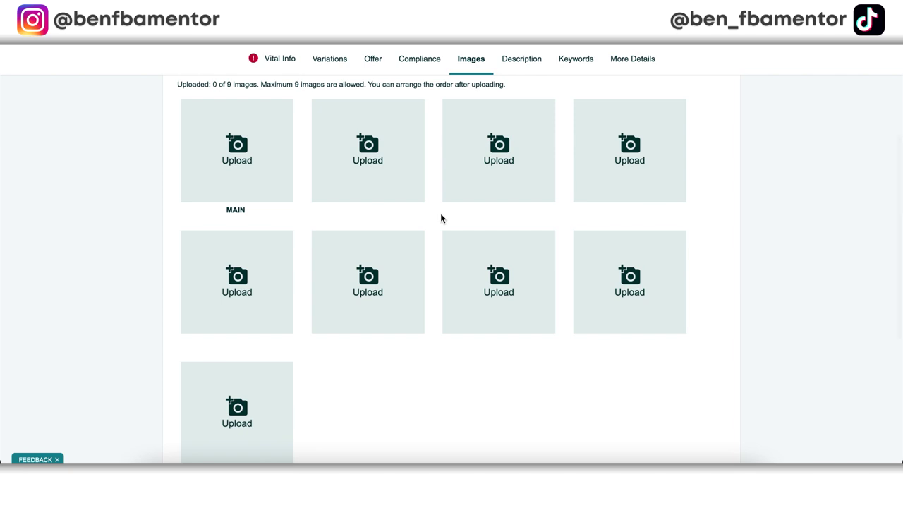
scroll(448, 133, down, 1)
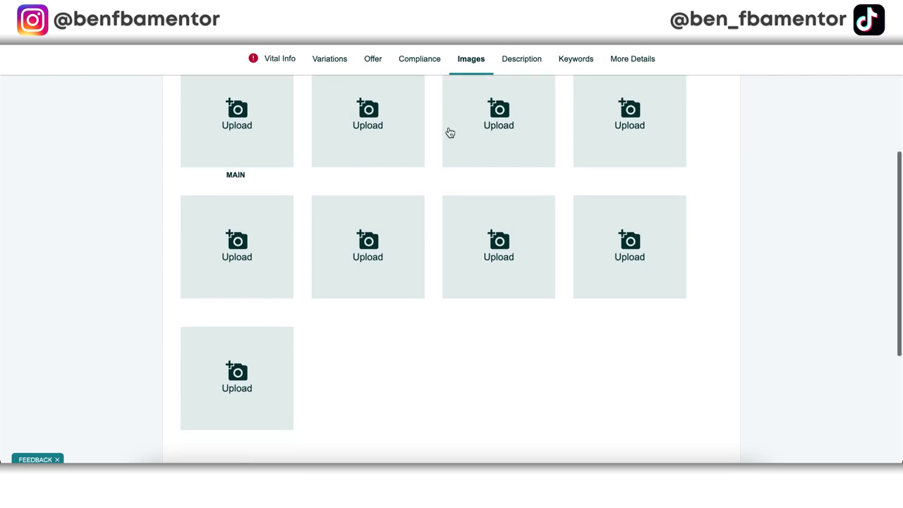
scroll(447, 133, up, 1)
scroll(449, 133, up, 1)
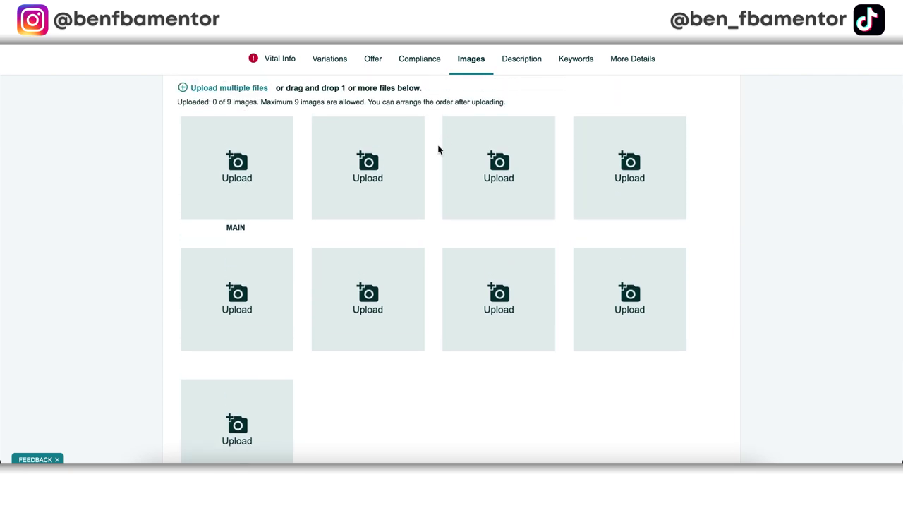
scroll(437, 150, up, 2)
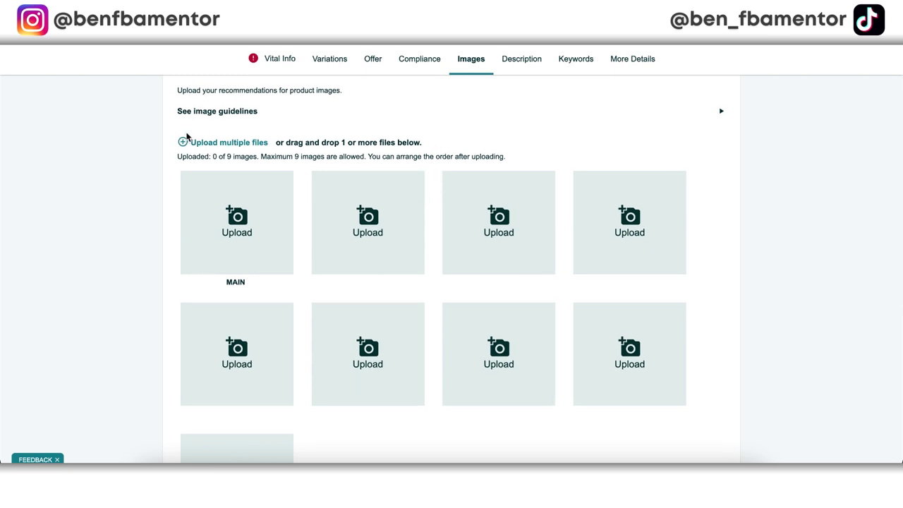
scroll(421, 159, down, 4)
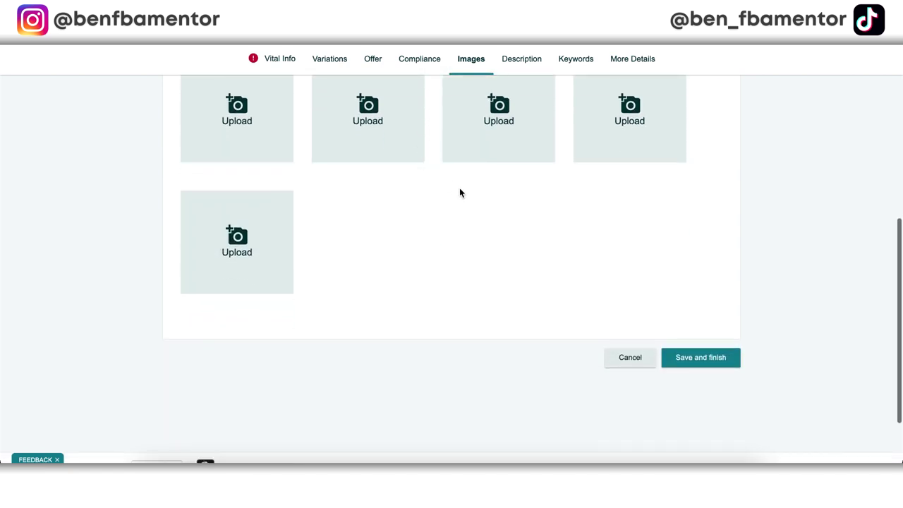
scroll(459, 191, up, 5)
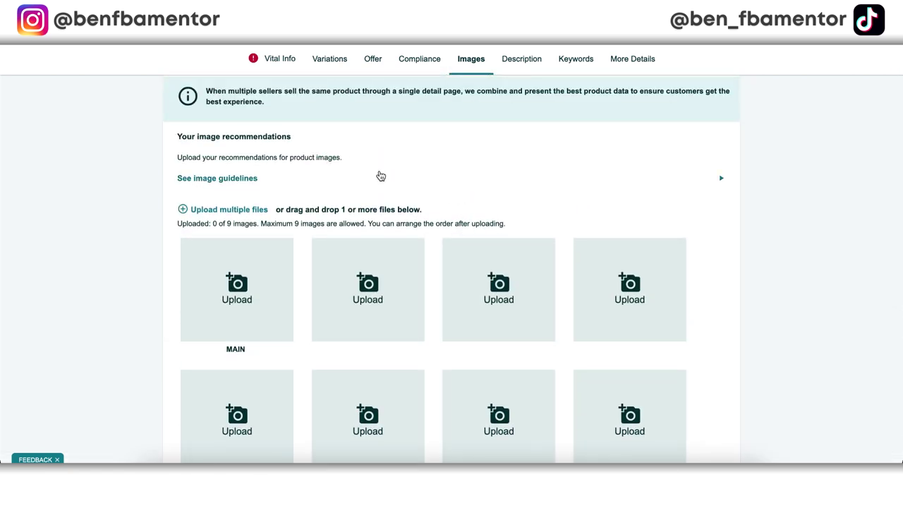
- Expand the image guidelines and read the requirements for product images
click(719, 179)
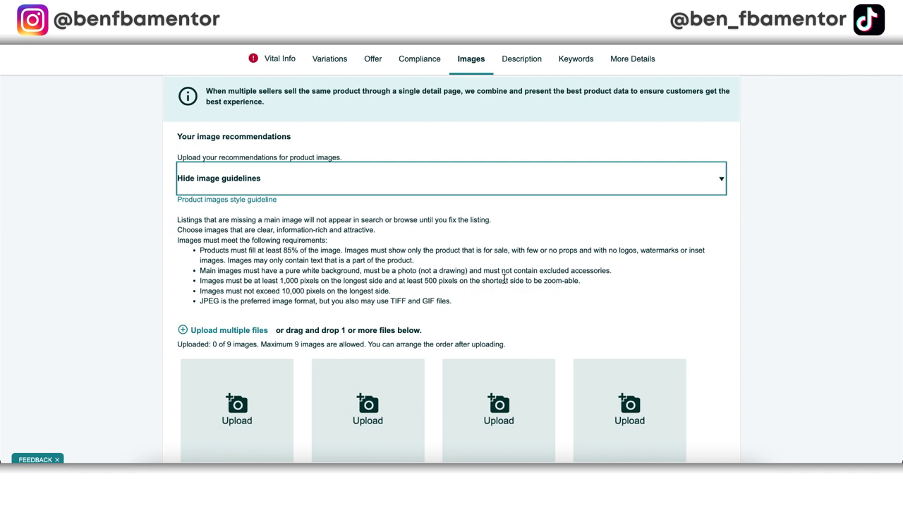
drag(458, 305, 201, 254)
click(447, 301)
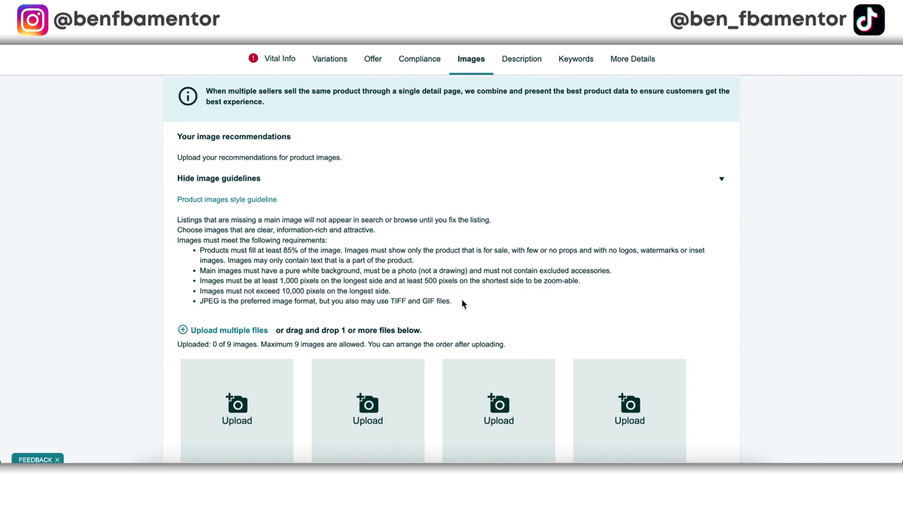
- Extend the key product features in the listing's description section to five entry fields
click(522, 62)
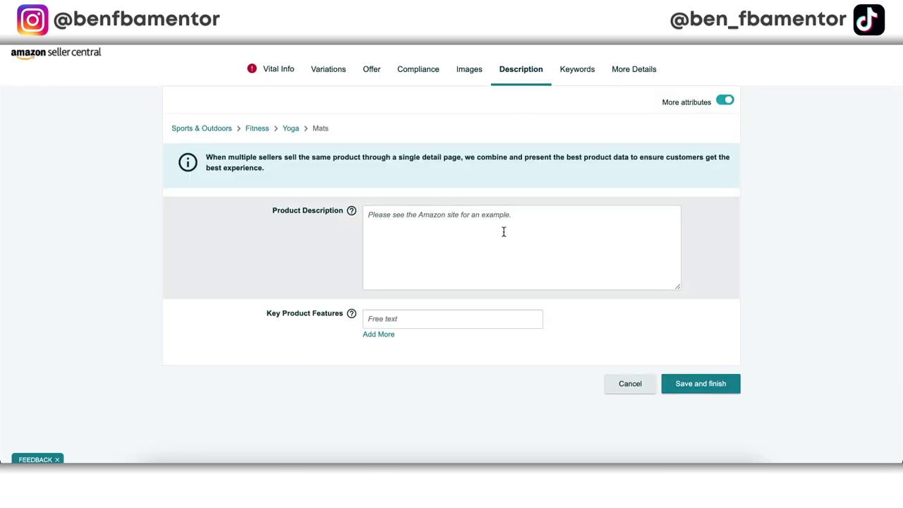
scroll(503, 231, down, 1)
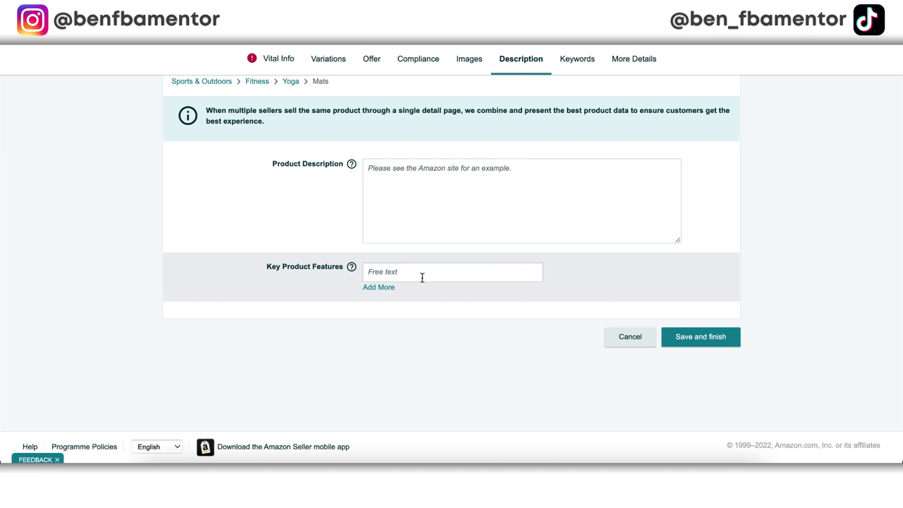
click(384, 288)
click(381, 310)
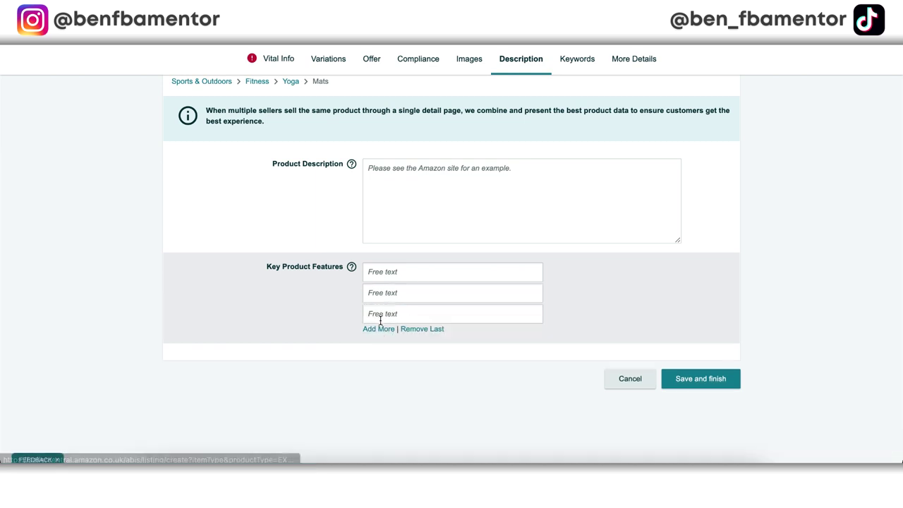
click(379, 329)
click(378, 351)
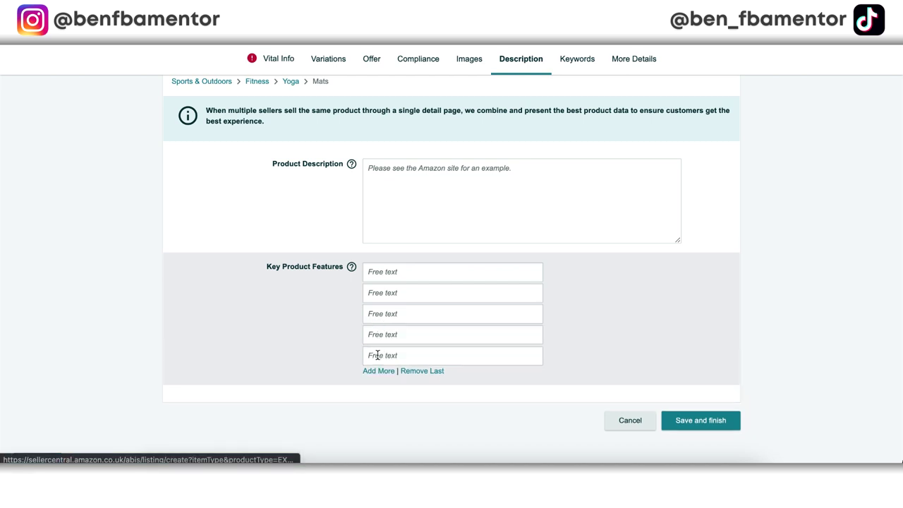
click(398, 271)
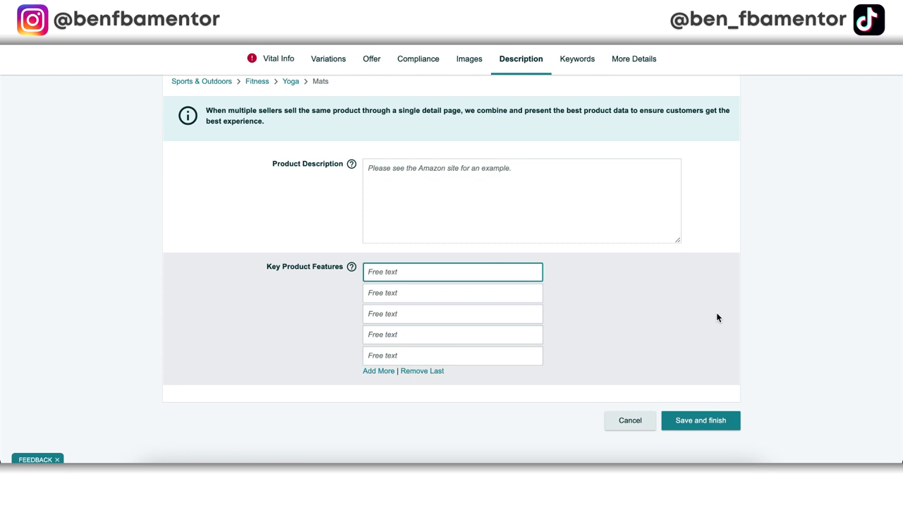
- Check the guidance for the listing's search terms and enter "yoga mat exercise mats gym exercises" as the keywords
click(576, 60)
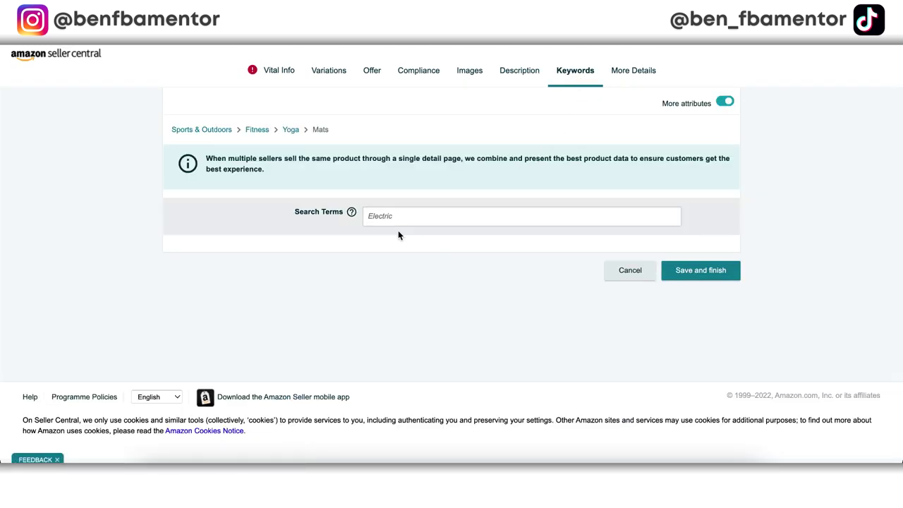
mouse_move(351, 211)
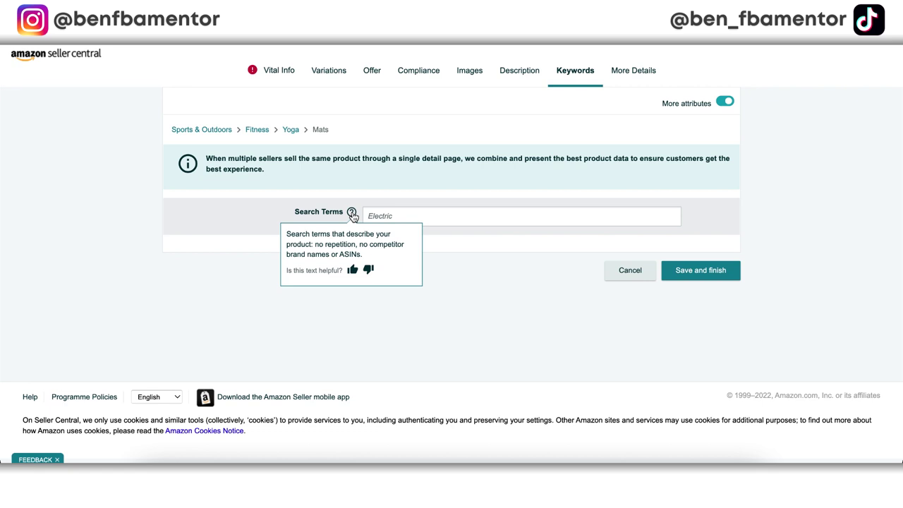
click(374, 216)
text(yoga mat exercic)
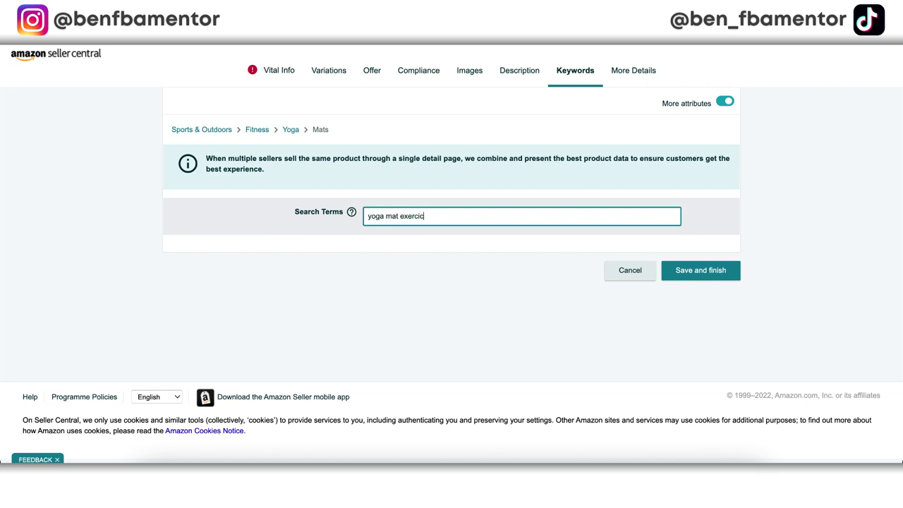
key(BackSpace)
text(se mats gym exercises)
mouse_move(352, 213)
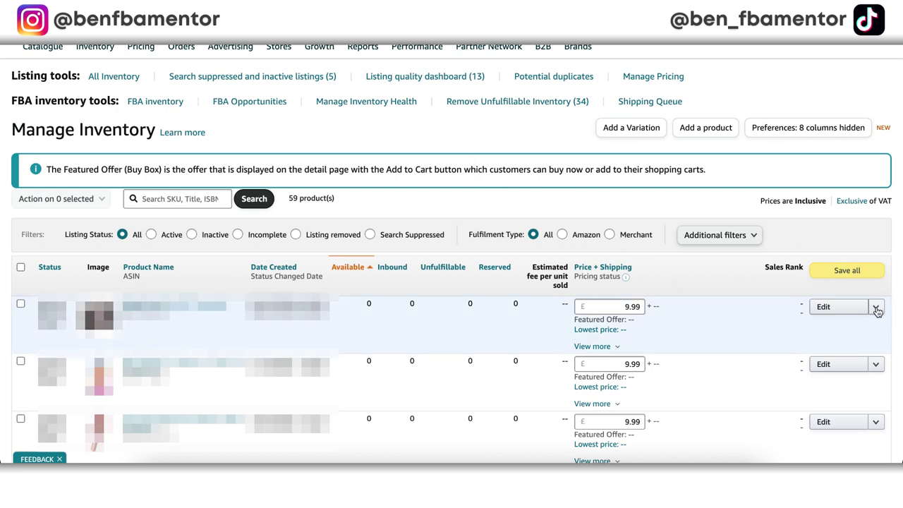
- Start sending inventory for the first product in Manage Inventory, and save its prep category as No prep needed
click(877, 309)
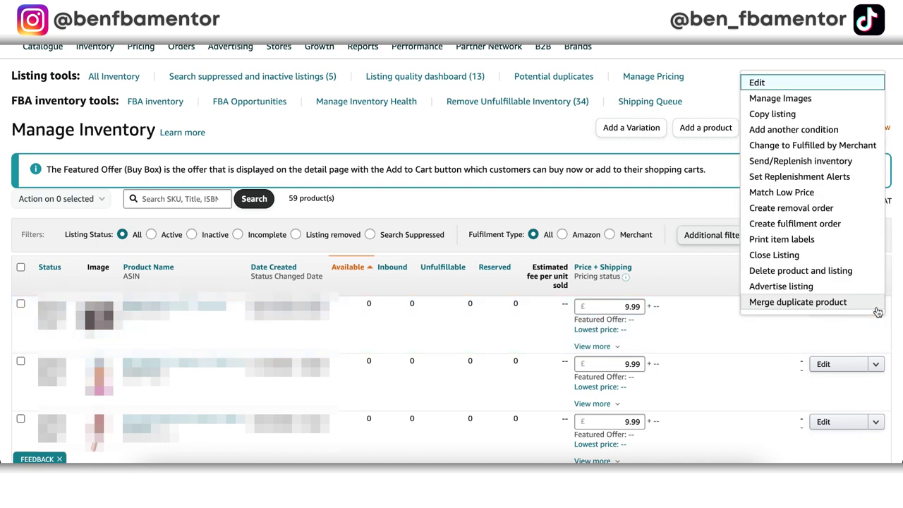
click(811, 163)
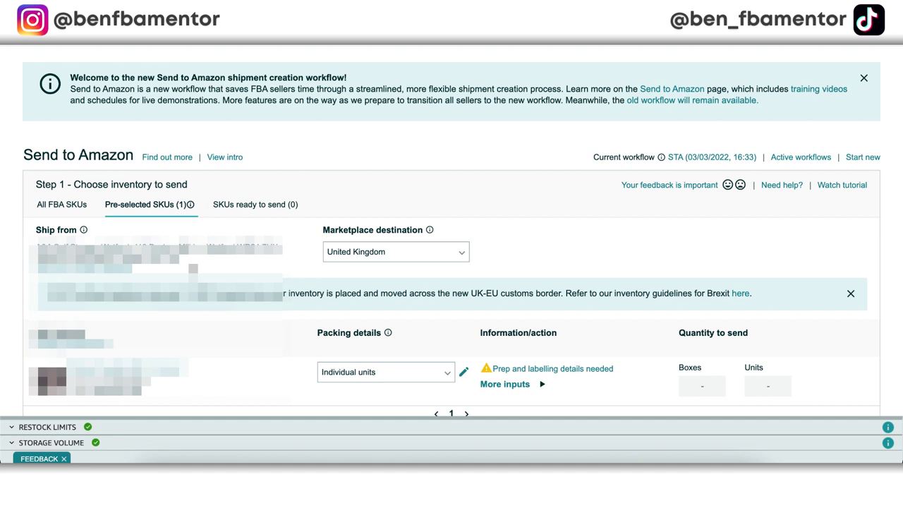
click(574, 375)
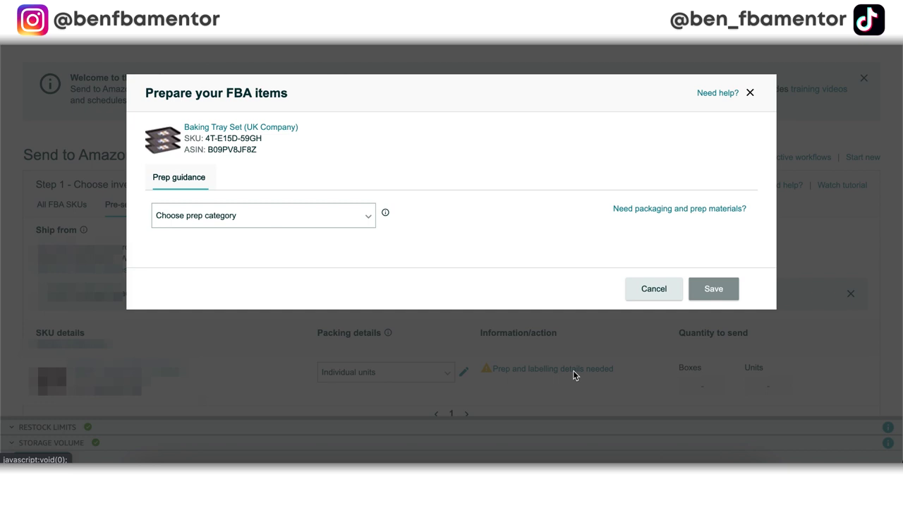
click(316, 222)
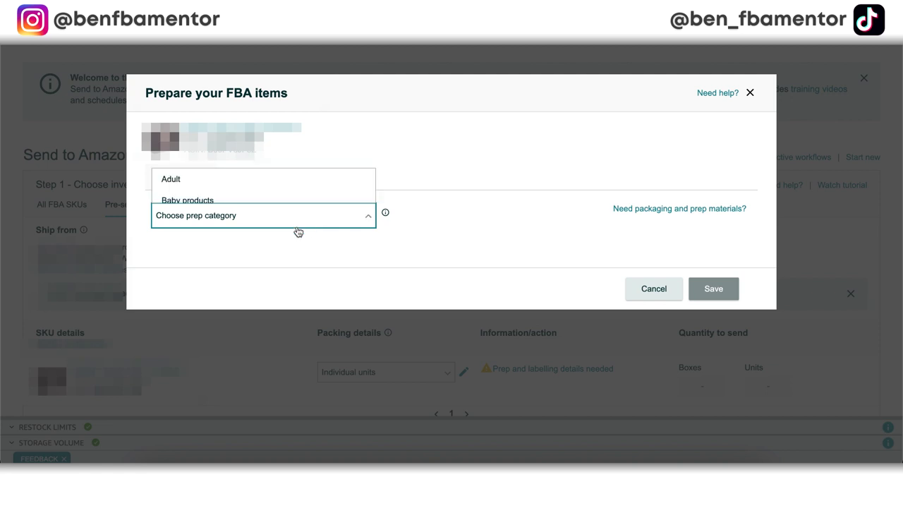
scroll(269, 196, down, 3)
scroll(272, 196, down, 4)
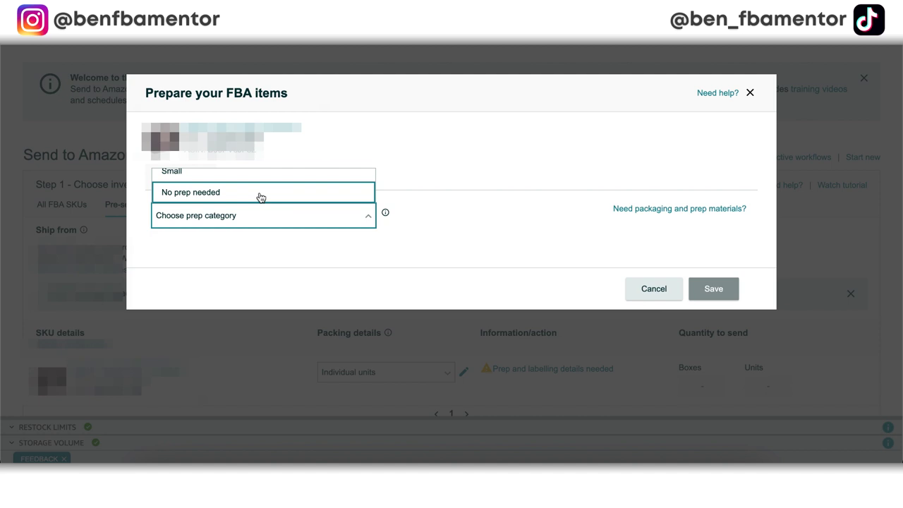
click(244, 196)
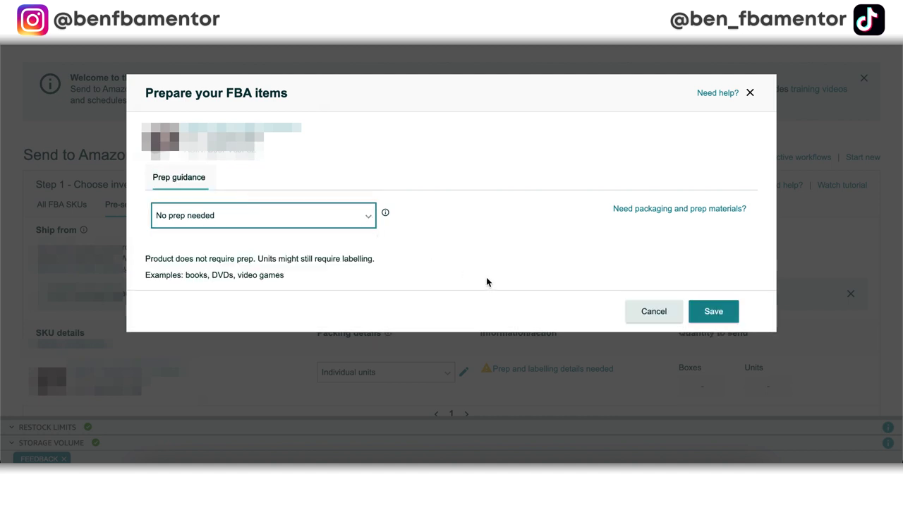
click(707, 311)
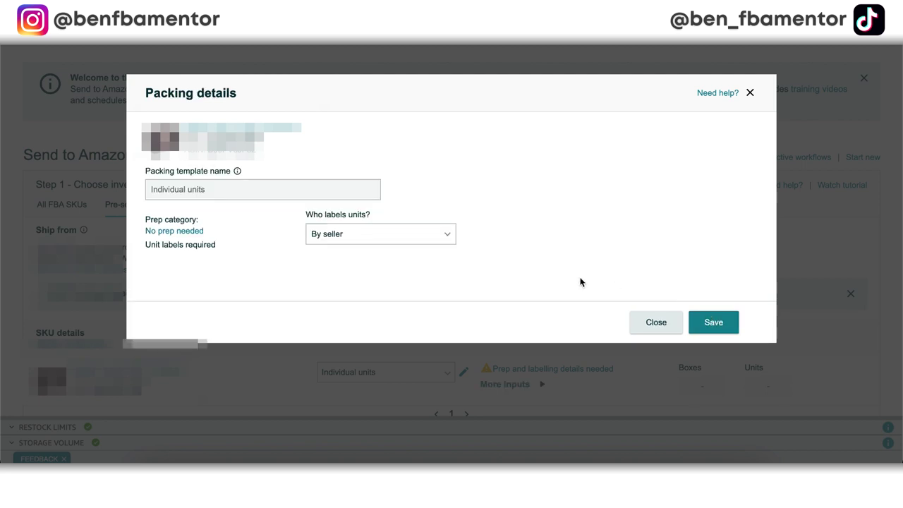
- Set the units to be labelled by the seller and save the packing details
click(373, 238)
click(389, 239)
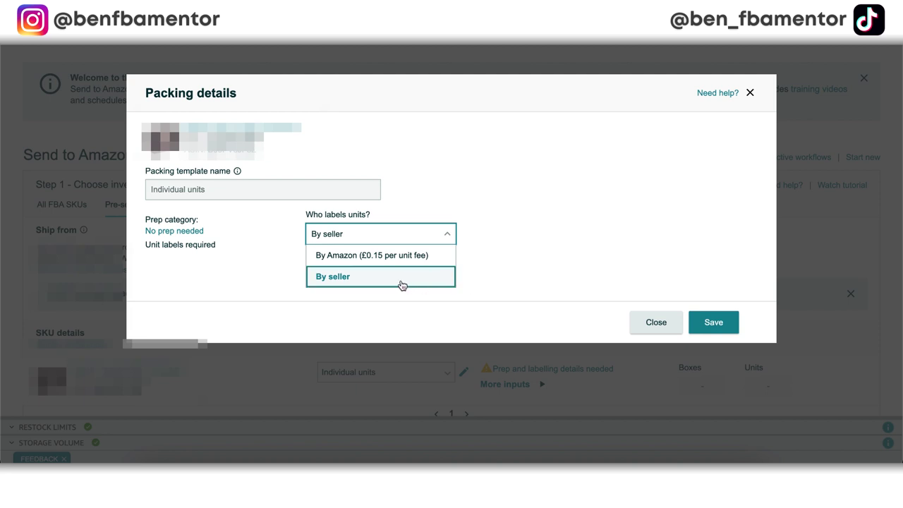
click(369, 282)
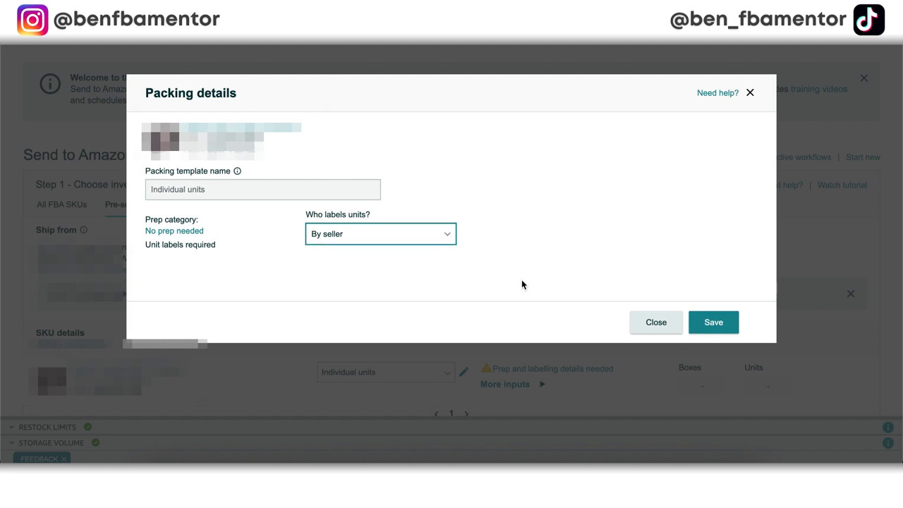
click(728, 330)
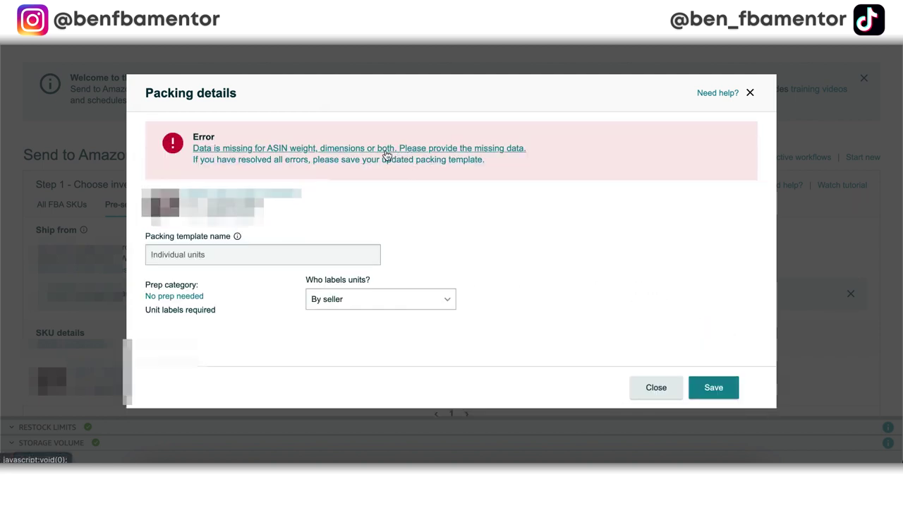
- Open the missing product data entry from the packing details error and set the package dimensions to 10 x 10 x 10 cm
click(251, 149)
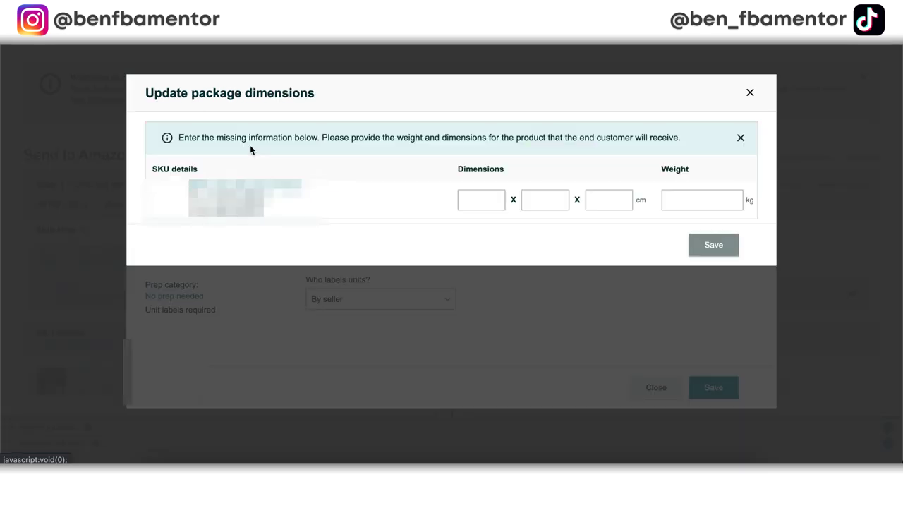
click(467, 198)
text(10)
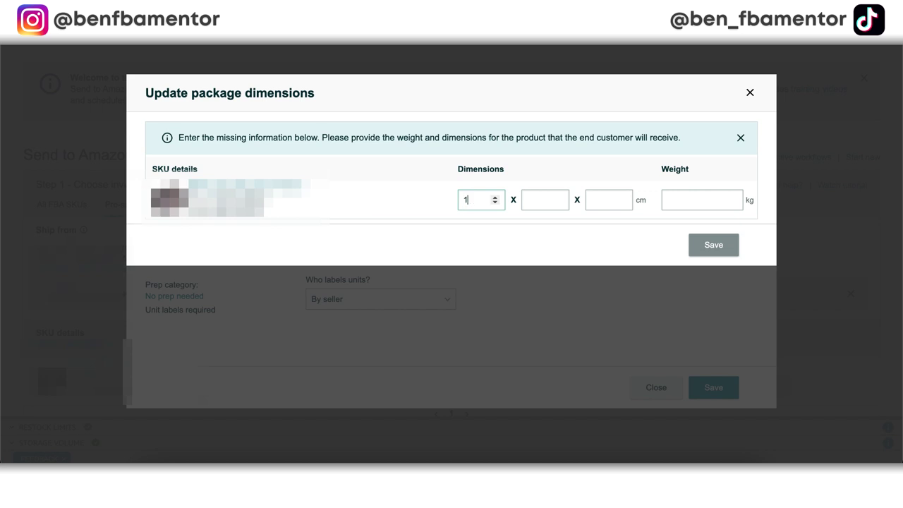
key(Tab)
text(10)
key(Tab)
text(10)
- Set the package weight to 1 kg, and save both the package measurements and the packing details
key(Tab)
text(20)
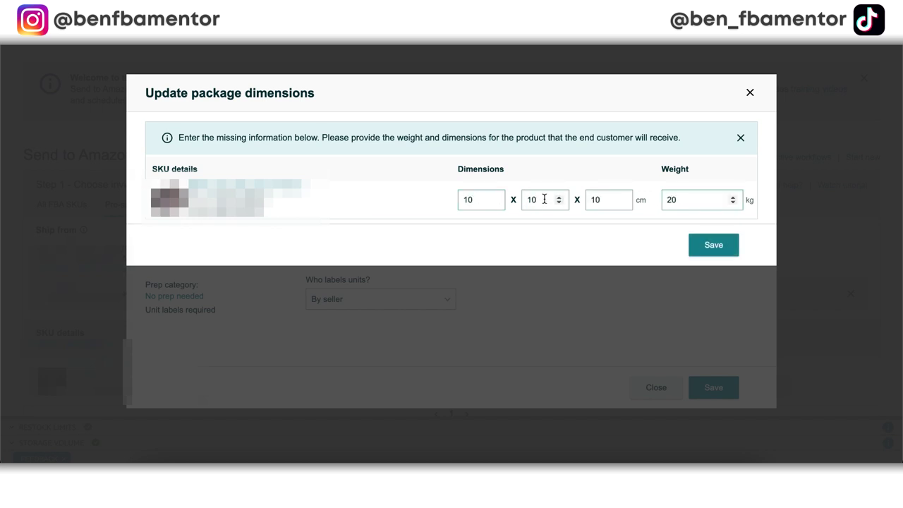
key(BackSpace)
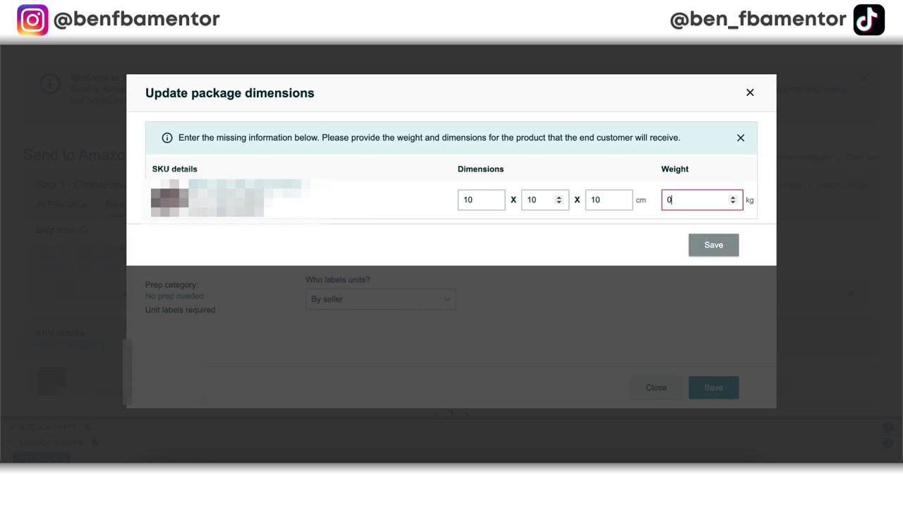
text(2)
key(BackSpace)
key(BackSpace)
text(1)
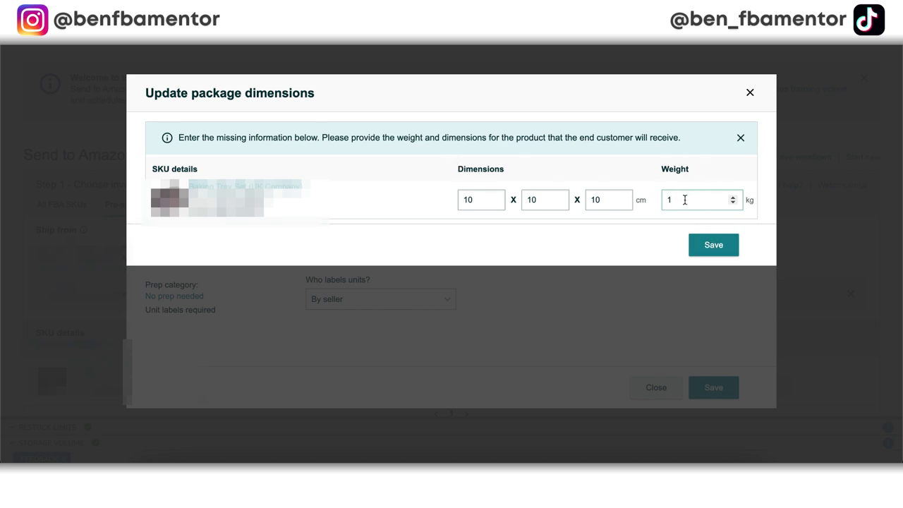
click(713, 247)
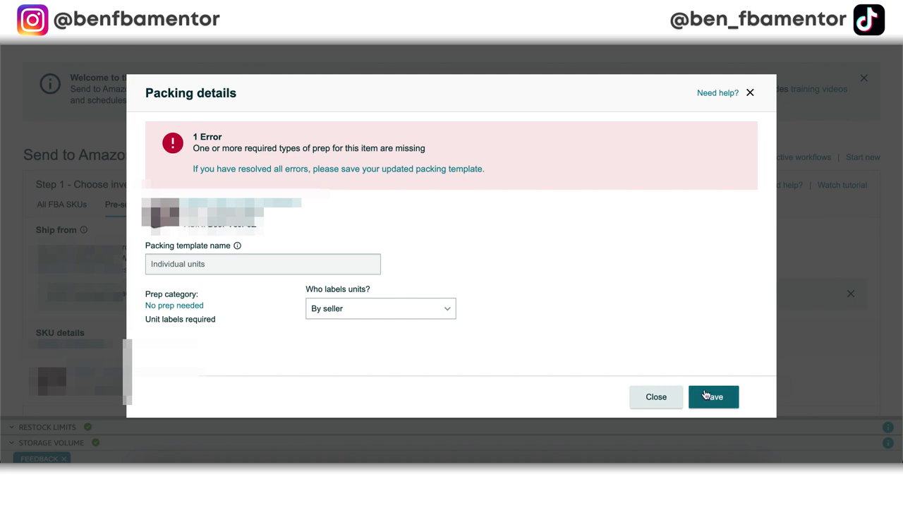
click(716, 398)
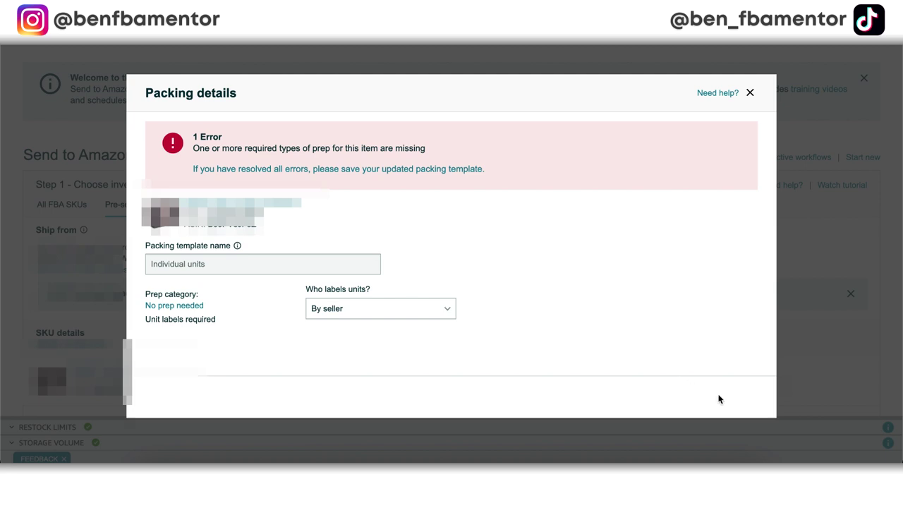
- Create a new case pack template named "Testing" with 50 units per box
scroll(575, 326, down, 1)
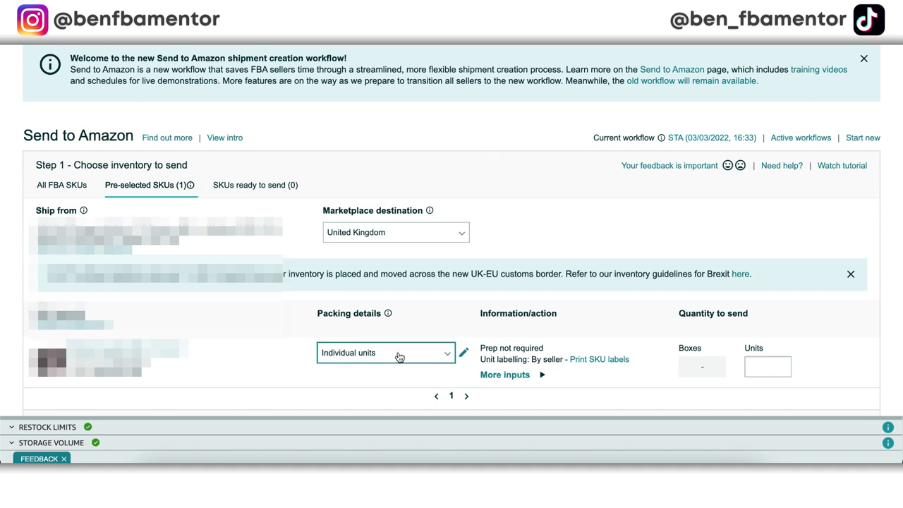
click(374, 354)
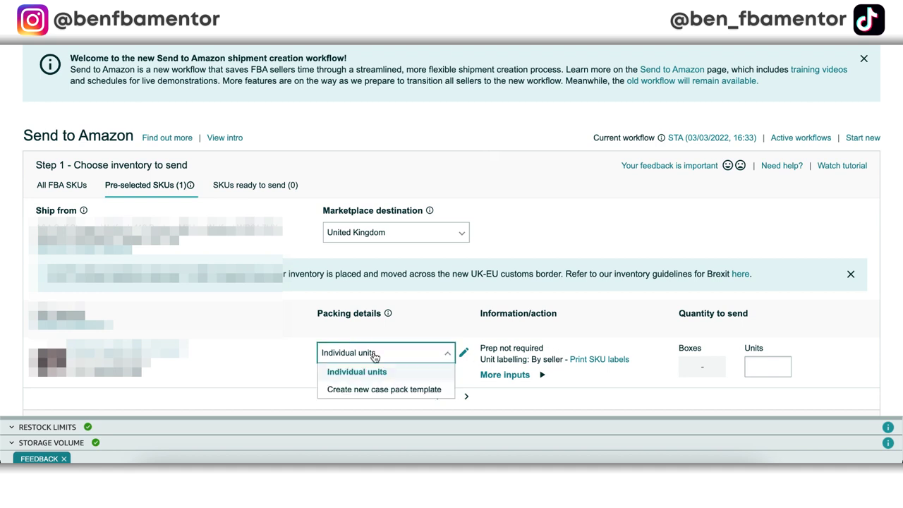
click(387, 392)
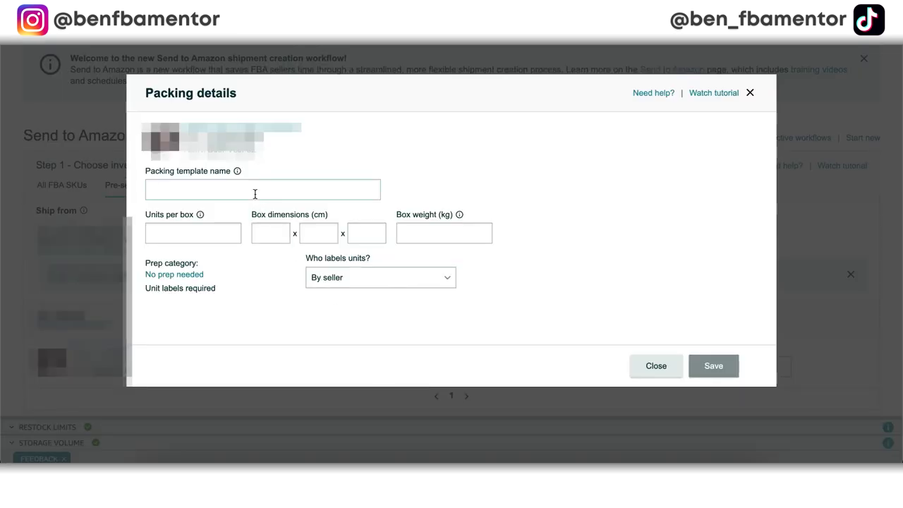
text(Testing)
click(192, 238)
text(50)
- Set the template's box dimensions to 50 x 50 x 50 cm and box weight to 10 kg, and save it
click(262, 232)
text(50)
key(Tab)
text(50)
key(Tab)
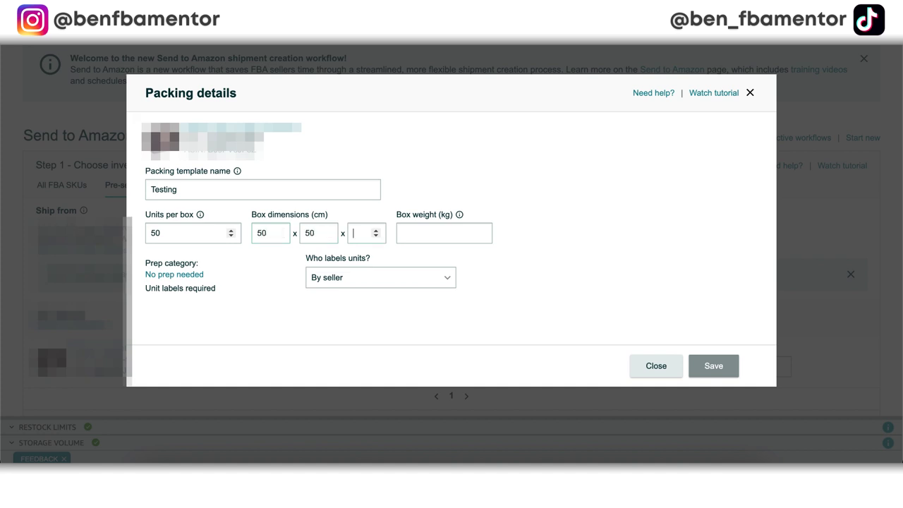
text(50)
key(Tab)
text(10)
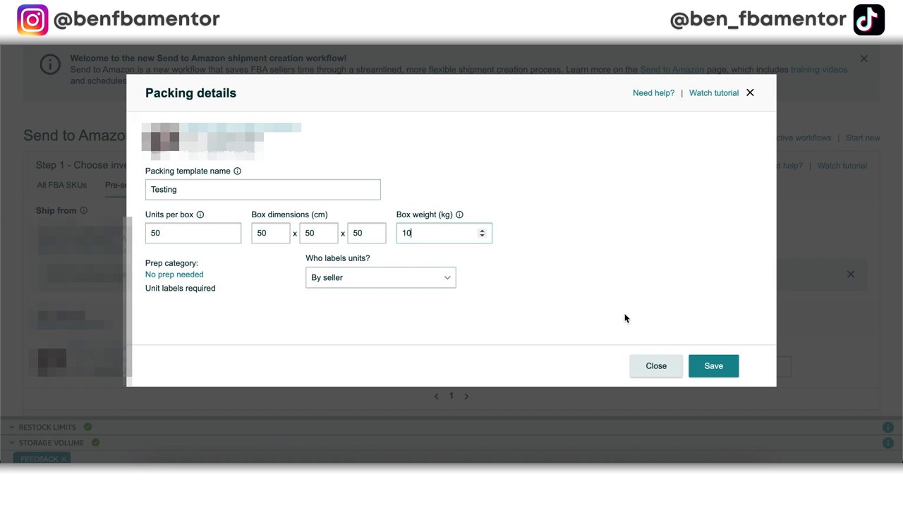
click(724, 374)
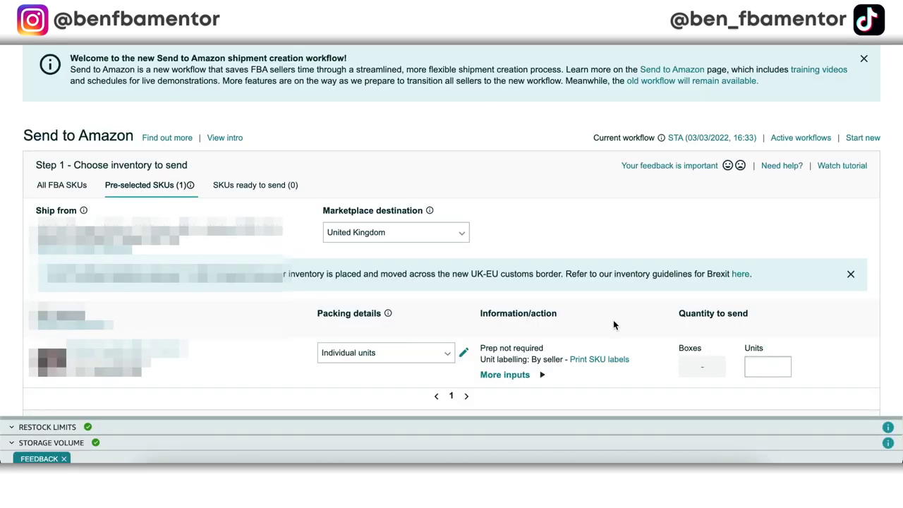
- Apply the Testing packing template to the SKU and mark 2 boxes as ready to send
click(447, 353)
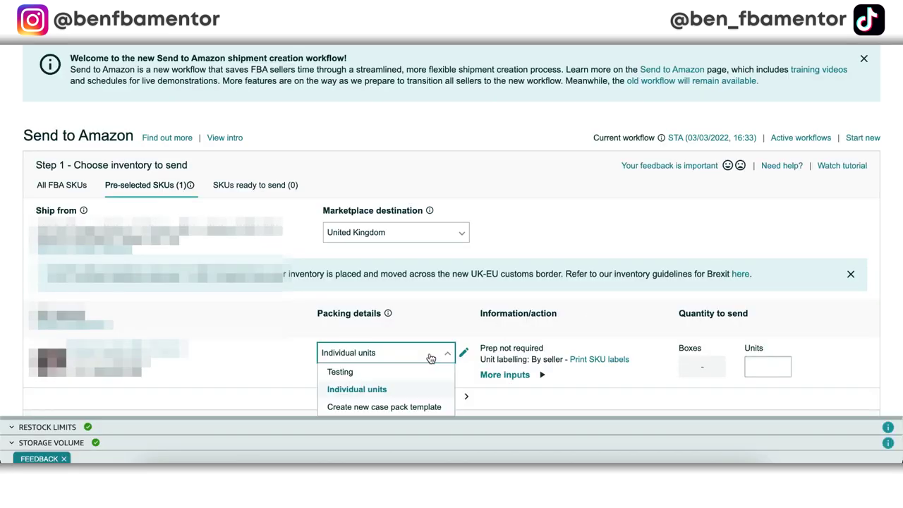
click(369, 372)
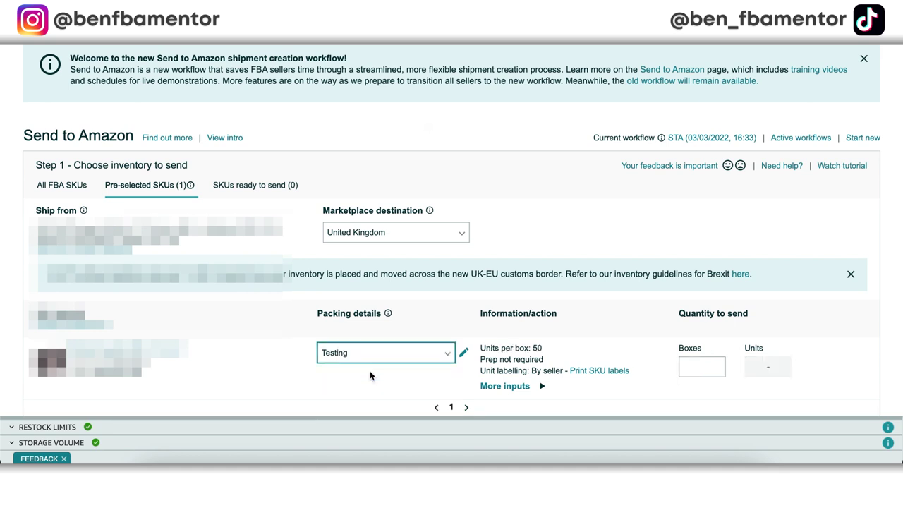
click(697, 368)
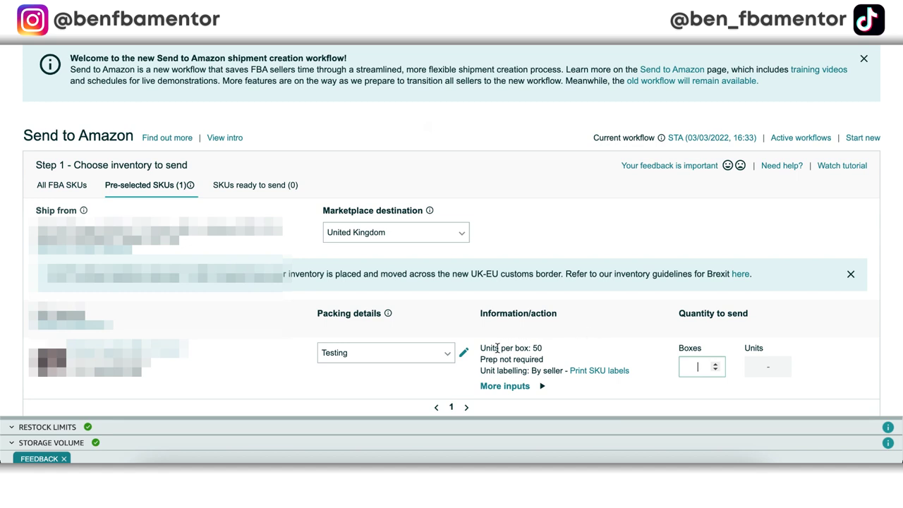
text(2)
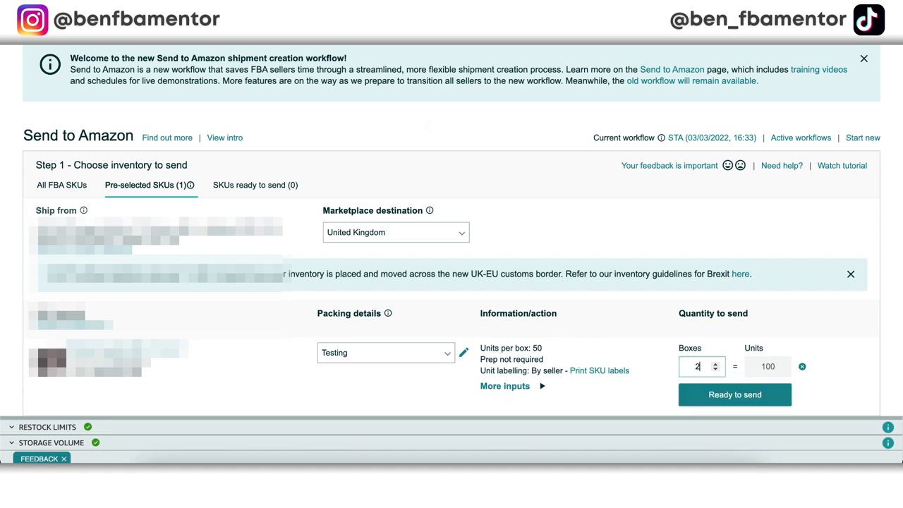
click(738, 391)
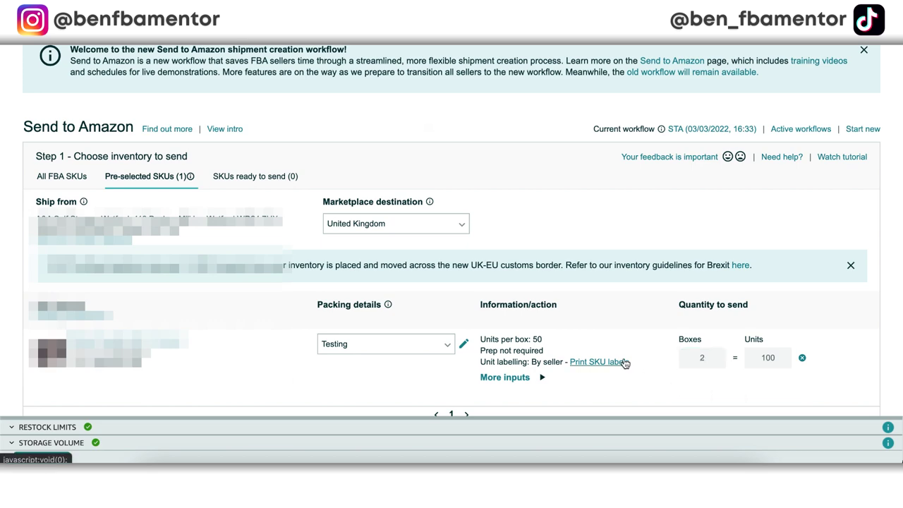
- Confirm the inventory to send and set the ship date to 03/03/2022
scroll(624, 363, down, 5)
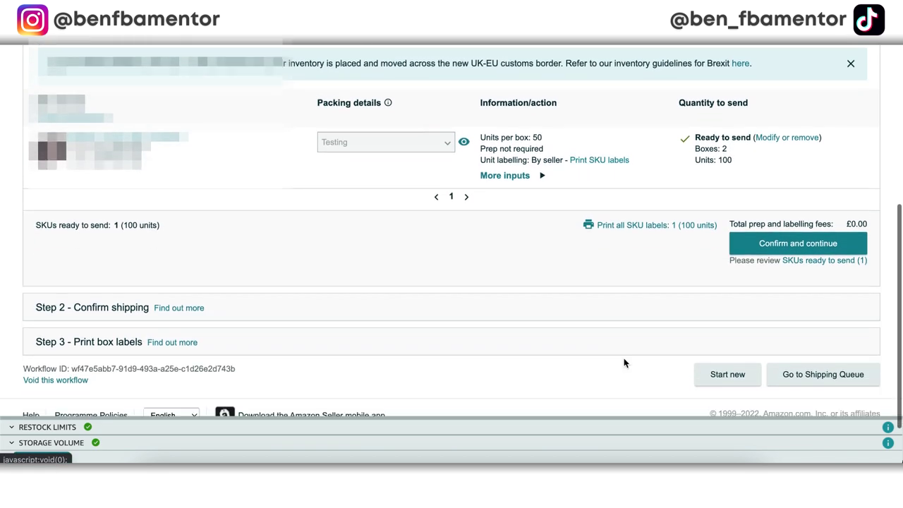
click(787, 248)
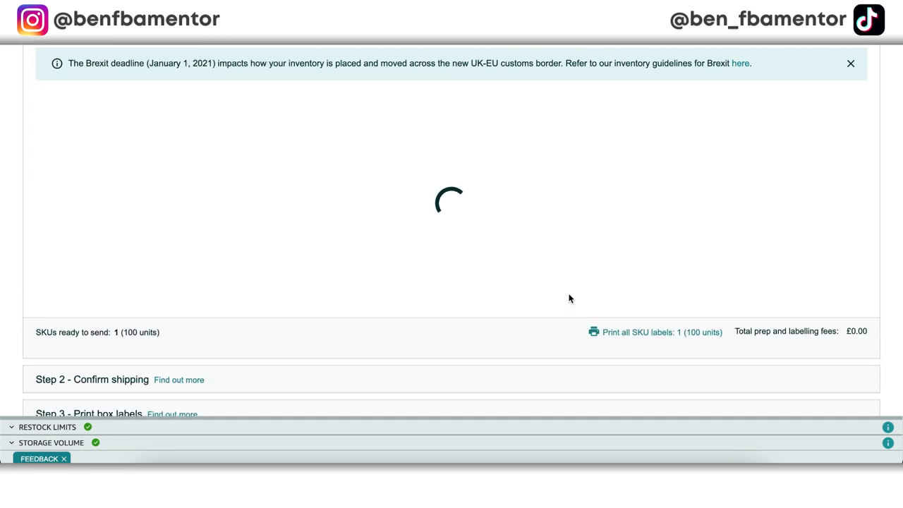
scroll(570, 296, down, 2)
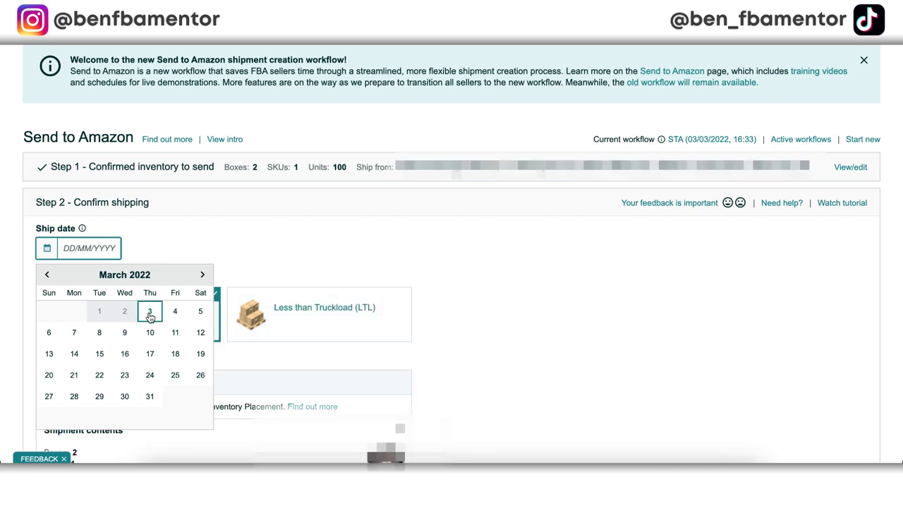
click(150, 312)
- Review the shipping mode, shipment contents and UPS charge, and agree to the Amazon partnered carrier's terms and conditions
scroll(293, 278, down, 2)
scroll(292, 277, down, 3)
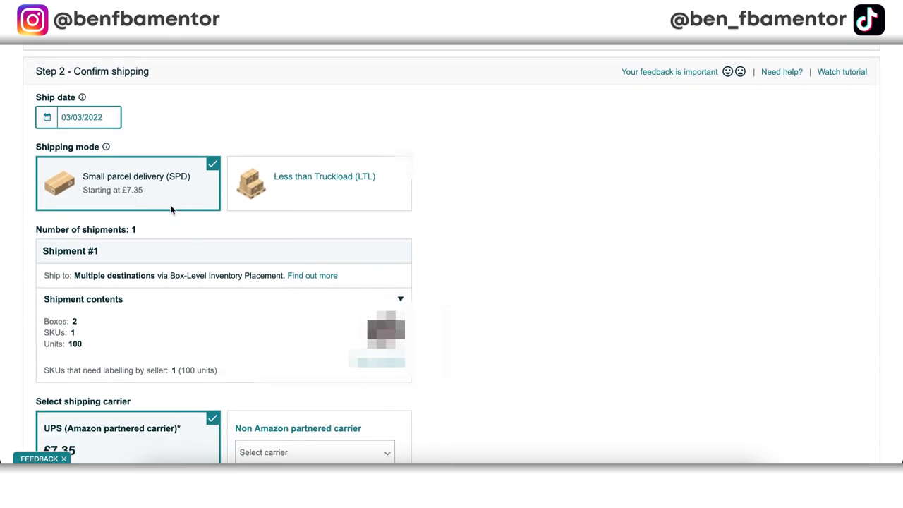
scroll(170, 205, down, 3)
scroll(170, 205, up, 1)
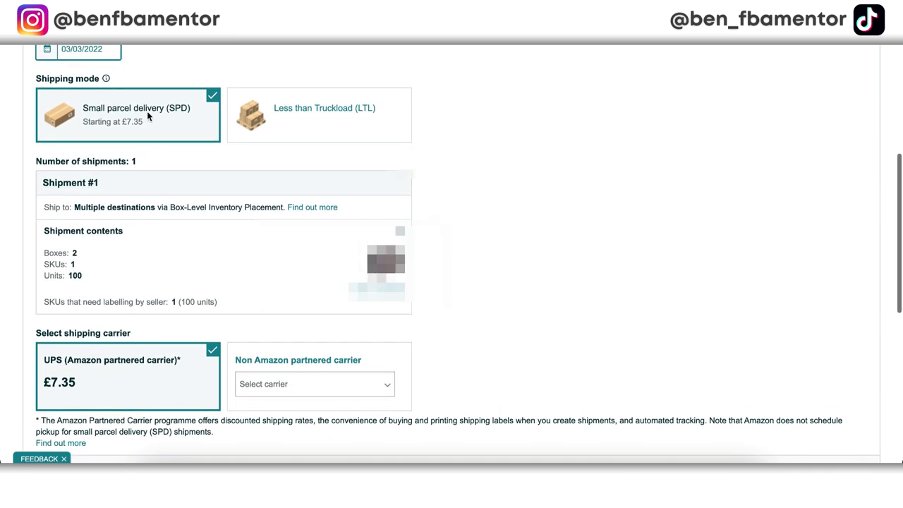
scroll(208, 206, down, 2)
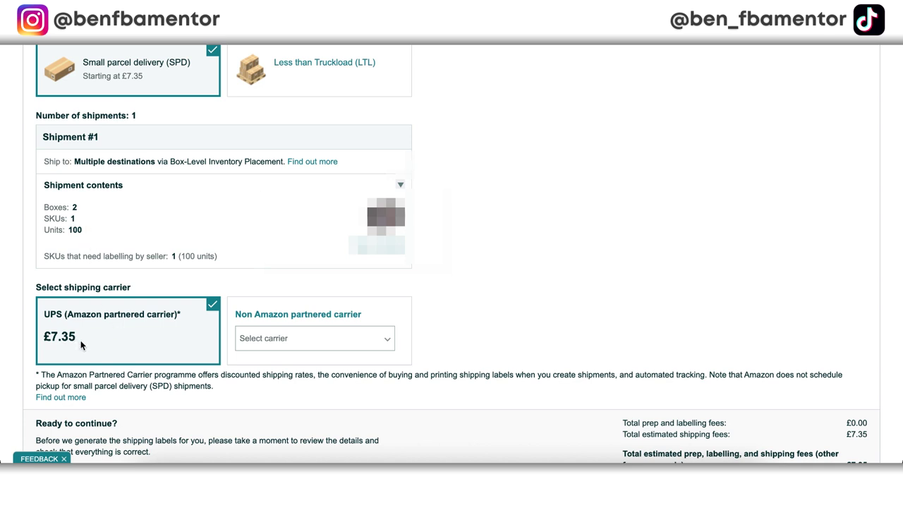
scroll(80, 344, down, 3)
click(628, 382)
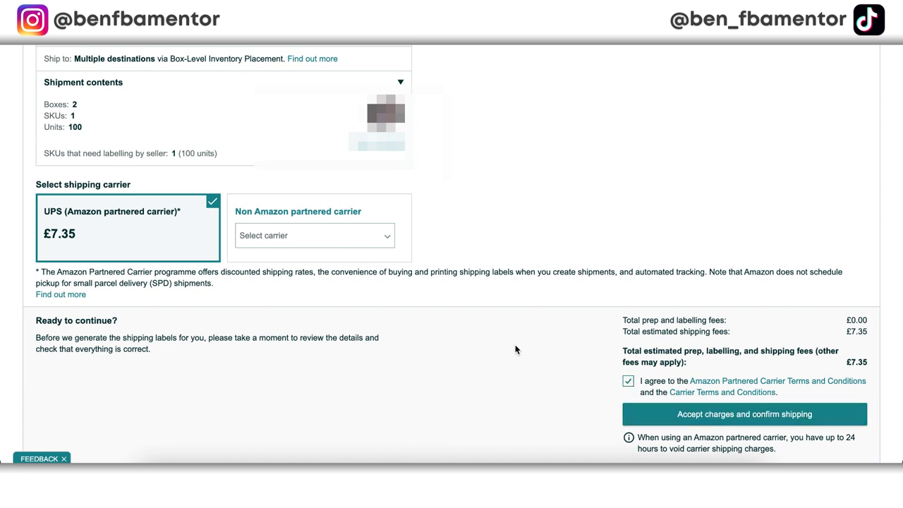
scroll(515, 349, up, 1)
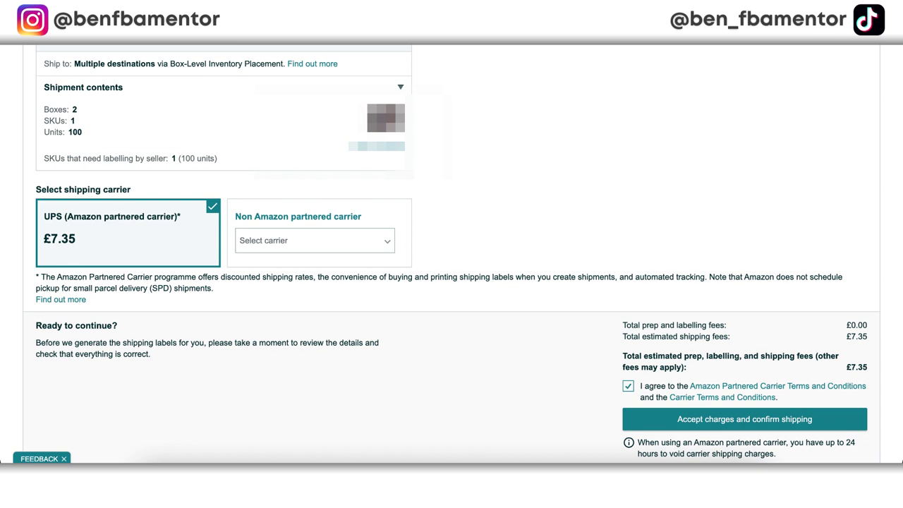
- Search Google in a new tab for "ups schedule a collection" and open the UPS United Kingdom parcel collection page
key(ctrl+t)
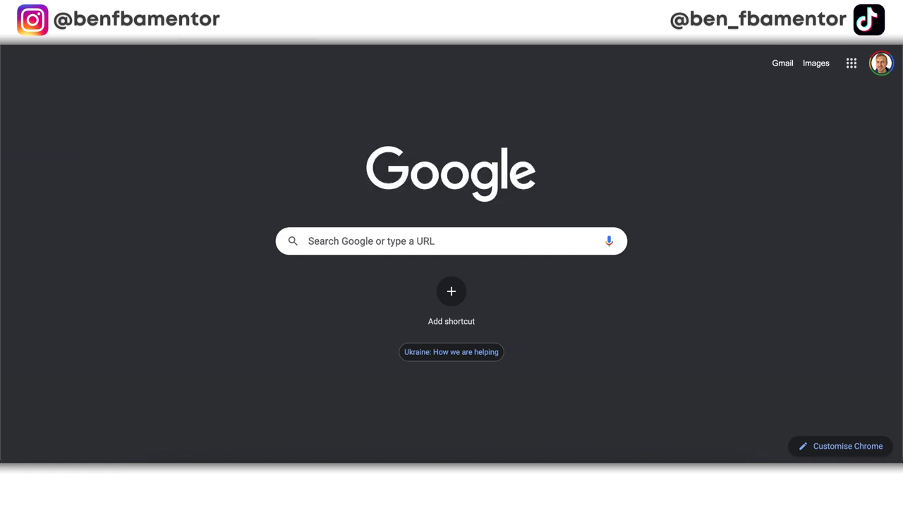
click(417, 249)
text(ups sch)
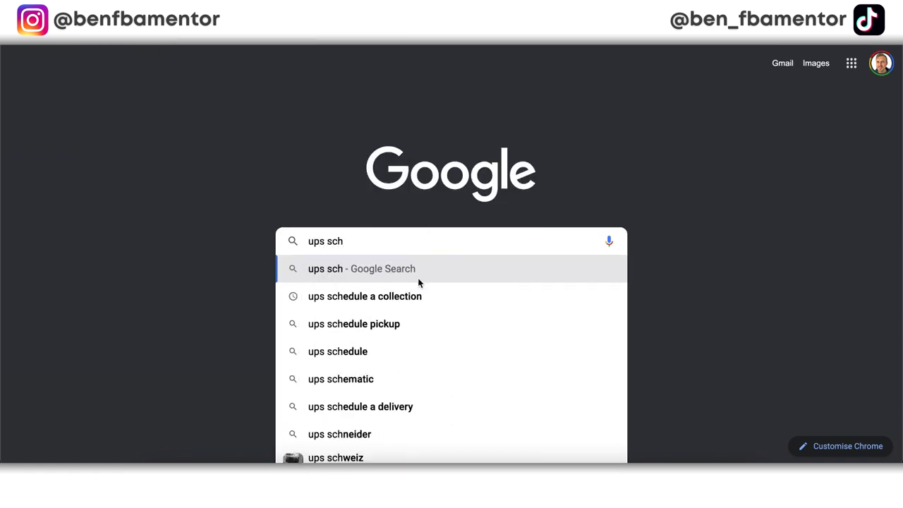
key(Down)
key(Return)
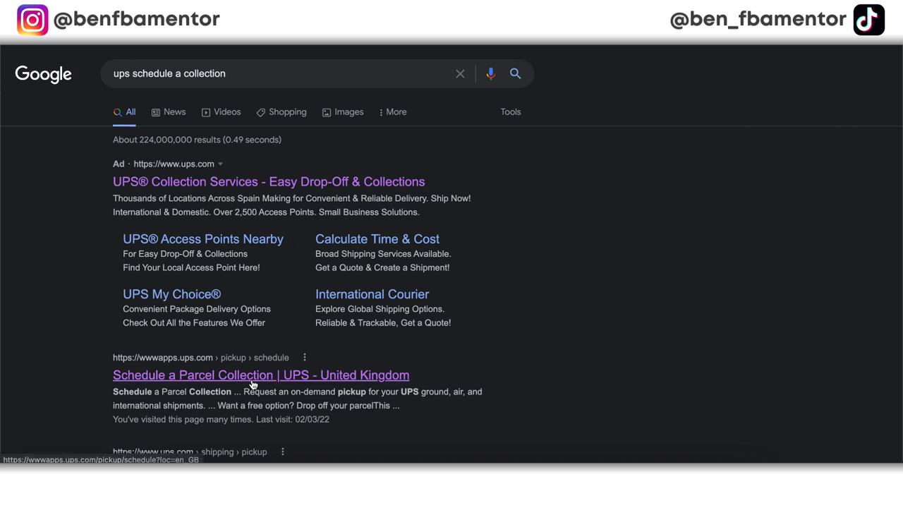
click(286, 379)
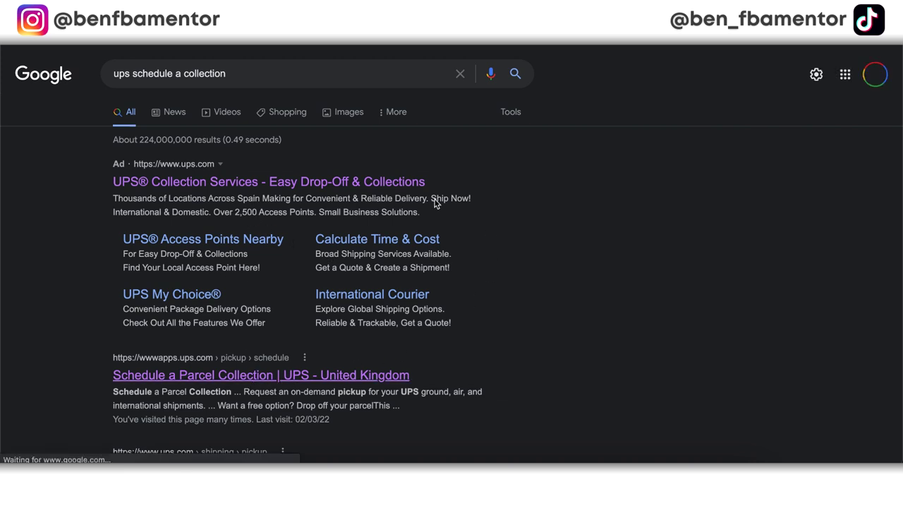
- Set the UPS collection to 2 packages with a total weight of 20 kg
scroll(368, 259, down, 1)
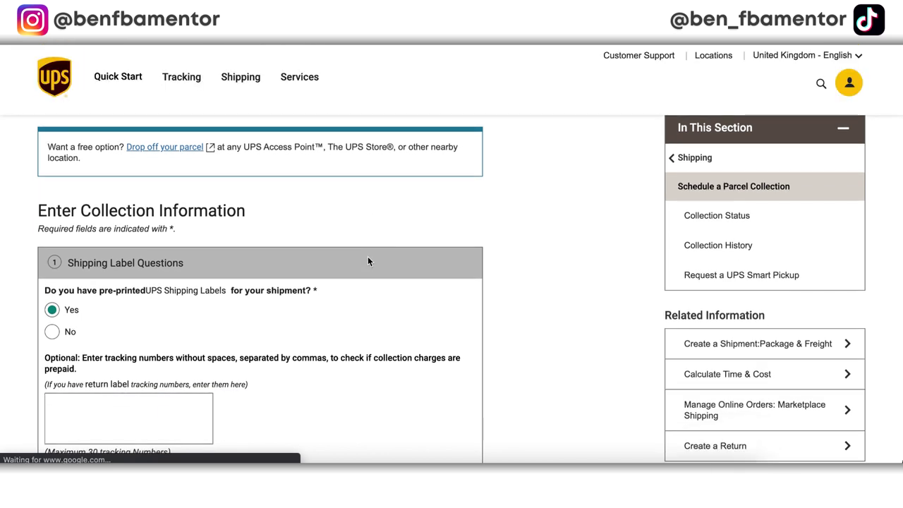
scroll(367, 261, down, 3)
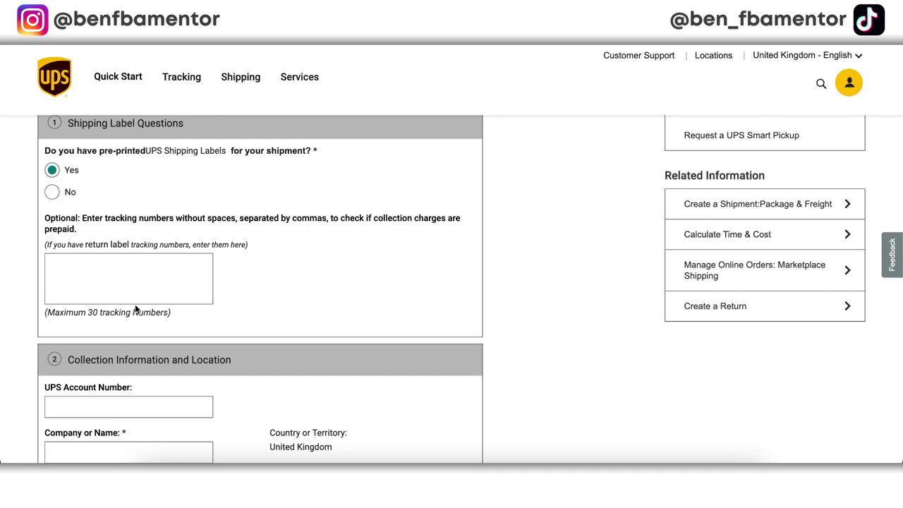
scroll(135, 304, down, 3)
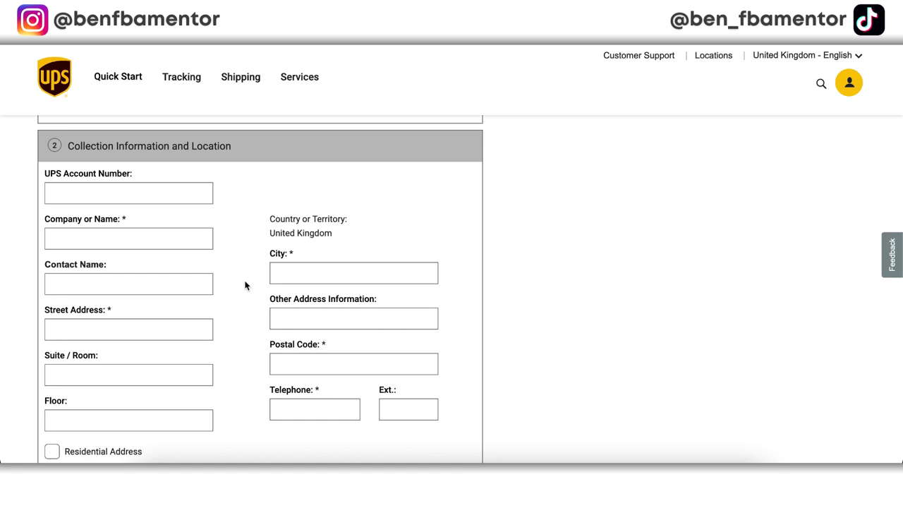
scroll(238, 286, down, 5)
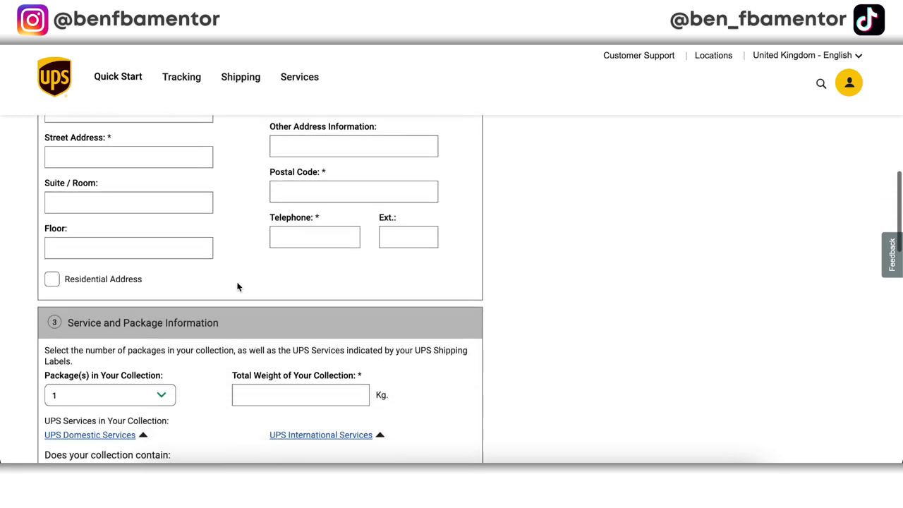
click(152, 230)
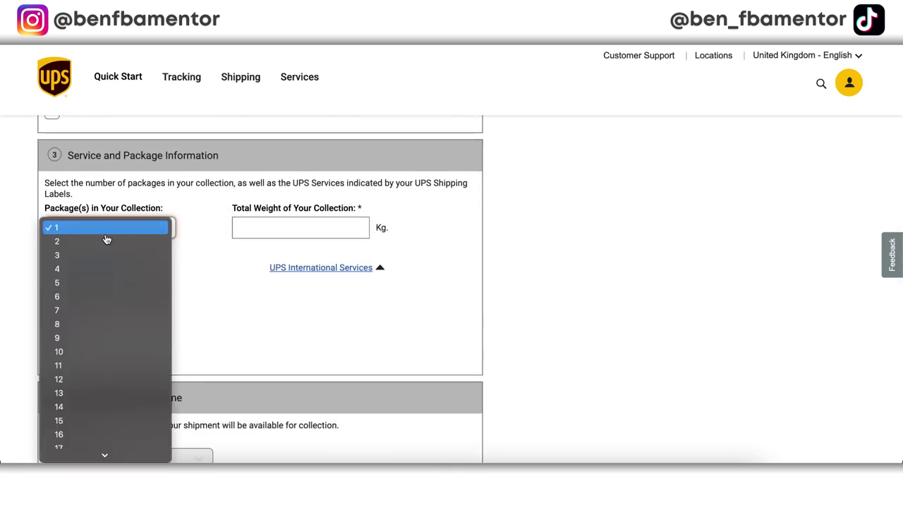
click(98, 242)
click(254, 231)
text(20)
click(227, 294)
- Review the collection date, earliest and latest times, preferred location and special instructions sections of the UPS form
scroll(226, 294, down, 3)
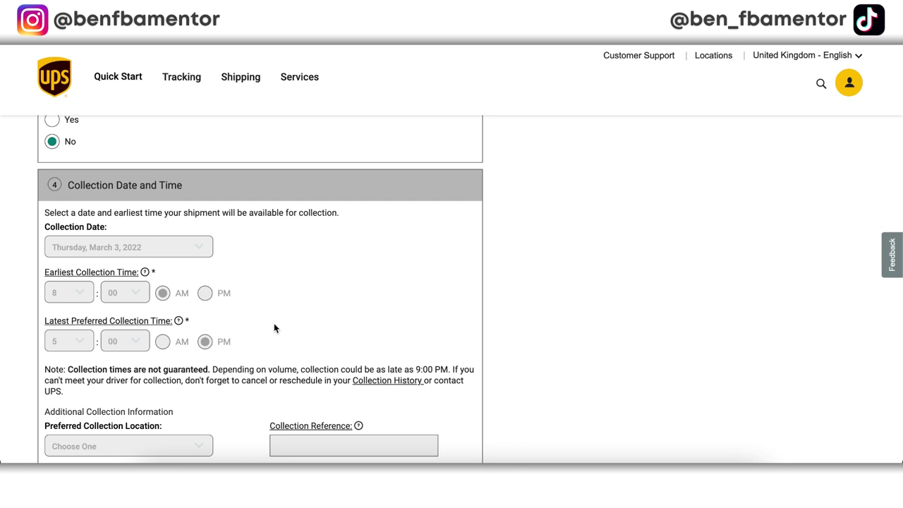
scroll(258, 332, down, 3)
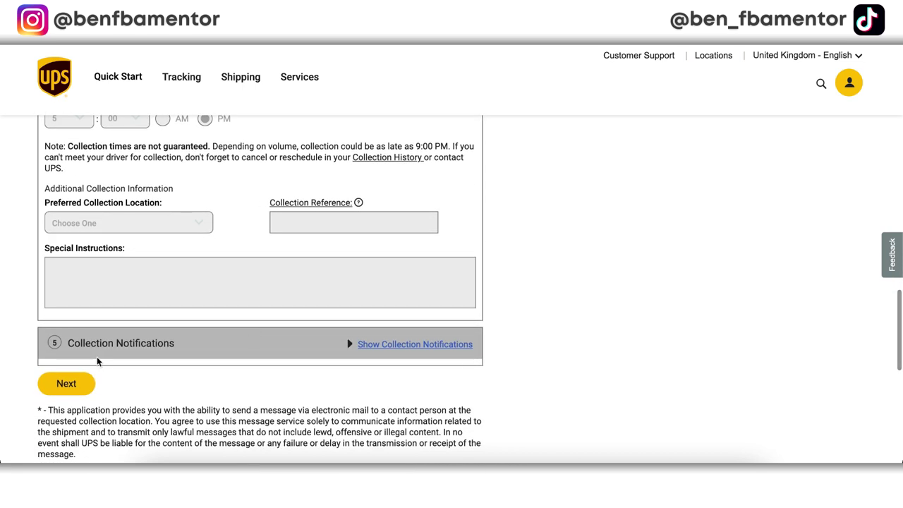
scroll(190, 319, up, 1)
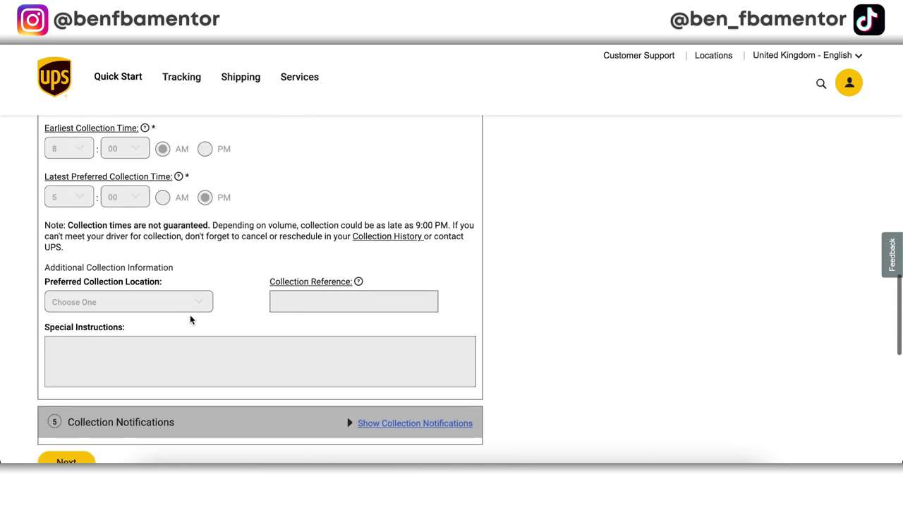
scroll(246, 278, up, 1)
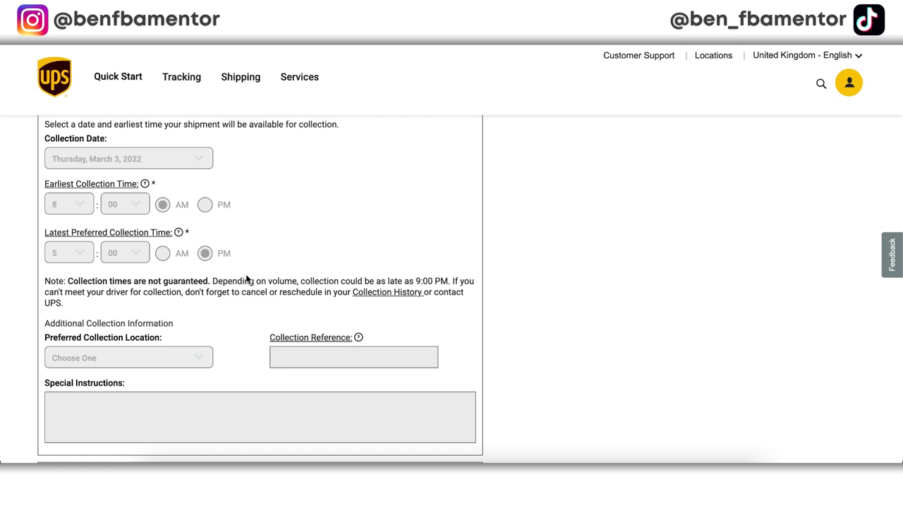
scroll(246, 276, up, 1)
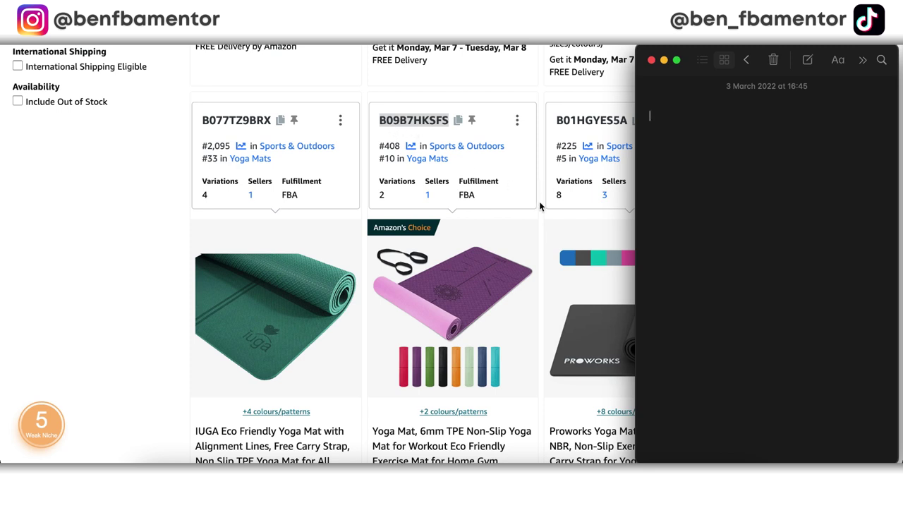
- Select the ASIN B09B7HKSFS of the purple 6mm TPE yoga mat in the Amazon search results
scroll(531, 212, down, 2)
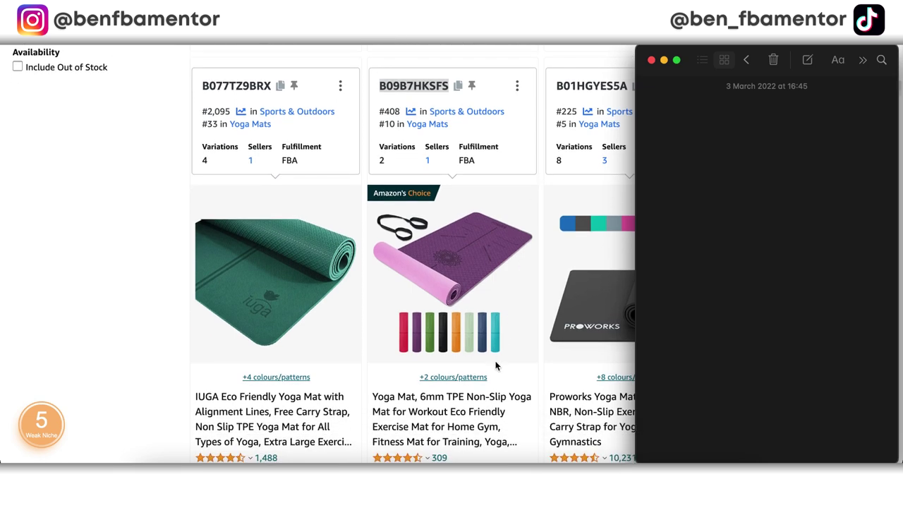
scroll(471, 202, up, 3)
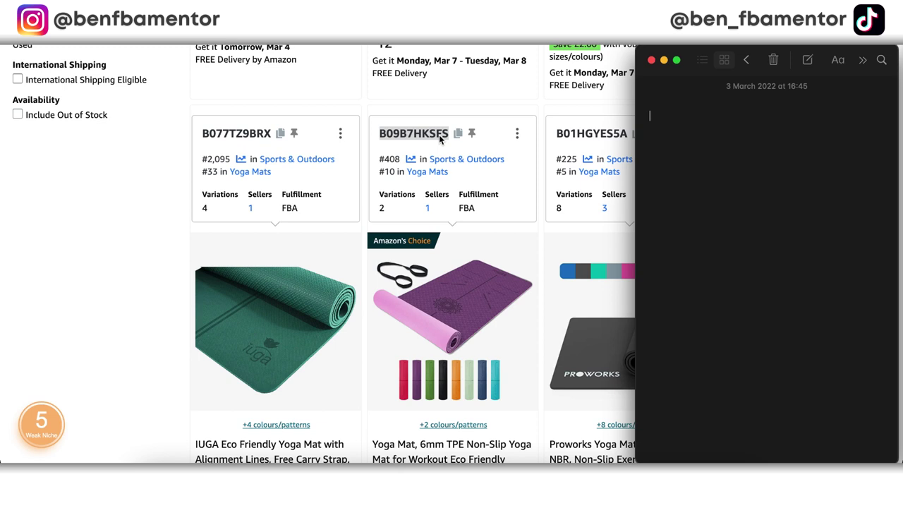
click(431, 138)
double_click(422, 134)
click(422, 134)
double_click(422, 134)
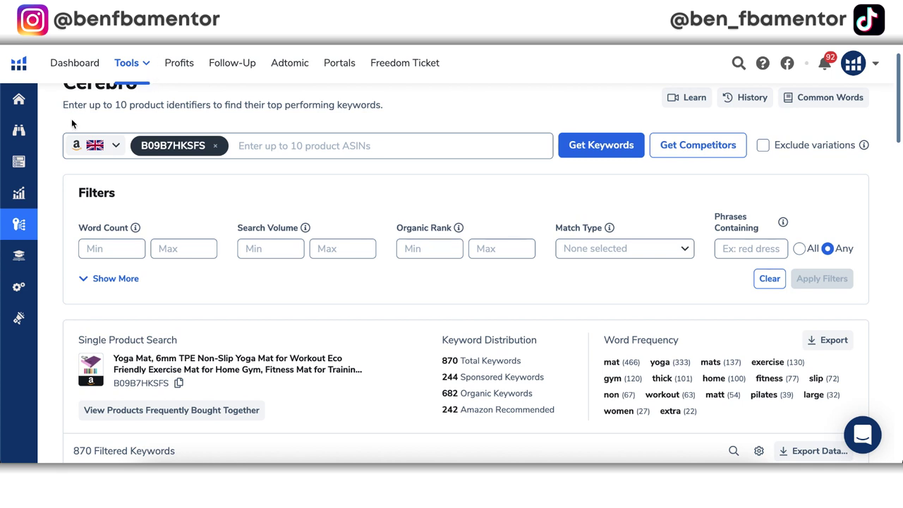
- Switch to Notes and list under "Search Terms:" the keywords Yoga Mat, Gym, Exercise Mat, Yoga Mats For Women, Yoga, Gym Mat, Mat and Gymnastics Mat
mouse_move(28, 130)
scroll(123, 173, up, 1)
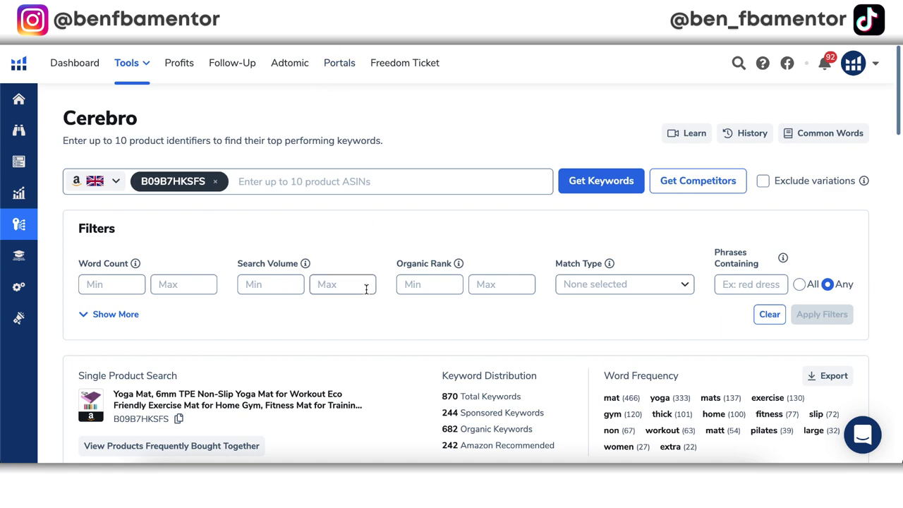
scroll(368, 288, down, 3)
scroll(366, 294, down, 2)
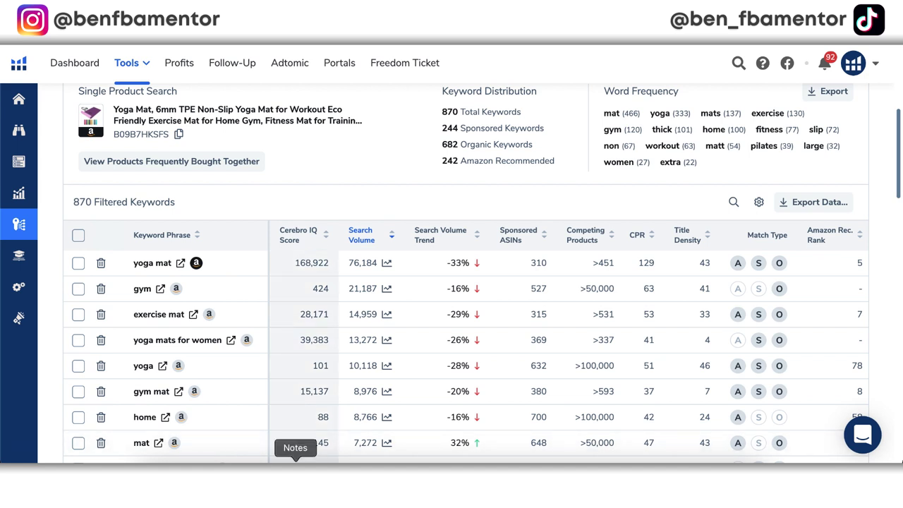
click(294, 471)
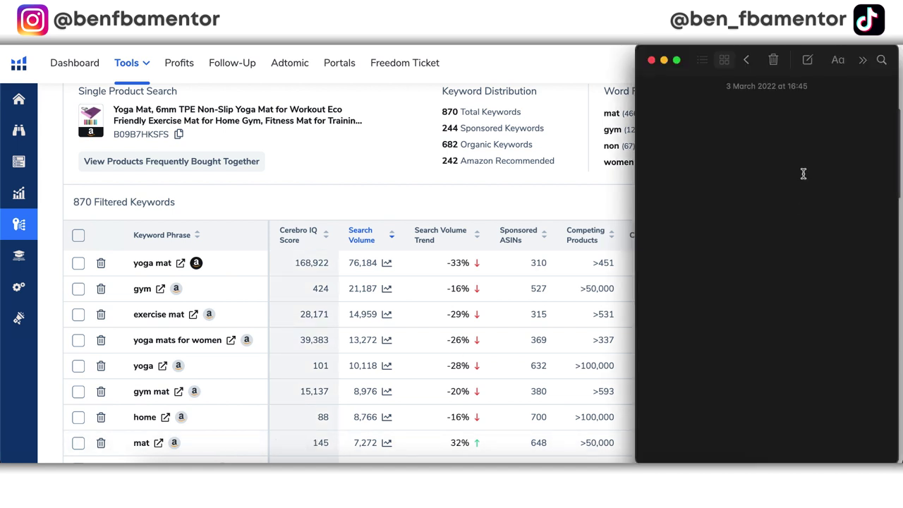
text(Search Te)
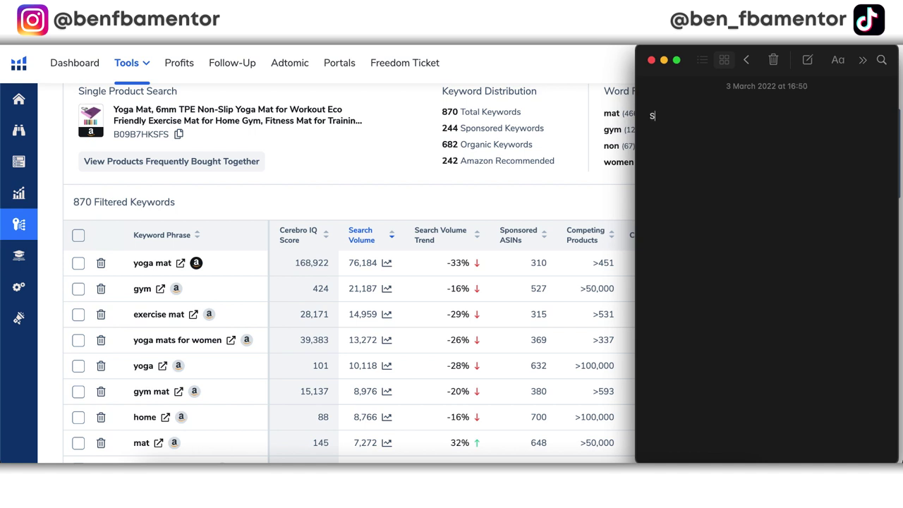
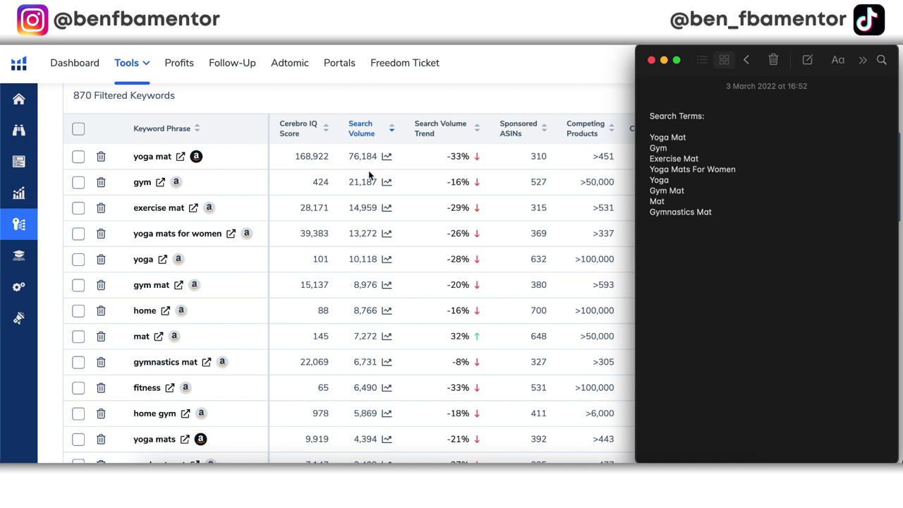
- Add Fitness, Home Gym and Workout Mat to the end of the search terms list
scroll(316, 375, down, 2)
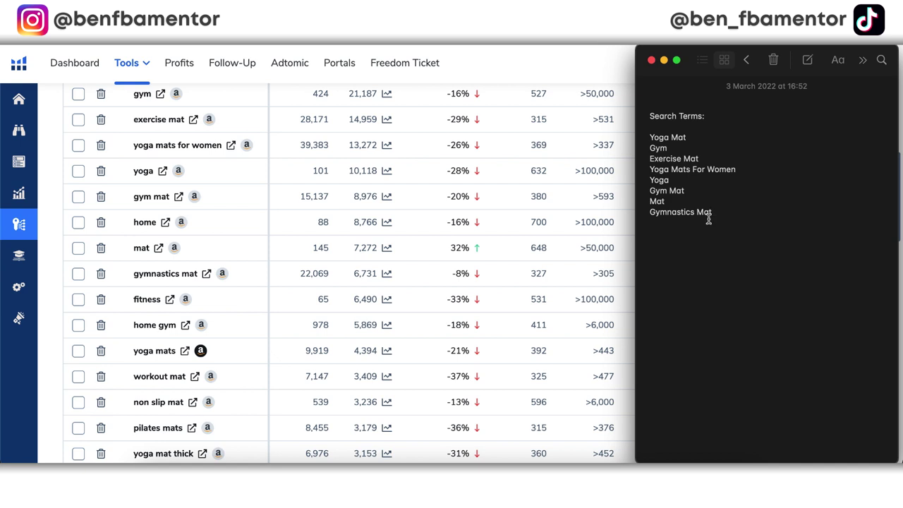
key(Return)
text(Fitness)
key(Return)
text(Home Gy)
text(m )
text(Workout Mat)
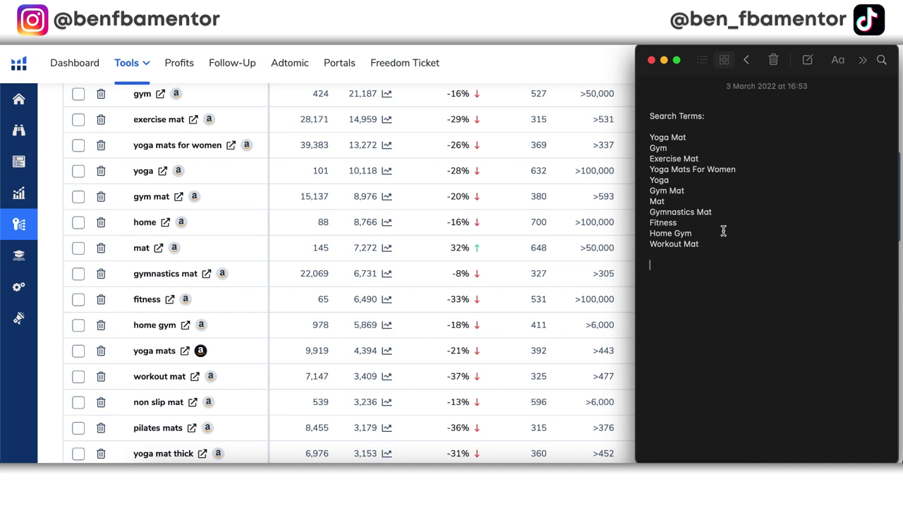
- Add a "Keywords:" section below the search terms reading "Yoga Mat Gym Exercise Mats For Women Gymnastics Fitness Home Workout"
text(Yoga)
key(BackSpace)
key(BackSpace)
key(BackSpace)
key(BackSpace)
text(Keywords)
text(Yoga Mat )
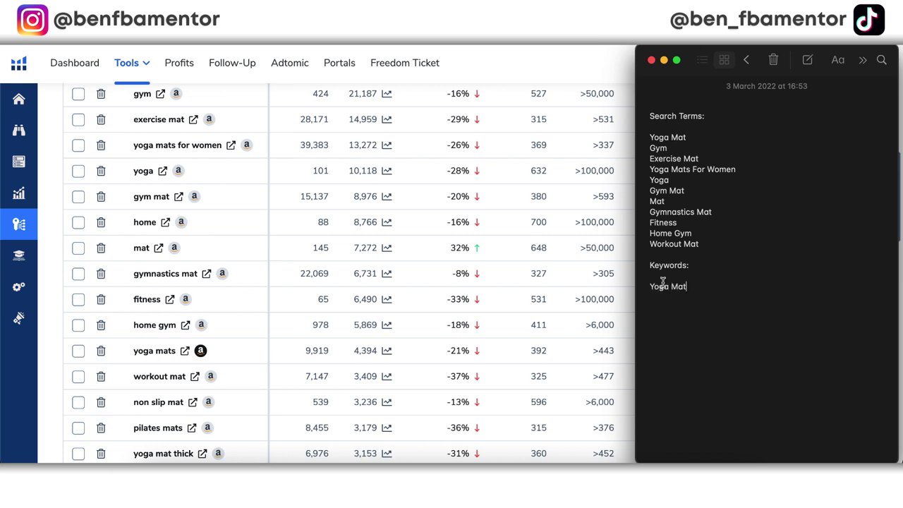
text(Gym Exervc)
key(BackSpace)
key(BackSpace)
text(cise)
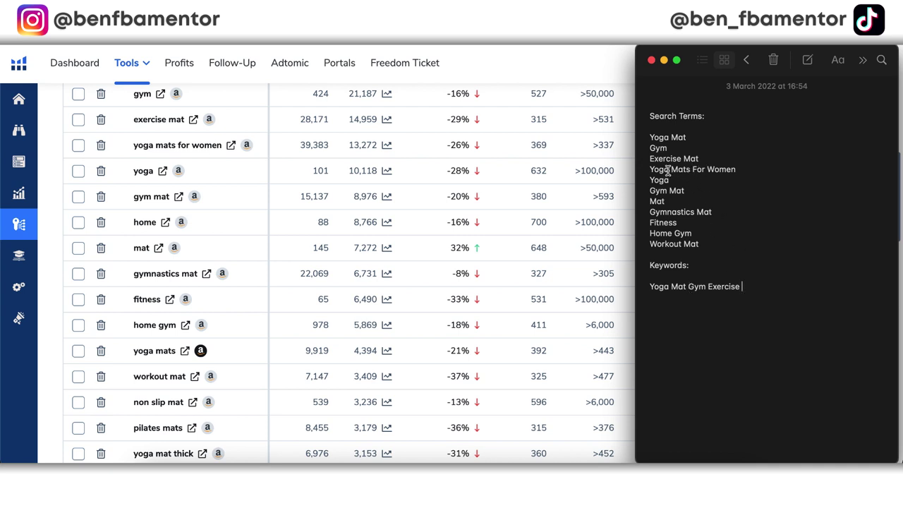
text(Mats For Women)
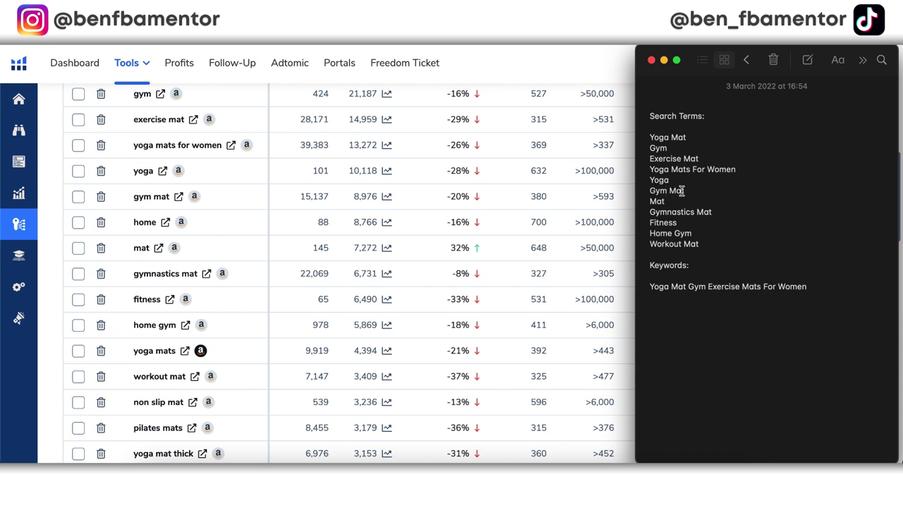
text(Gymnastics Fitness Home )
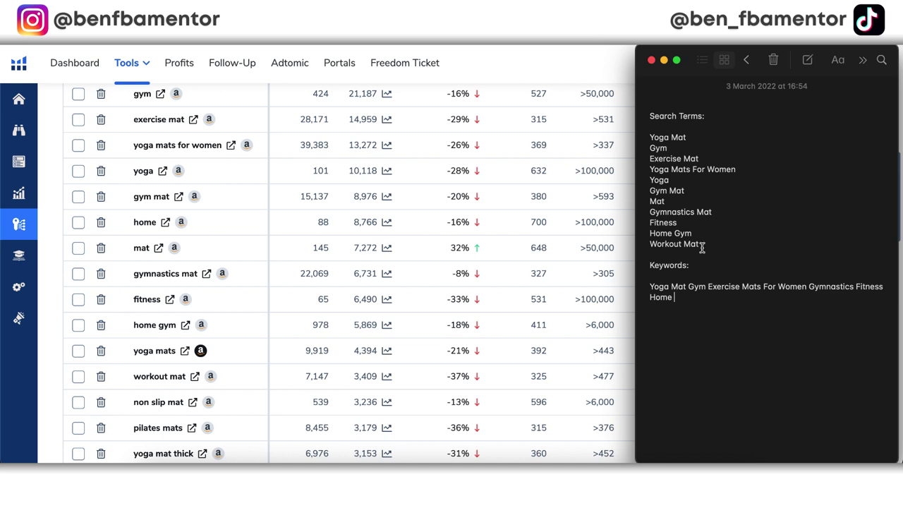
text(Workout)
- Add a "Title:" section below the keywords reading "Yoga Mat Exercise Mat Gym Mat Red (UK Brand)"
key(Return)
key(Return)
text(Title:)
key(Return)
key(Return)
text(Yoga Mat )
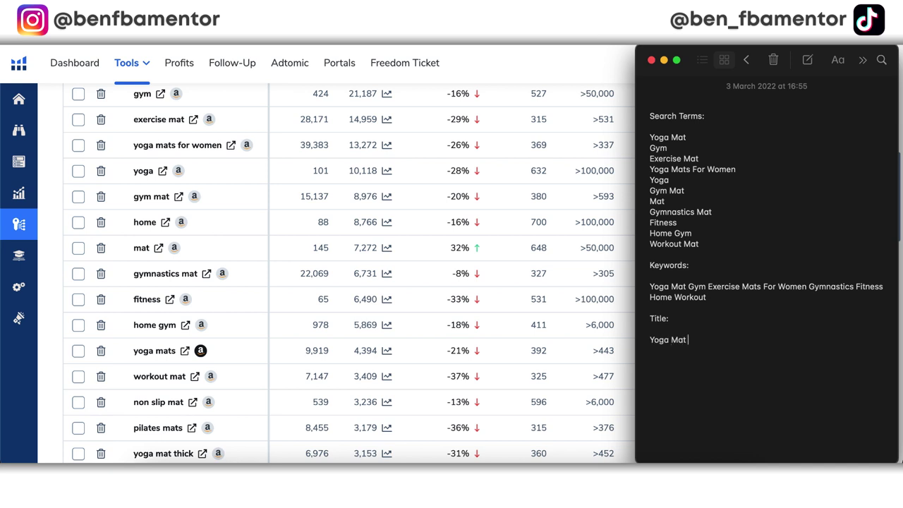
text(Exercise Mat)
scroll(405, 299, up, 3)
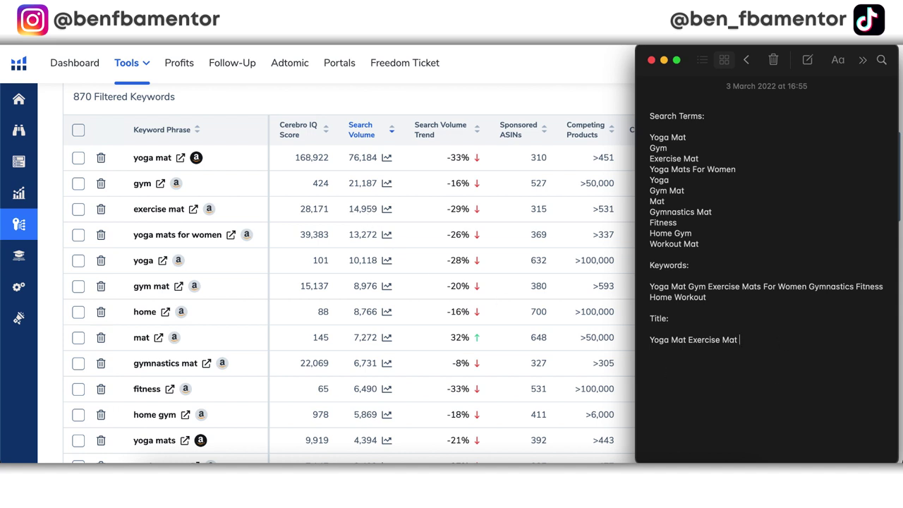
text(Gym Mat)
text(Red (UK Brand))
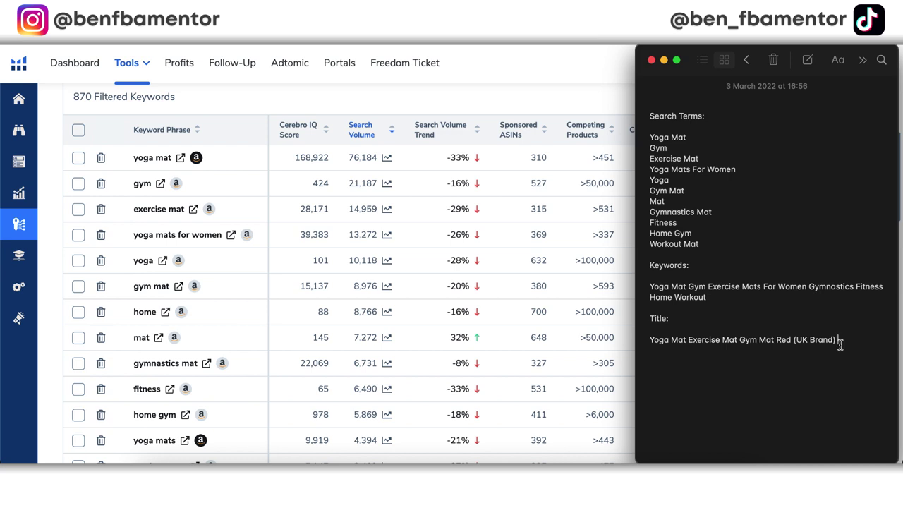
- Insert "Size 60x40x3" before "(UK Brand)" in the title
click(793, 339)
text(Size 60)
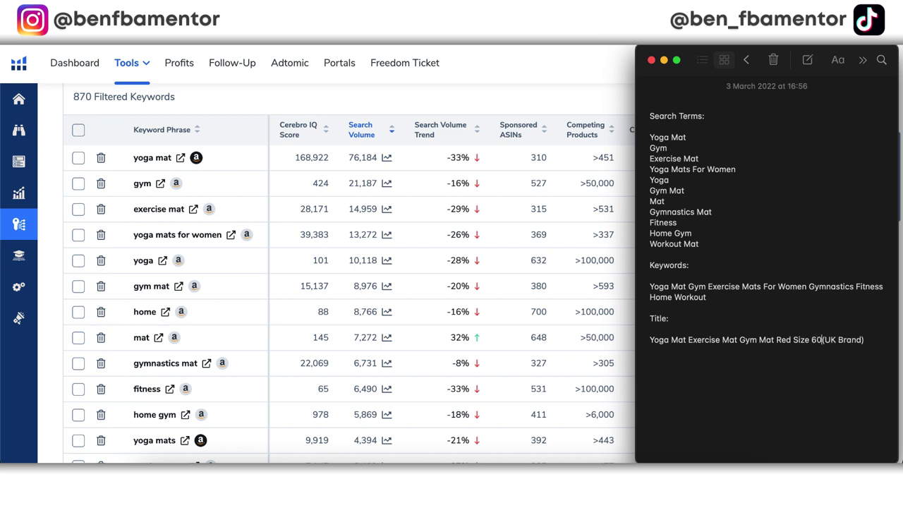
text(x40x3)
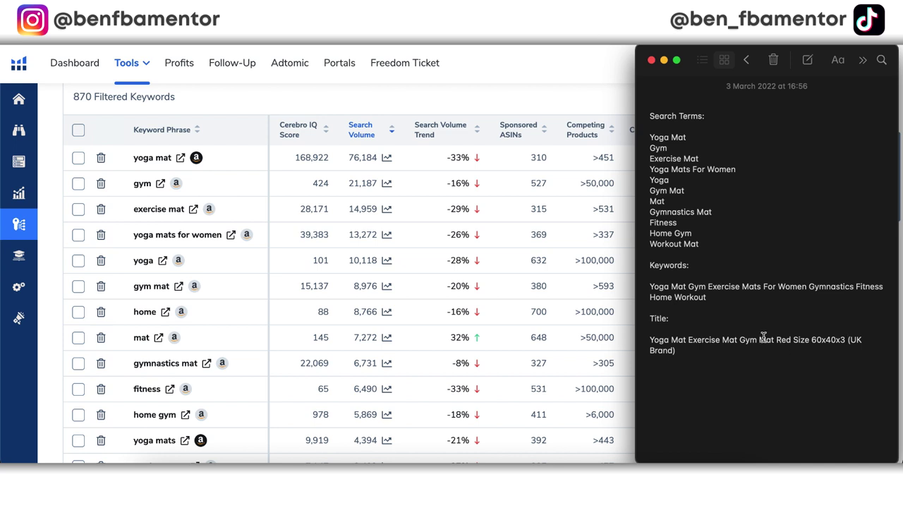
drag(649, 340, 661, 343)
double_click(779, 340)
click(793, 340)
- Add a "Key Features:" section below the title and begin its first feature with "MULTIPURPOSE YOGA MAT:"
click(736, 362)
key(Return)
text(Key Featr)
key(BackSpace)
text(ures:)
key(Return)
key(Return)
text(MULTIPURPOSE YOGA MAT:)
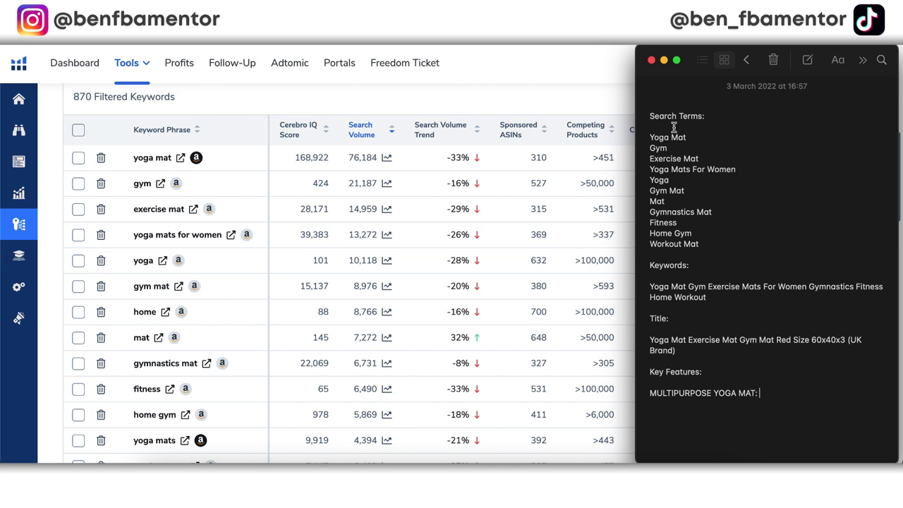
- Delete the Yoga Mat line from the search terms list
drag(688, 137, 645, 141)
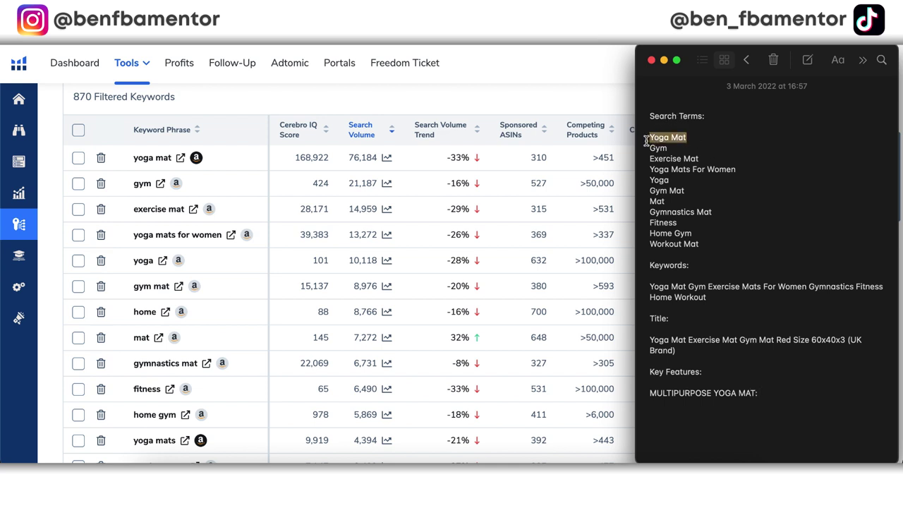
key(BackSpace)
key(BackSpace)
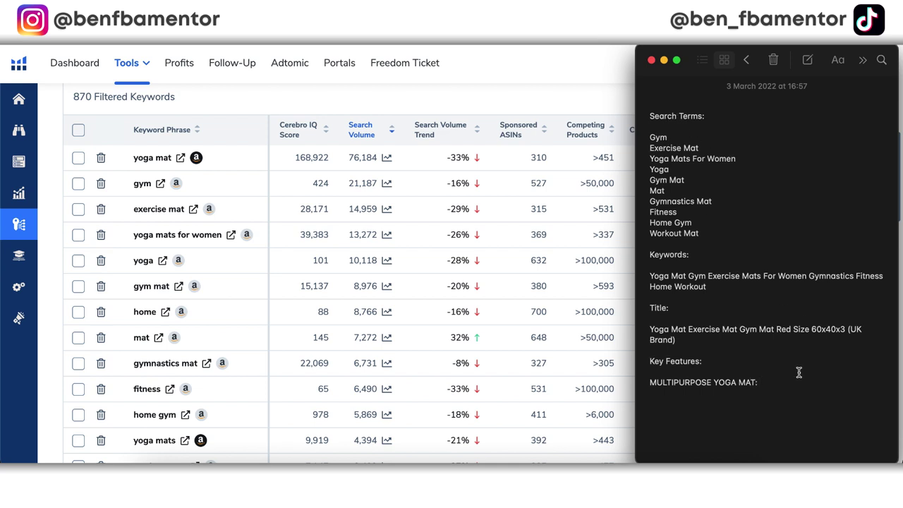
- Complete the first key feature with "Our exercise mat can be used for many different forms of workouts."
text(Our exervi)
key(BackSpace)
key(BackSpace)
text(cise mat can be)
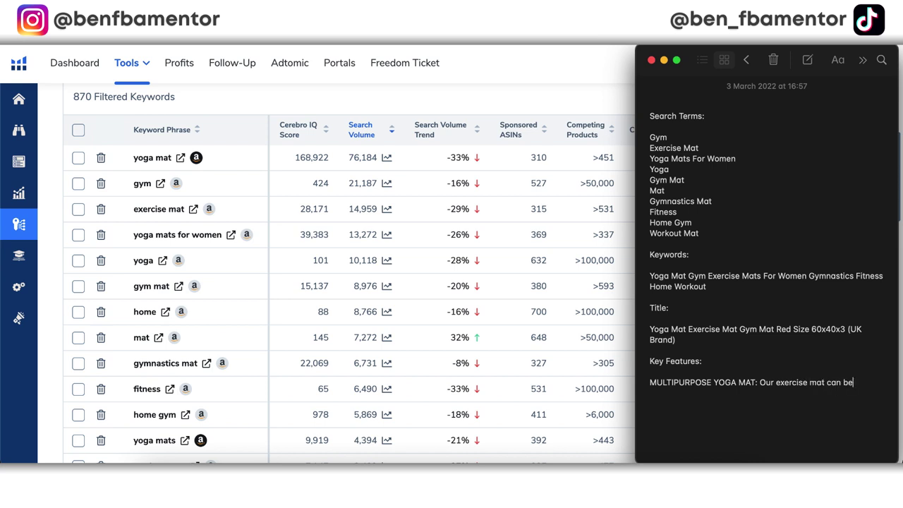
text( used for many different forms of o)
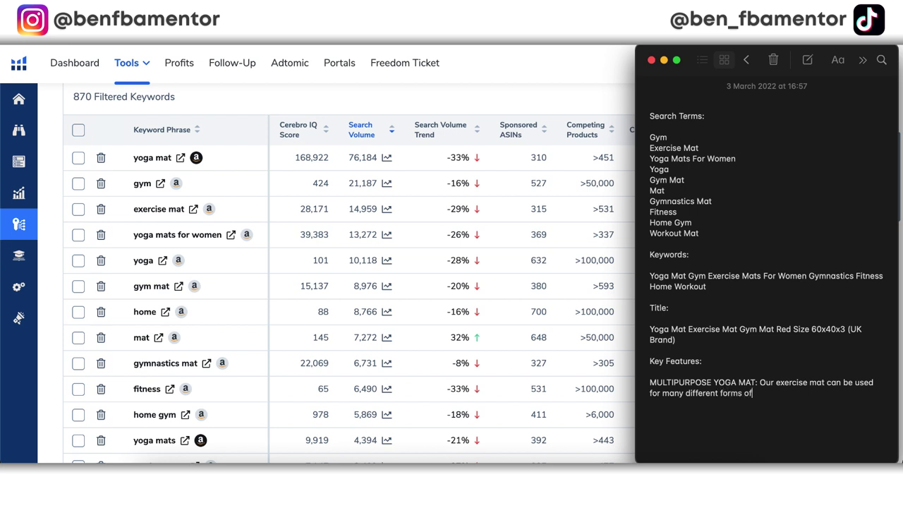
key(BackSpace)
text(exerc)
key(BackSpace)
key(BackSpace)
key(BackSpace)
key(BackSpace)
key(BackSpace)
text(workouts)
- Delete the Exercise Mat line from the search terms list
drag(695, 146, 649, 147)
key(BackSpace)
key(BackSpace)
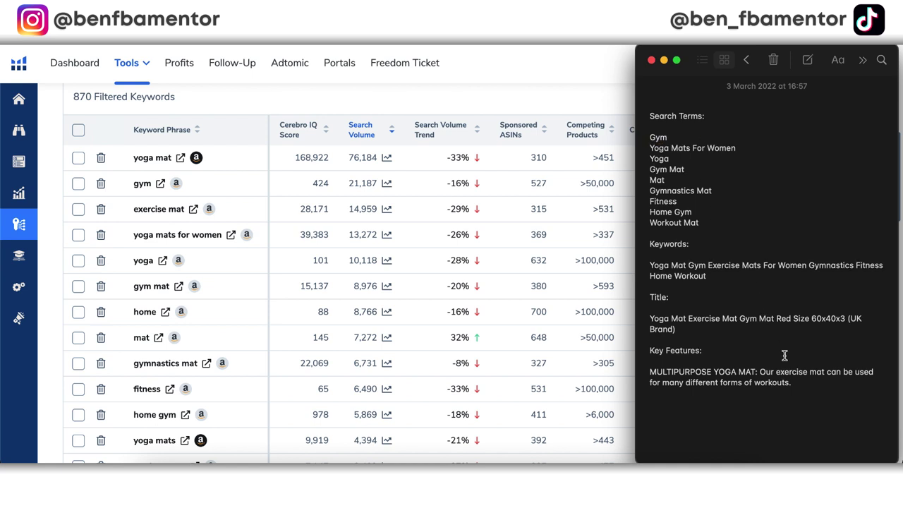
- Extend the first key feature with "The mat comes in 4 different colours and can be used as a workout mat whenever."
text(The mat comes in 4 different colou)
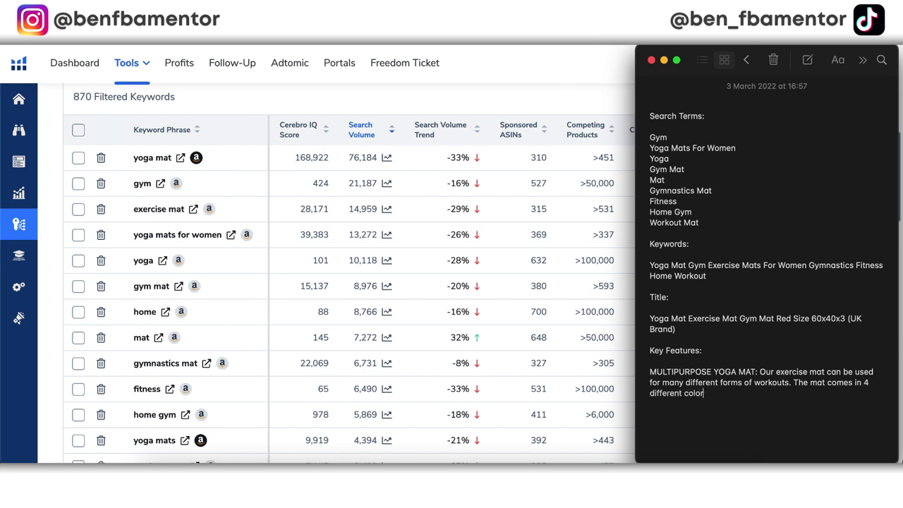
text(rs and can be used as a)
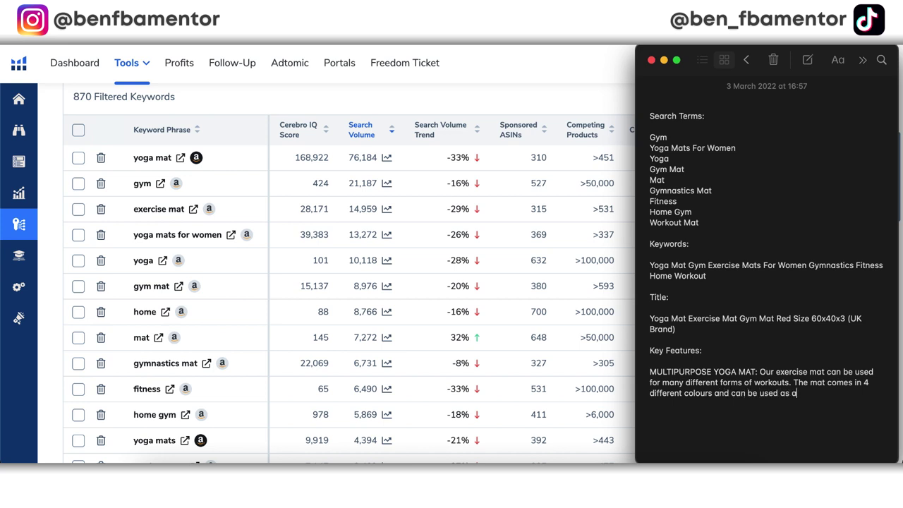
text( workout mat whenever.)
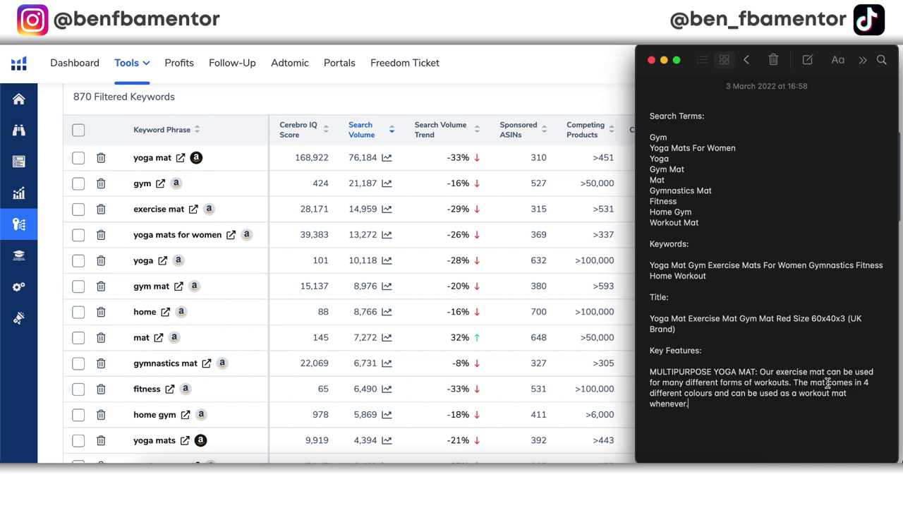
- Delete the Mat and Workout Mat lines from the search terms list
drag(666, 180, 647, 179)
key(BackSpace)
key(BackSpace)
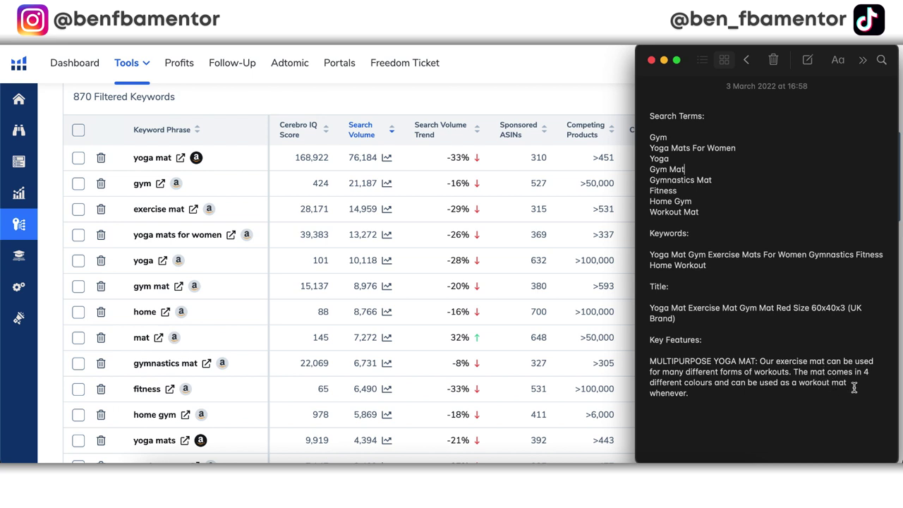
drag(852, 382, 808, 383)
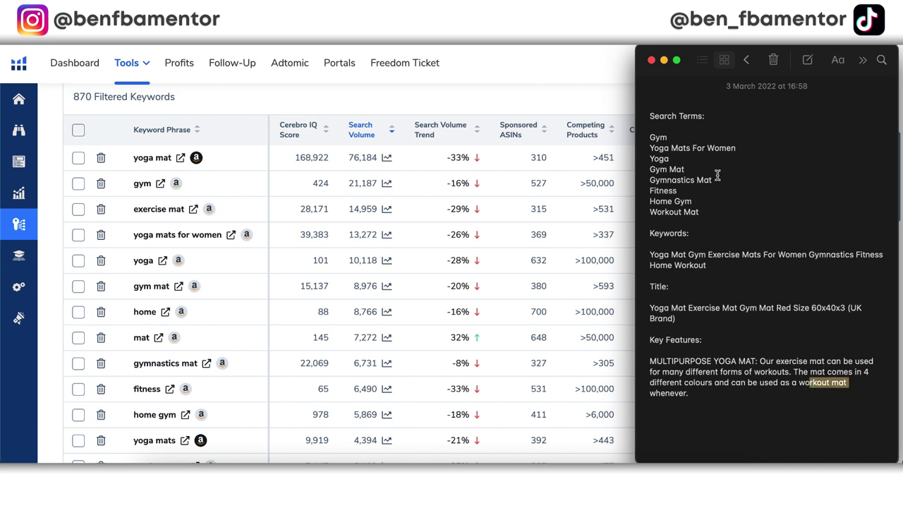
drag(700, 212, 649, 213)
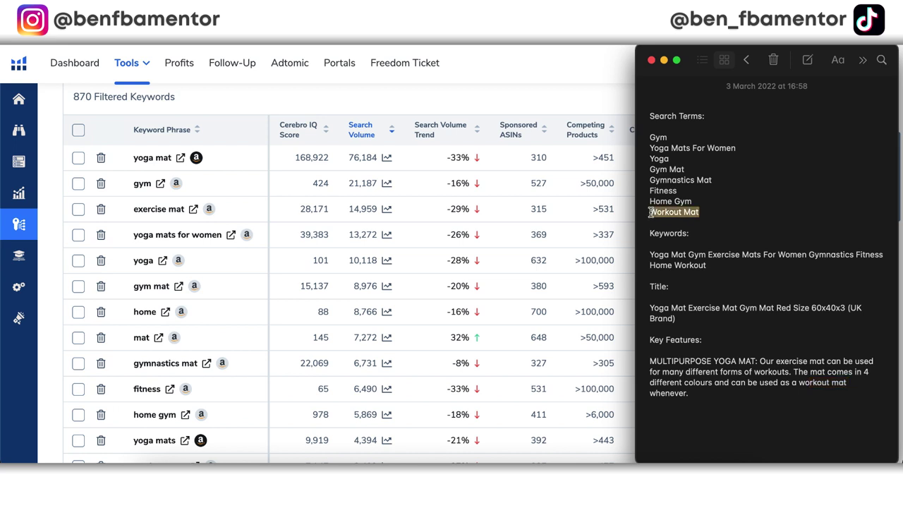
key(BackSpace)
key(BackSpace)
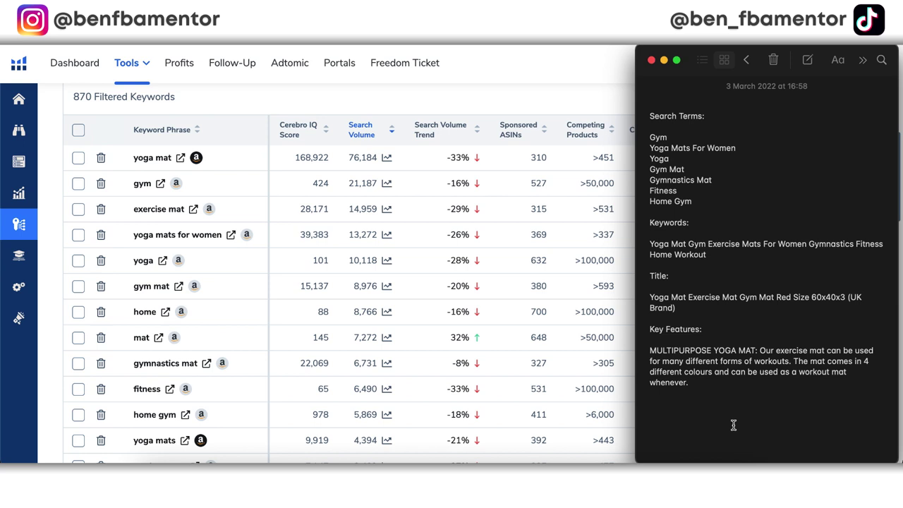
- Begin a second key feature below the first one with the heading "SIZE:"
click(704, 380)
key(Return)
key(Return)
text(SIZE:)
click(696, 202)
drag(696, 202, 648, 159)
click(648, 159)
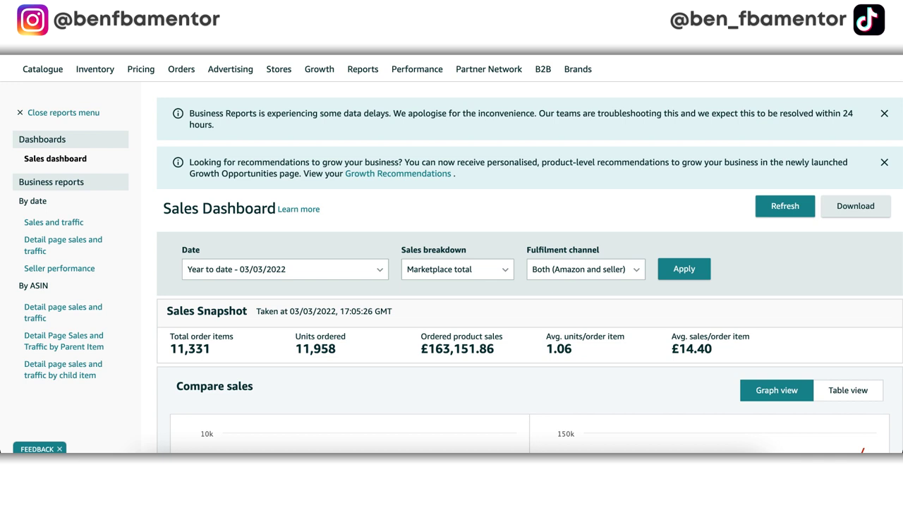
- Open Campaign Manager from Seller Central and start a Sponsored Products campaign named Testing
mouse_move(220, 65)
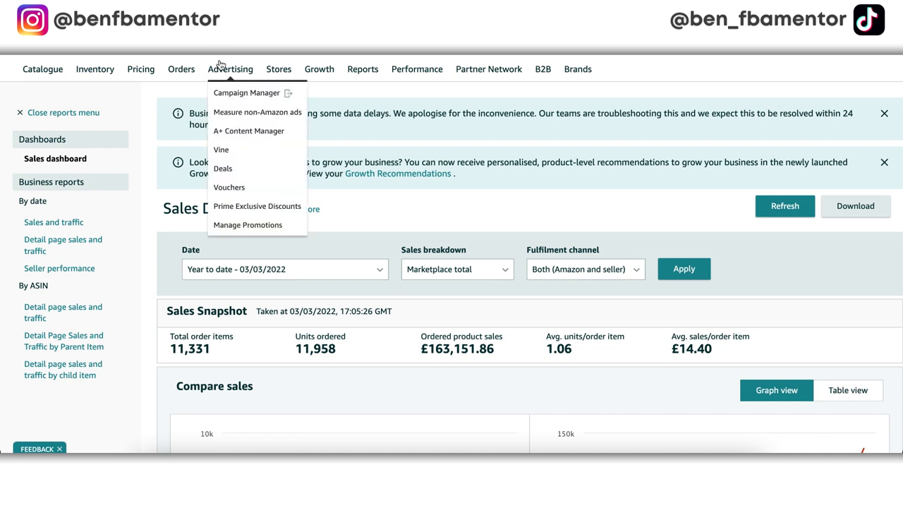
click(238, 98)
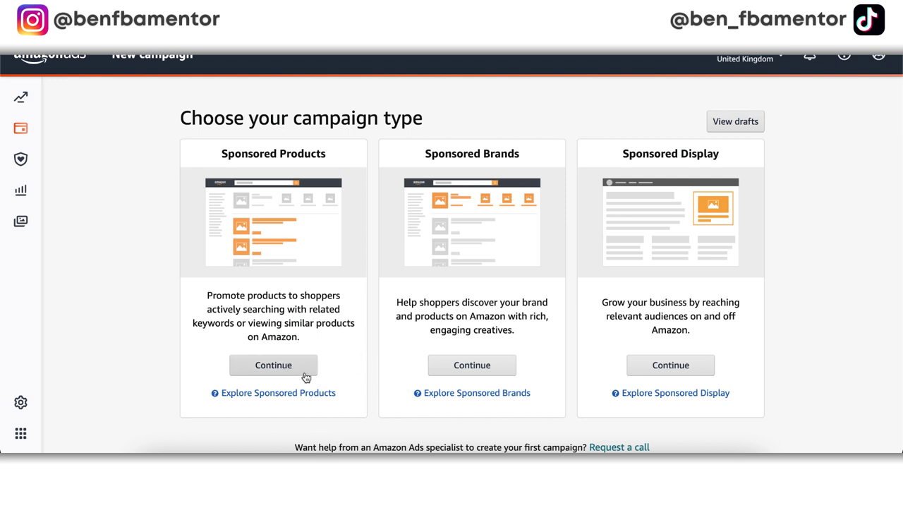
click(280, 366)
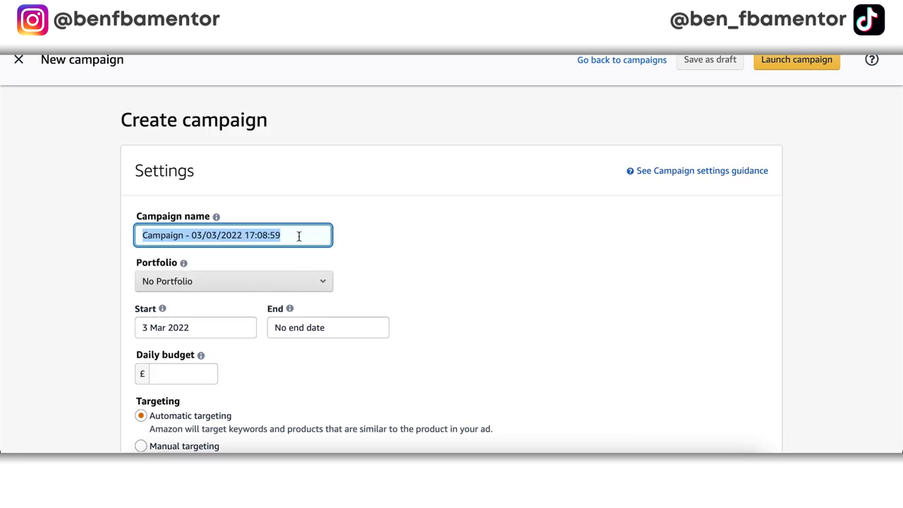
text(Testing)
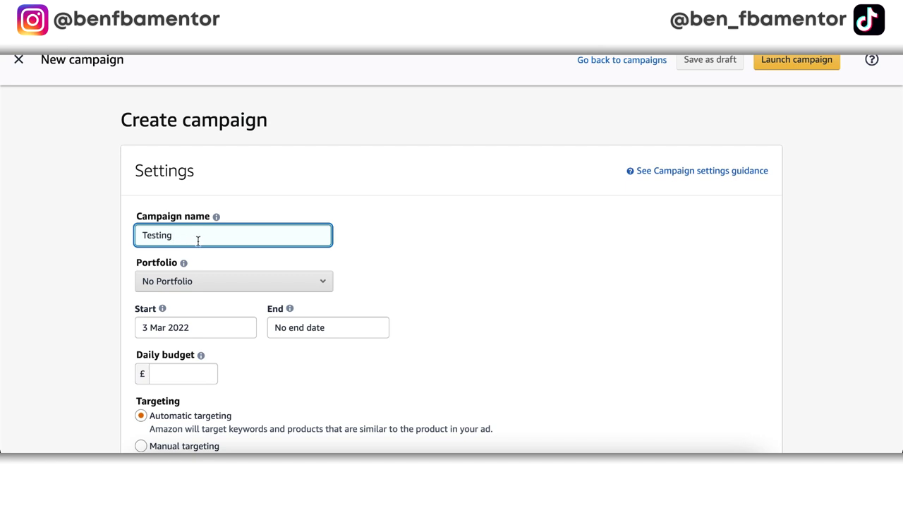
- Set the Testing campaign's daily budget to £20
scroll(198, 243, down, 1)
scroll(196, 273, down, 1)
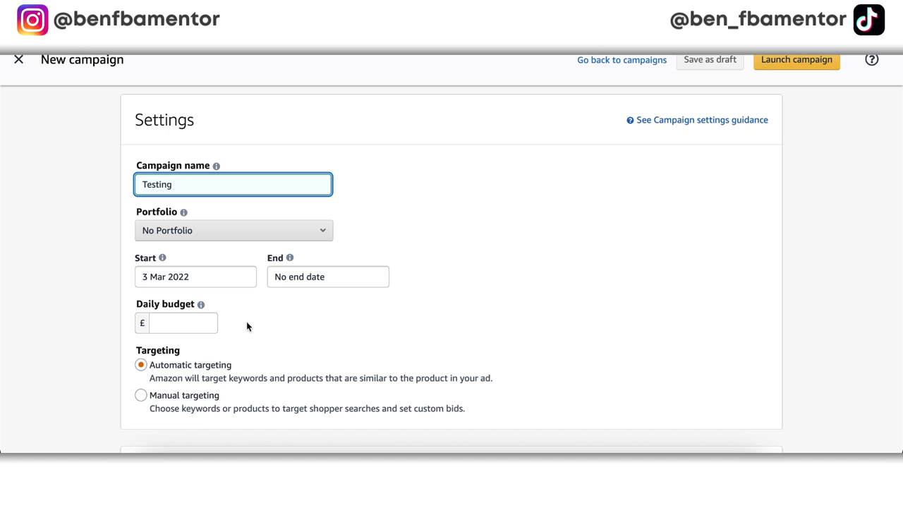
click(169, 323)
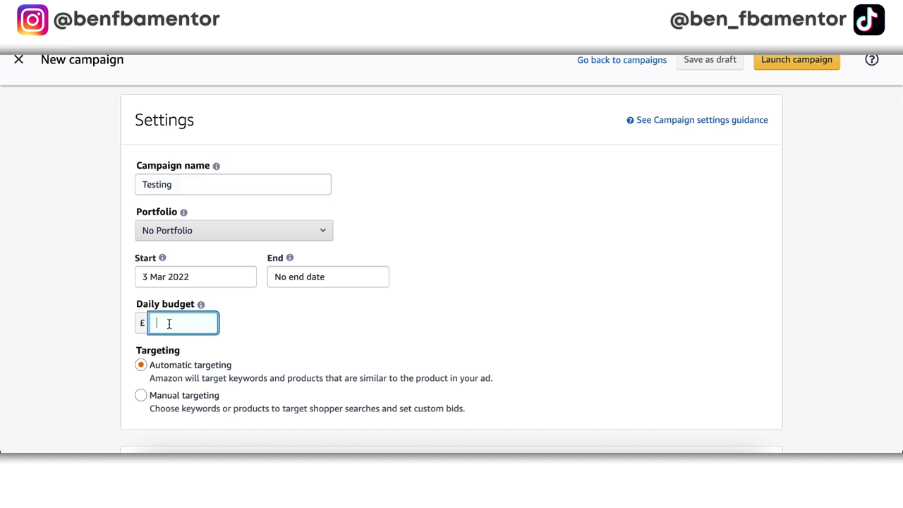
text(20)
click(481, 311)
scroll(482, 311, down, 2)
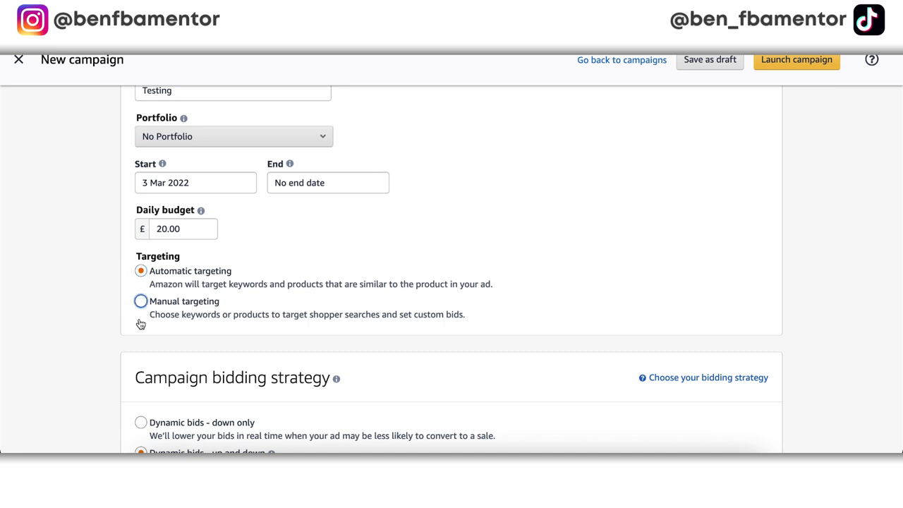
- Choose manual targeting for the campaign and set its bidding strategy to Dynamic bids - down only
click(151, 288)
click(140, 303)
scroll(60, 287, down, 1)
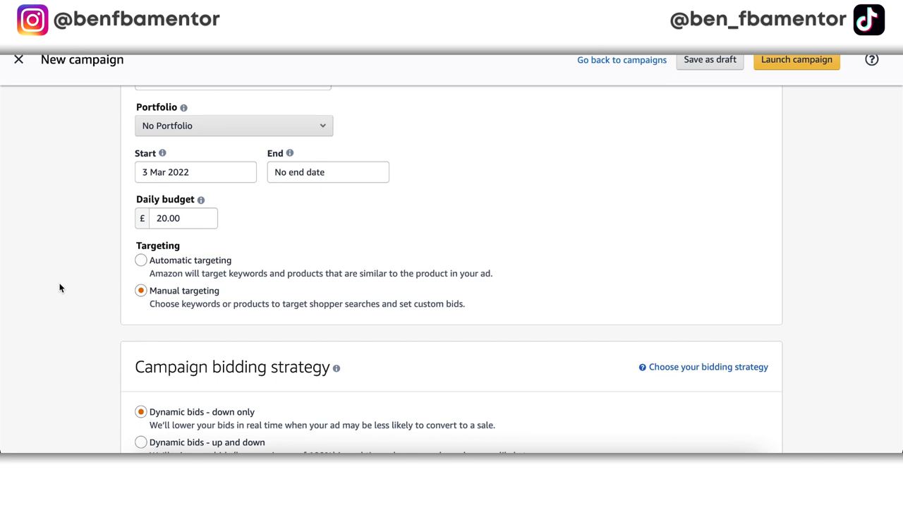
click(147, 296)
scroll(97, 327, down, 5)
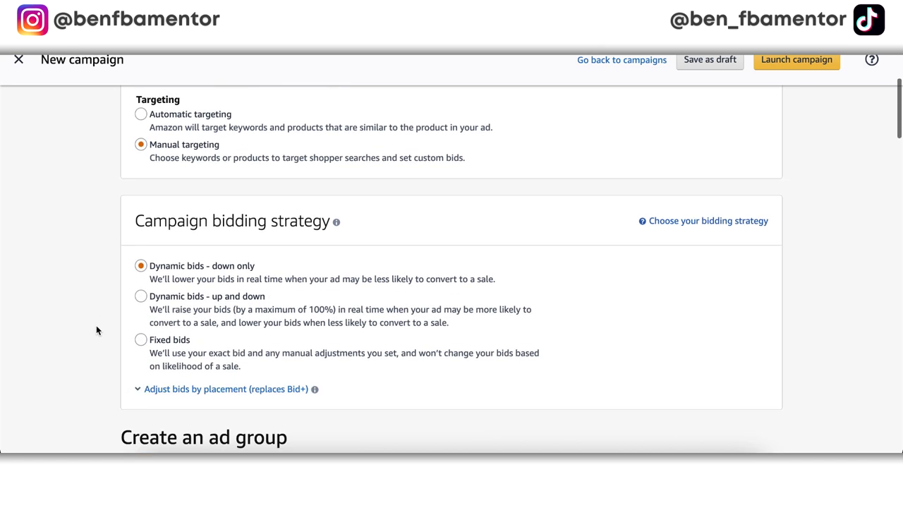
scroll(283, 236, down, 1)
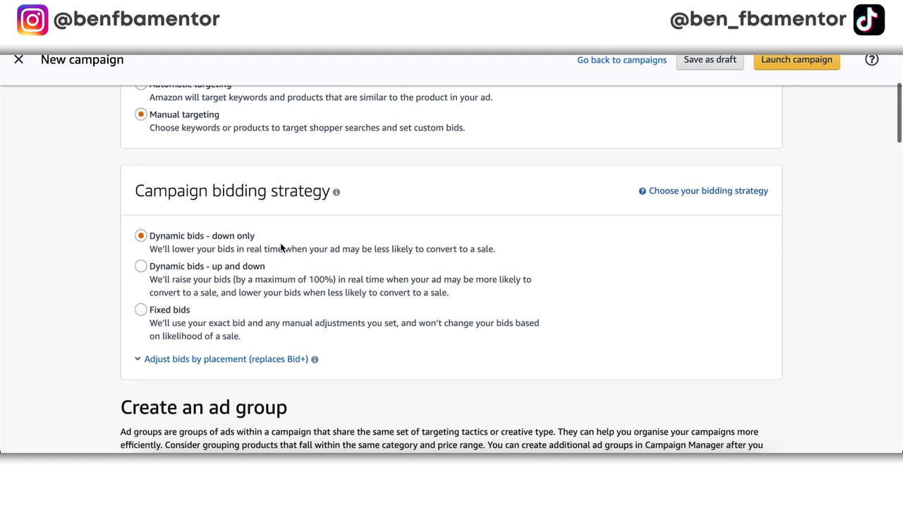
click(255, 232)
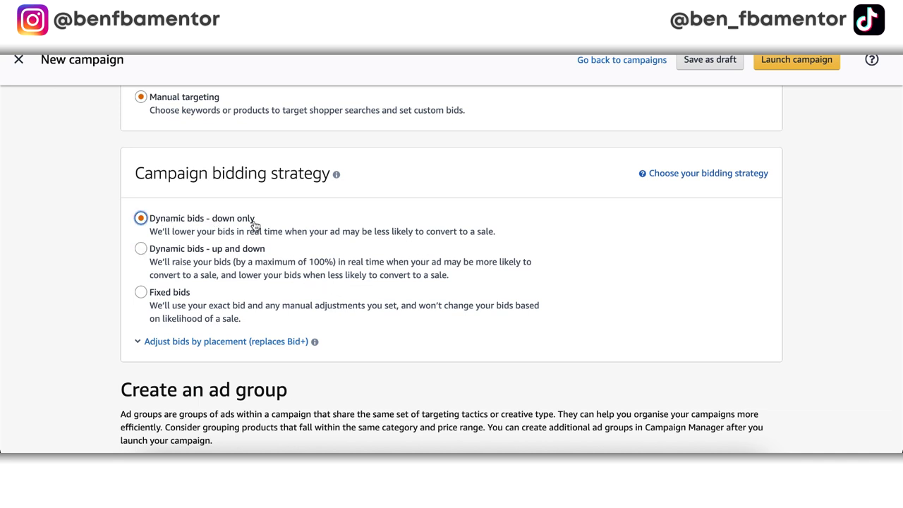
- Name the ad group Testing and add one product from the search results to advertise
scroll(91, 313, down, 2)
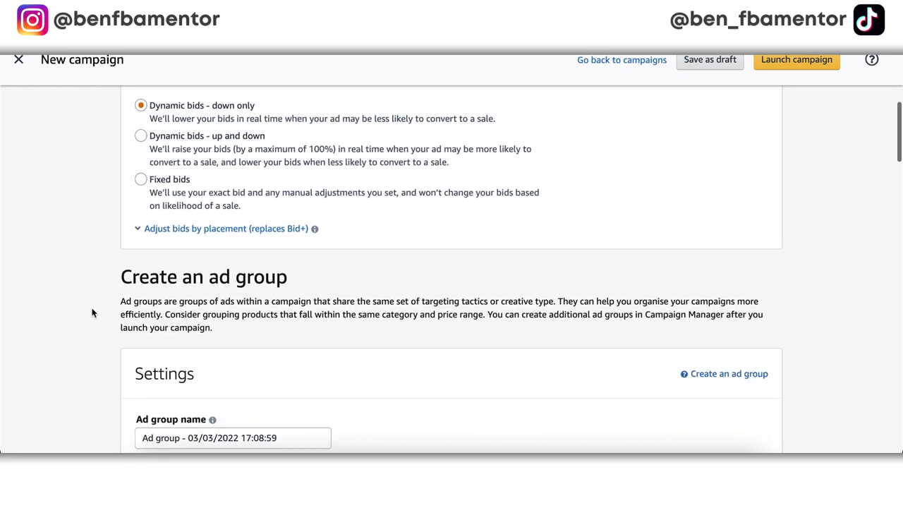
drag(288, 417, 139, 419)
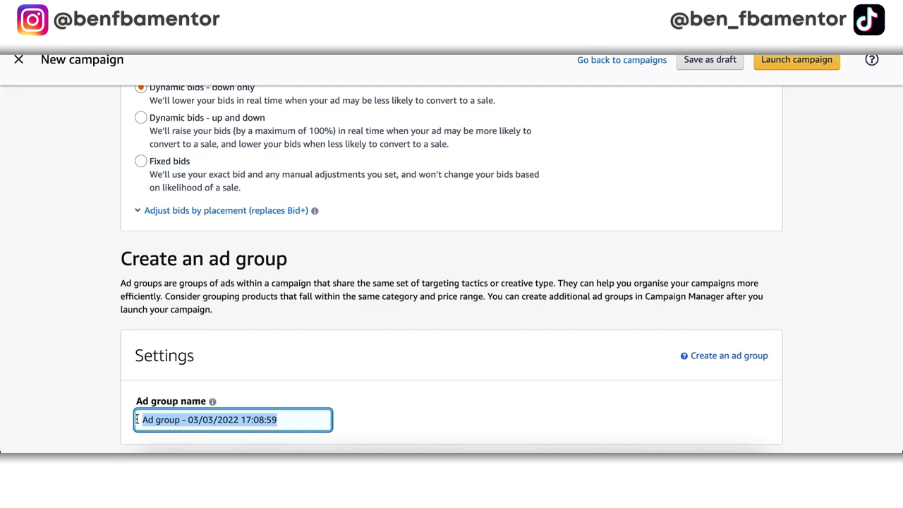
text(Testing)
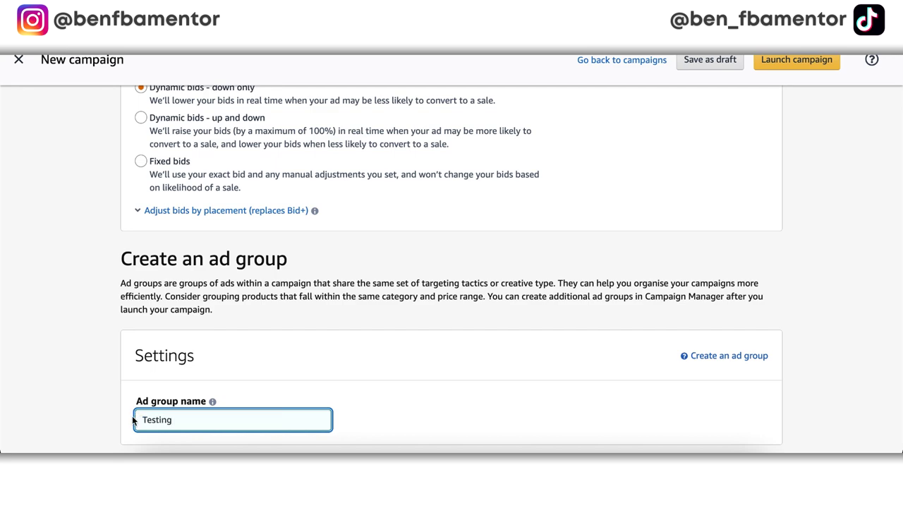
scroll(100, 403, down, 4)
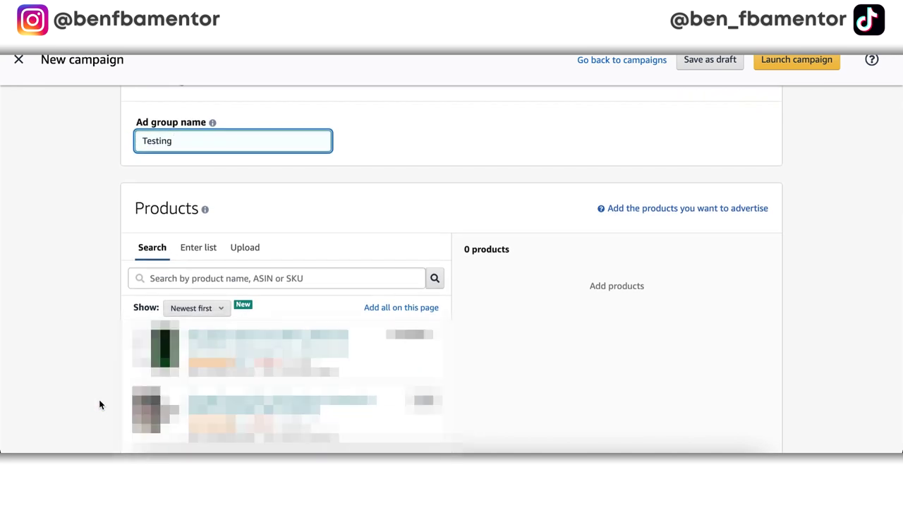
scroll(100, 404, up, 1)
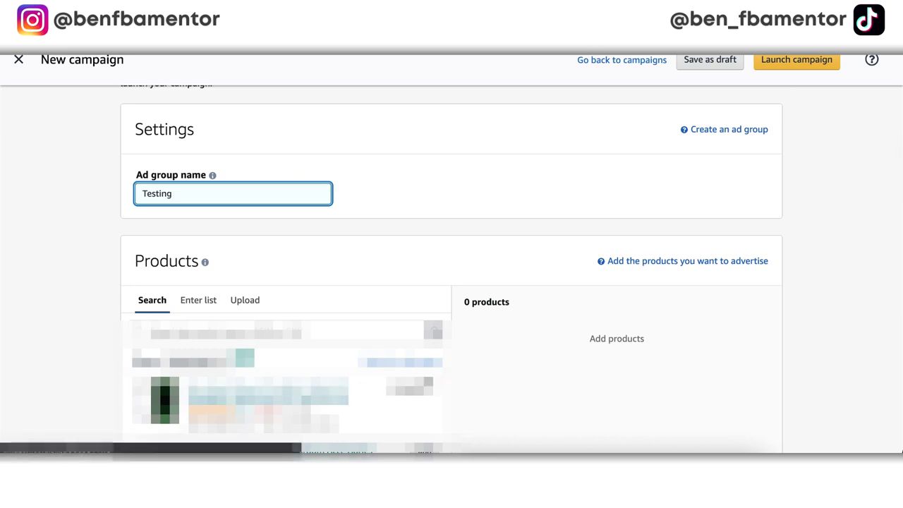
scroll(282, 384, down, 2)
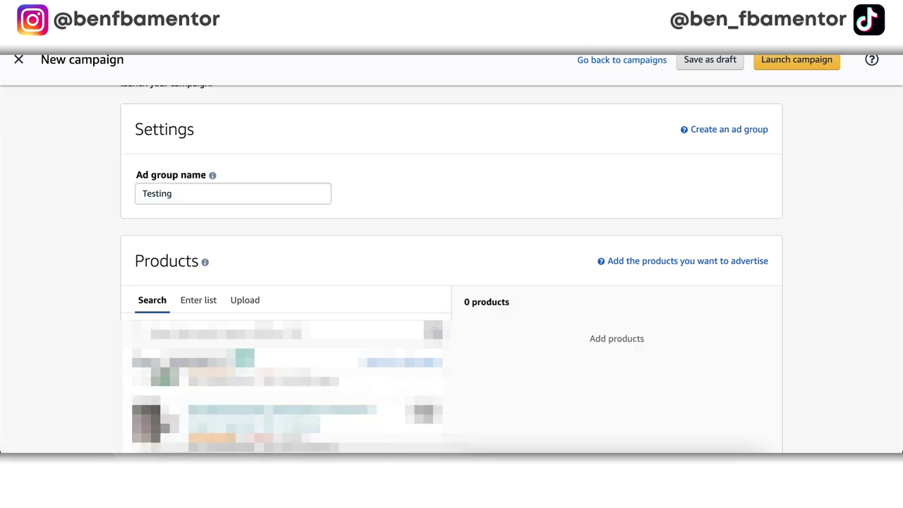
click(423, 413)
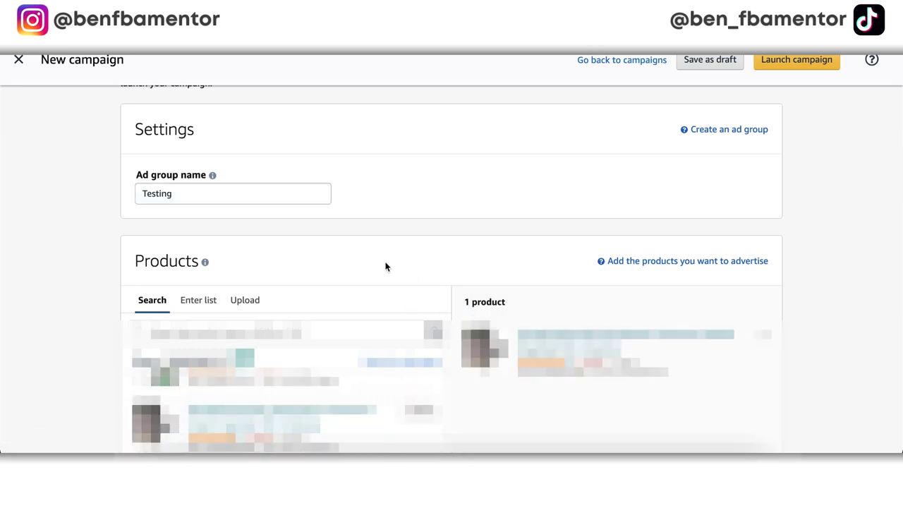
- Use a default bid of £0.50 for keyword targeting and add all suggested keywords to the ad group
scroll(345, 293, down, 4)
scroll(502, 301, down, 6)
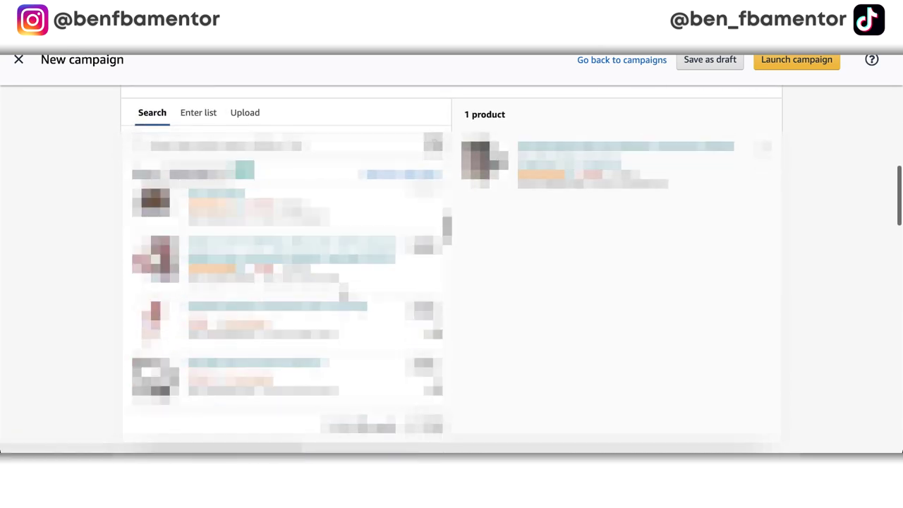
scroll(501, 301, up, 1)
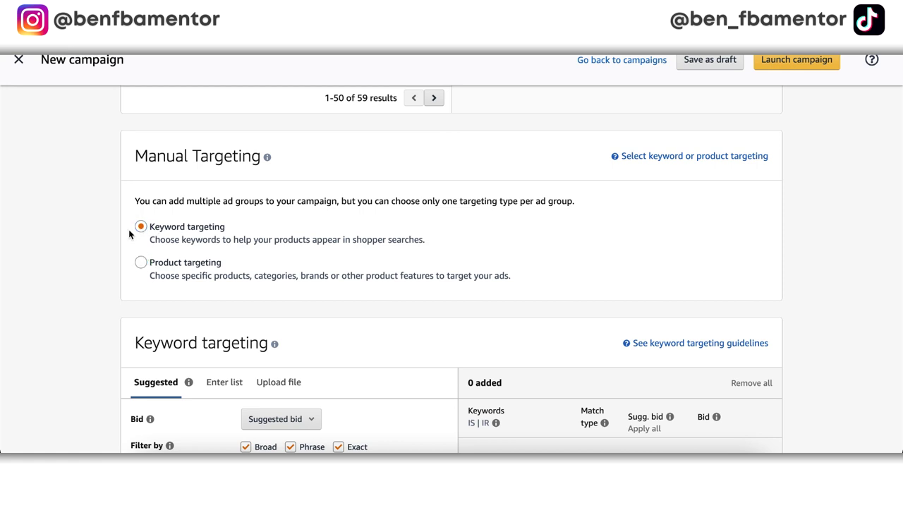
scroll(129, 243, down, 3)
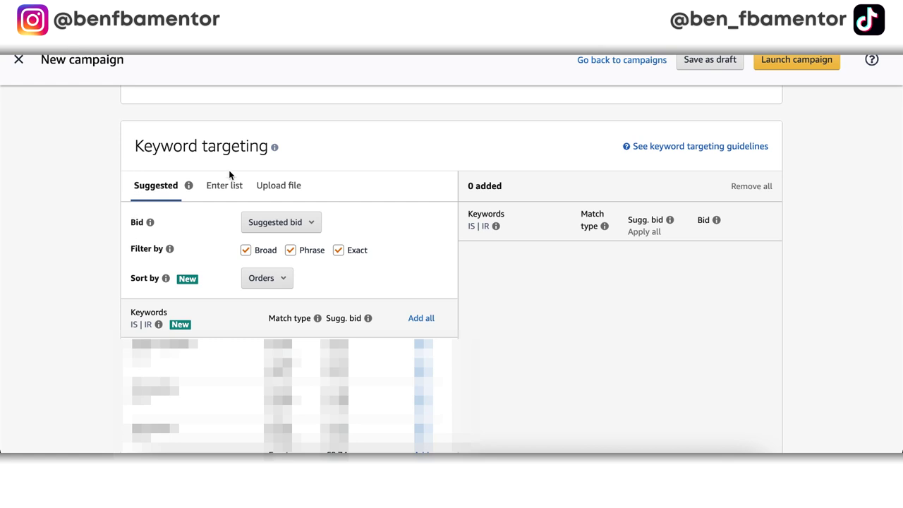
click(279, 224)
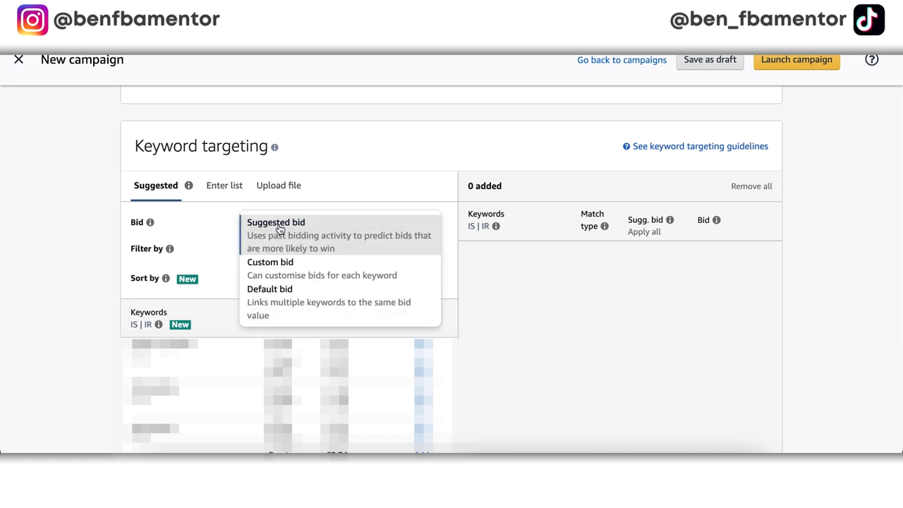
click(282, 296)
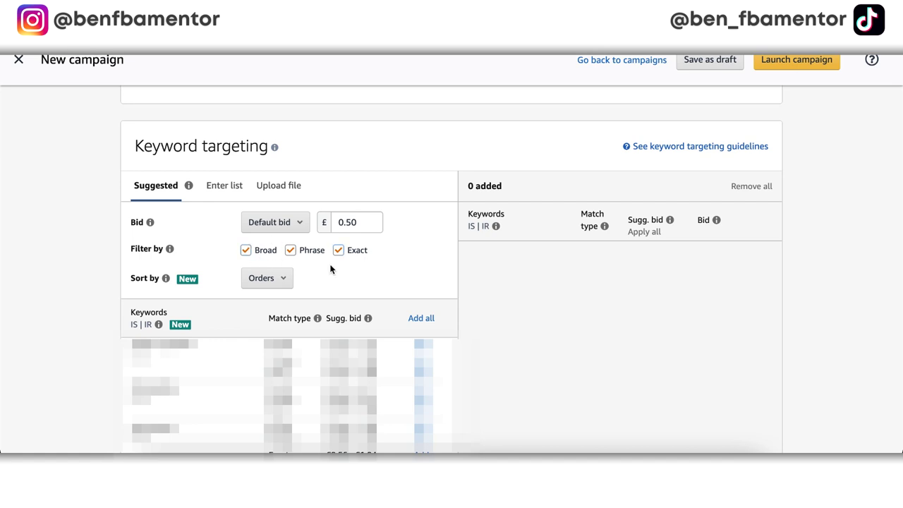
click(426, 322)
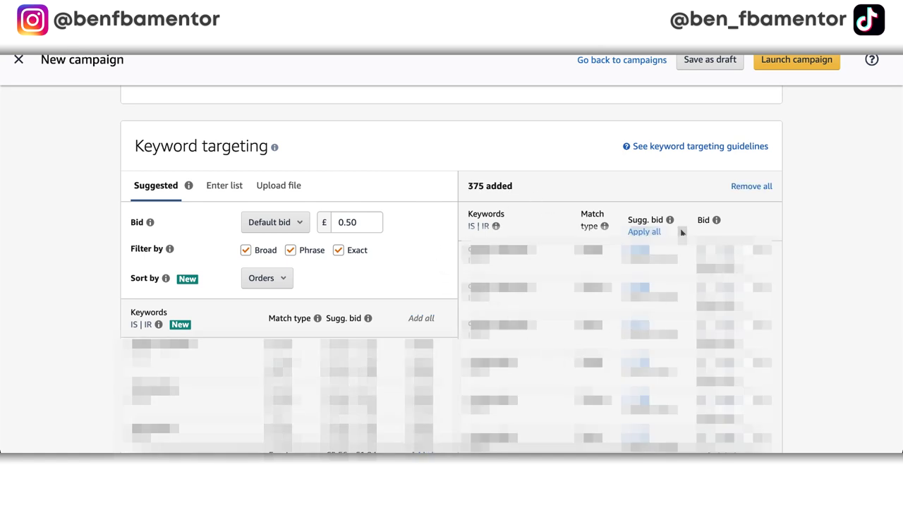
- Examine the optional negative keyword targeting section and its match types
scroll(409, 182, down, 5)
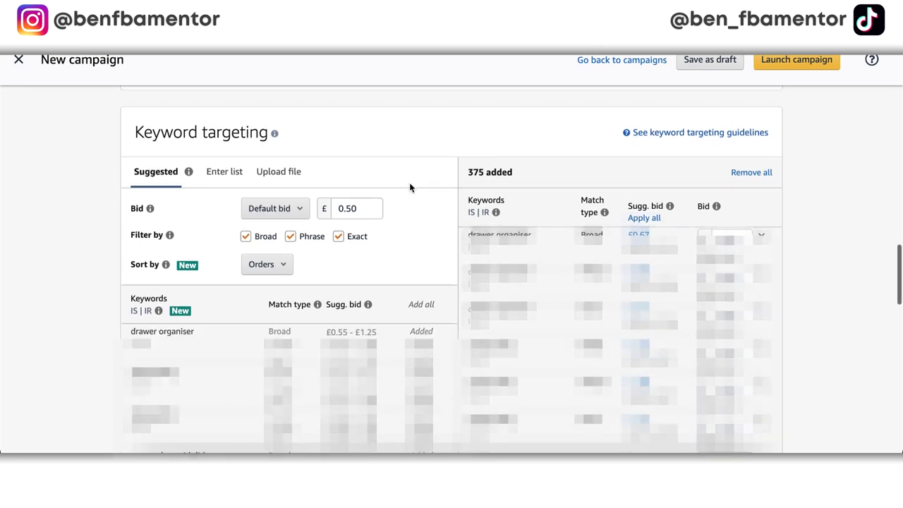
scroll(837, 266, down, 10)
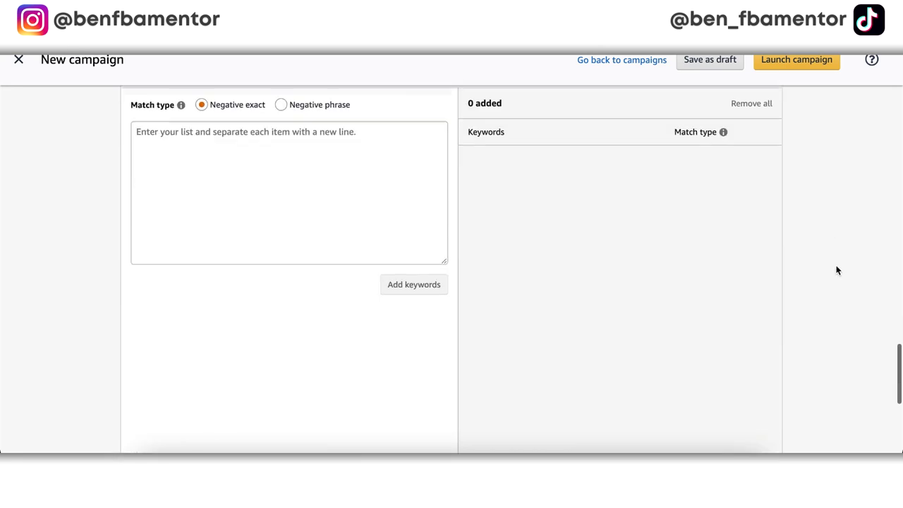
scroll(782, 255, up, 3)
scroll(782, 252, up, 2)
scroll(781, 253, down, 6)
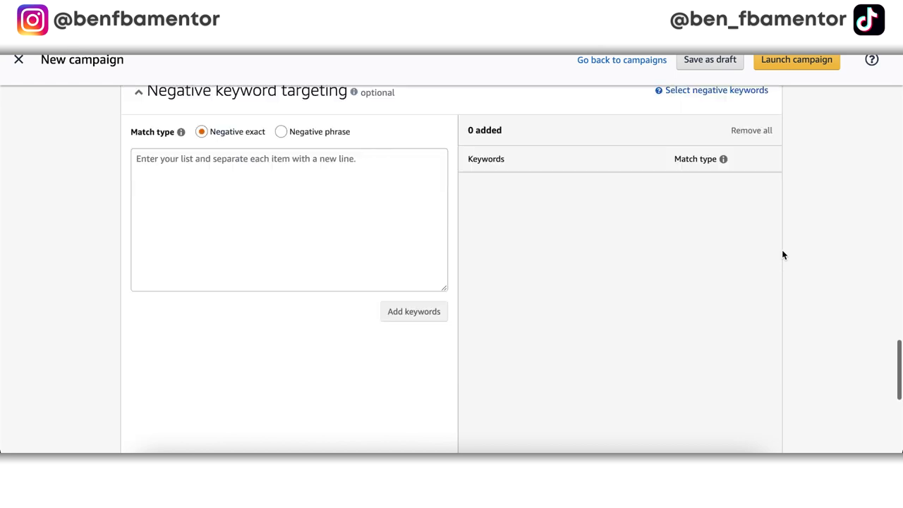
scroll(668, 242, up, 5)
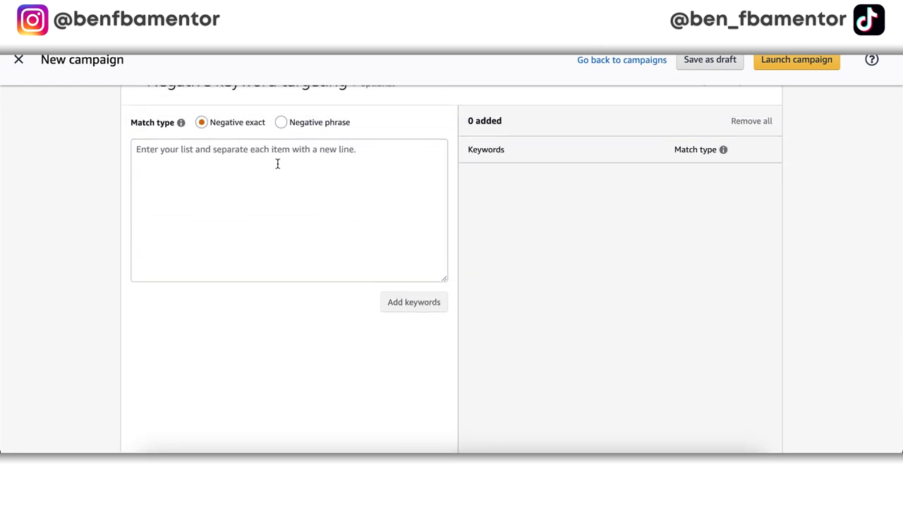
scroll(278, 169, up, 1)
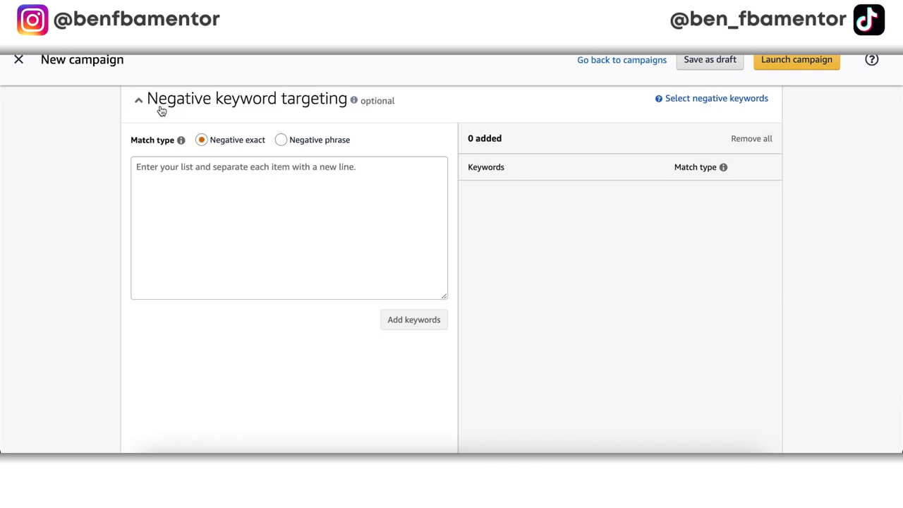